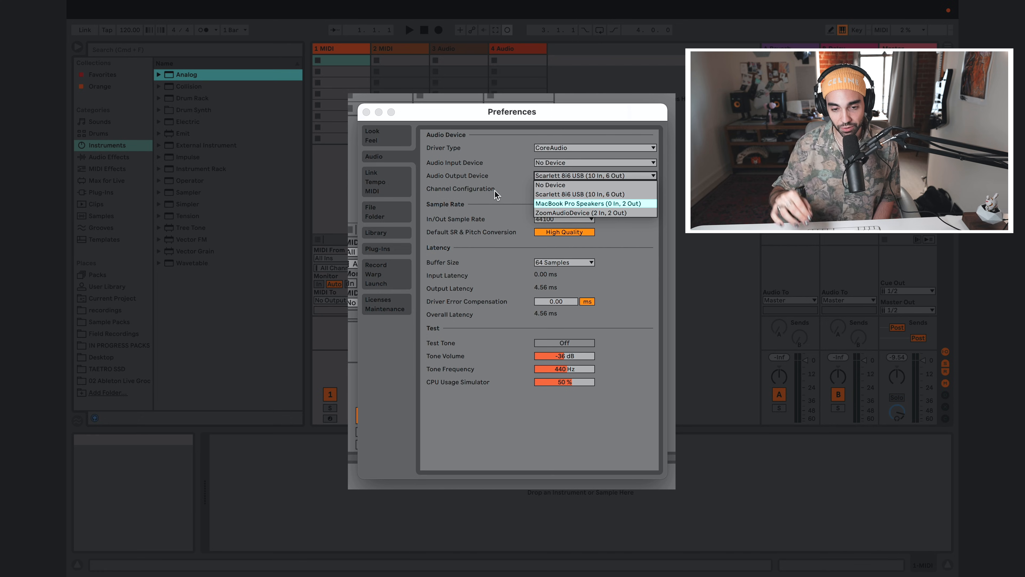
Step: Set the audio buffer size to 128 samples and close the preferences
key(Escape)
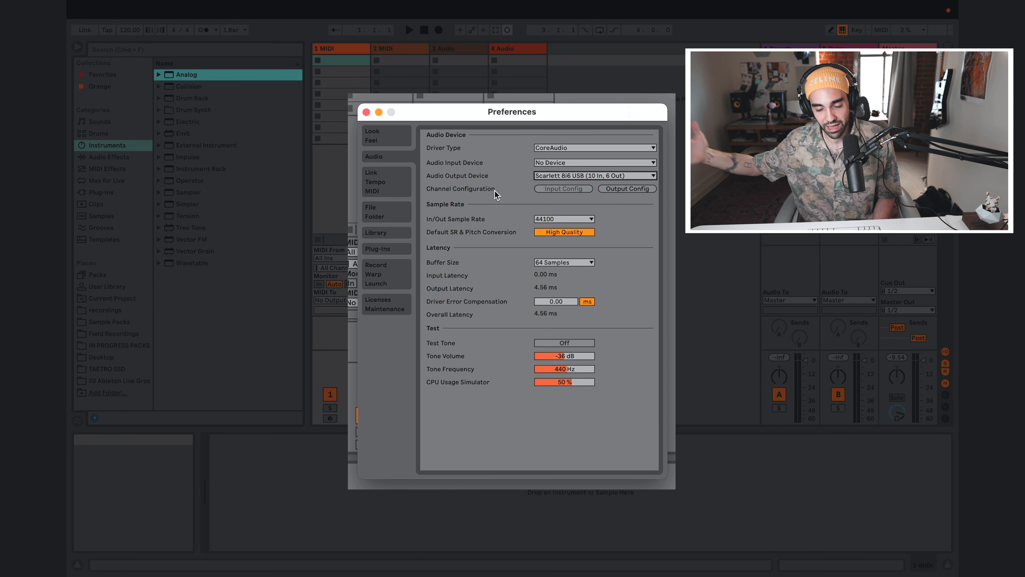
click(559, 263)
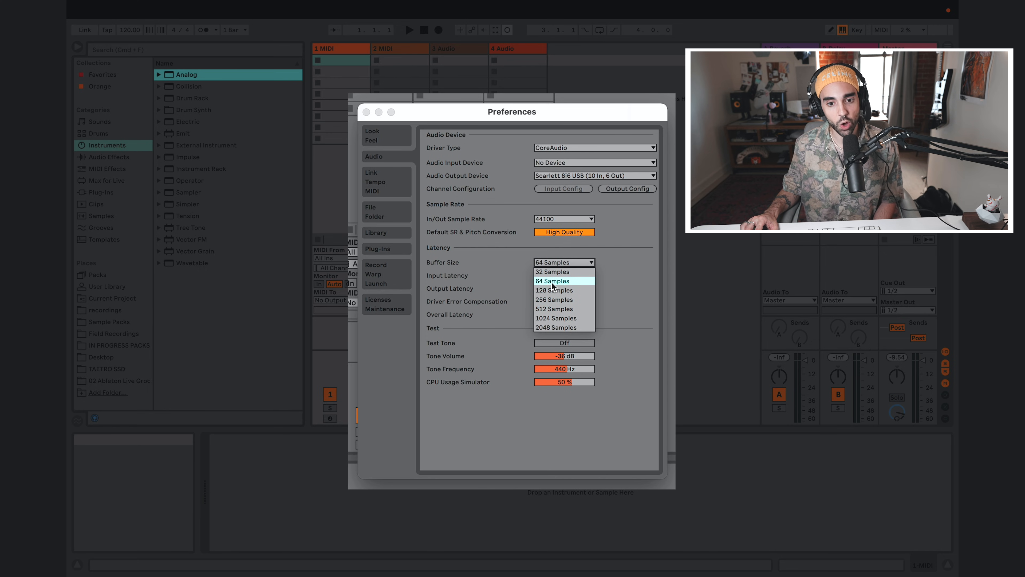
click(554, 290)
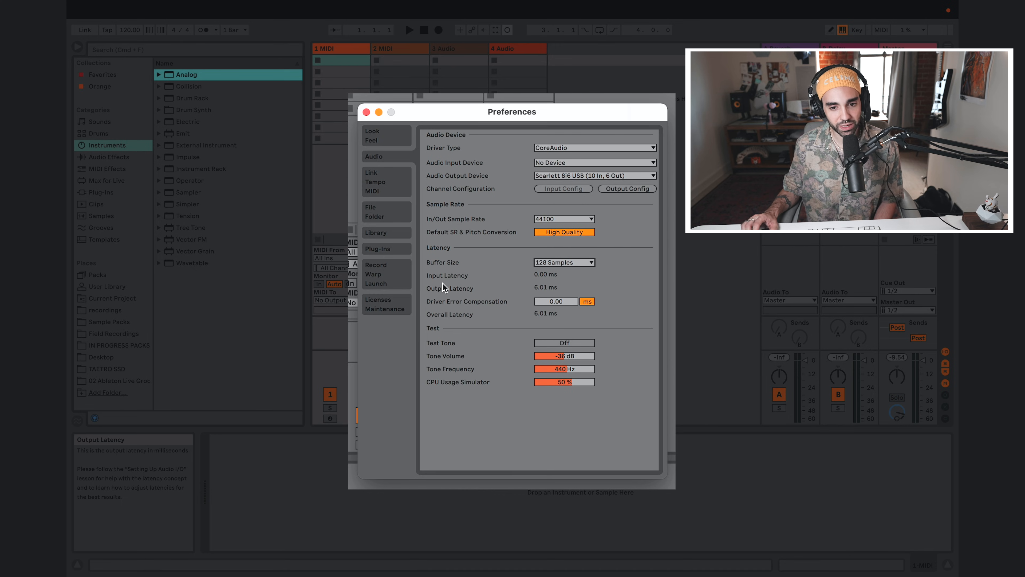
click(564, 262)
click(496, 269)
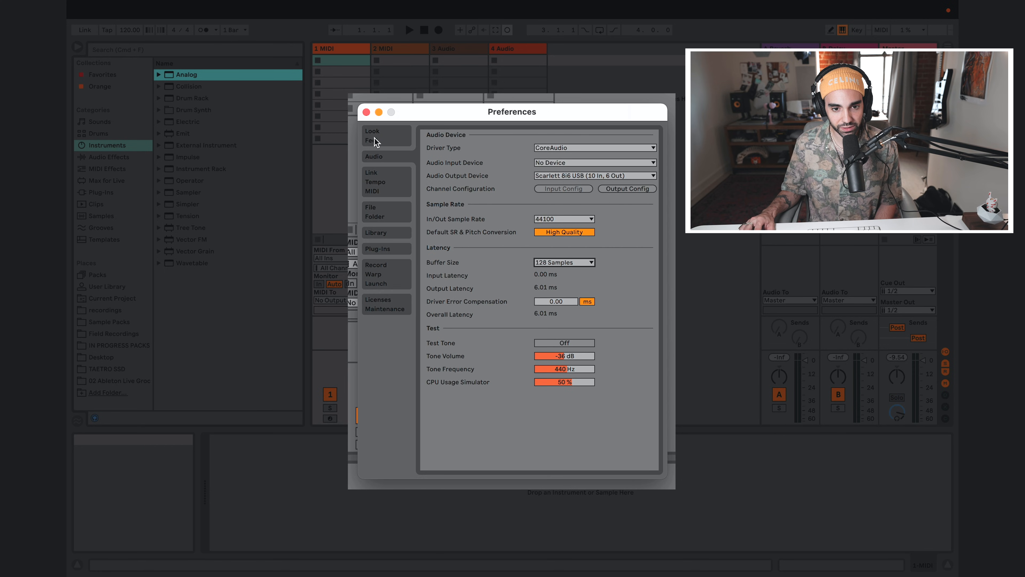
click(365, 114)
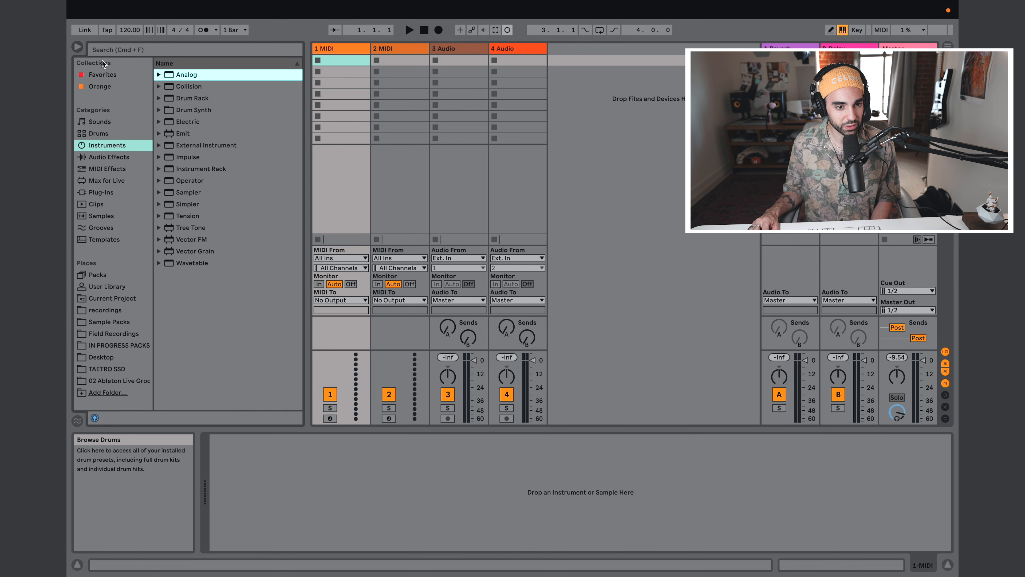
Step: Load the Analog instrument's Piano & Keys preset E-Piano Muted Pure onto the first MIDI track, leaving the track armed for recording
key(Up)
click(101, 146)
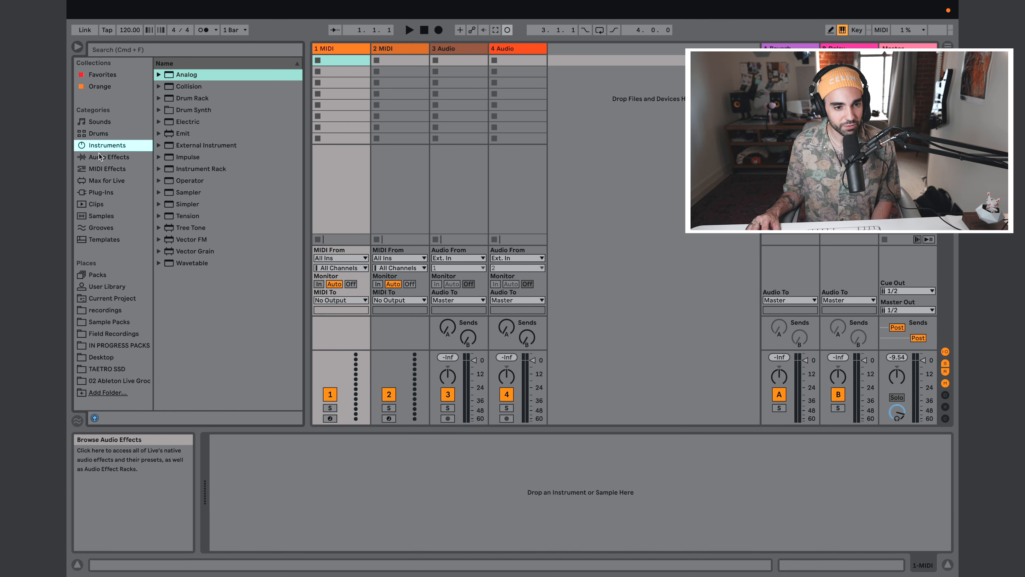
click(179, 76)
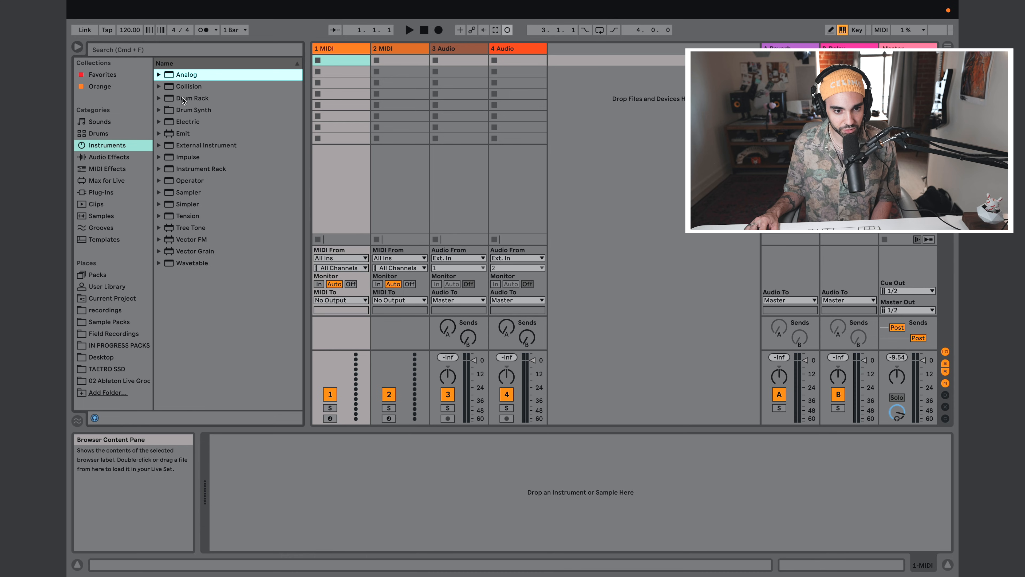
click(158, 74)
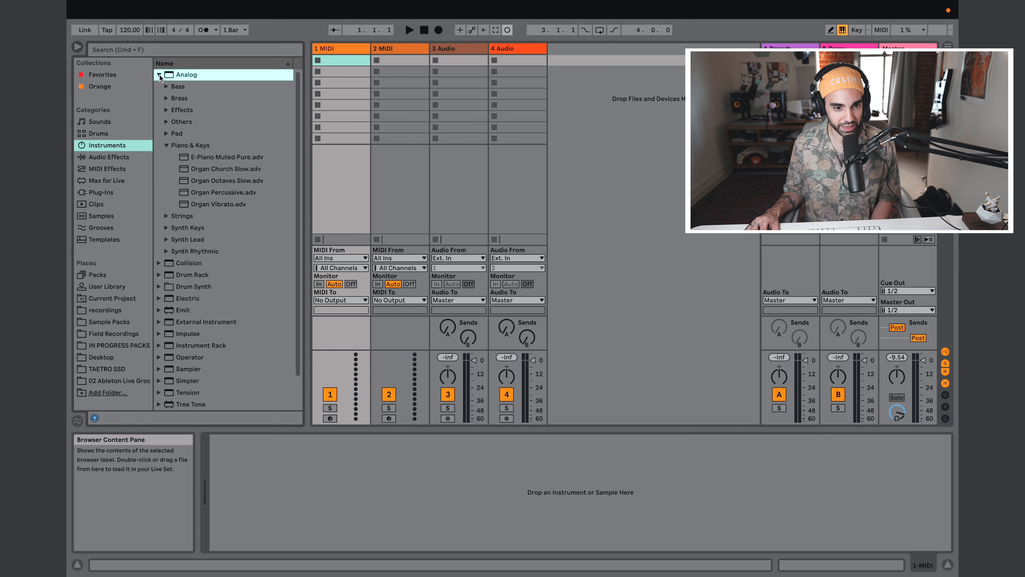
click(208, 157)
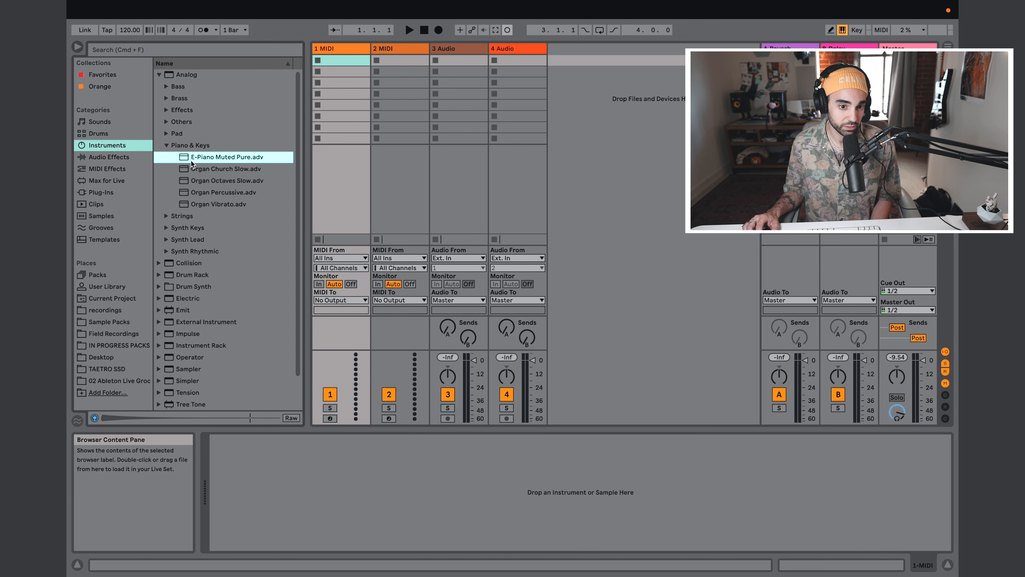
drag(193, 162, 327, 49)
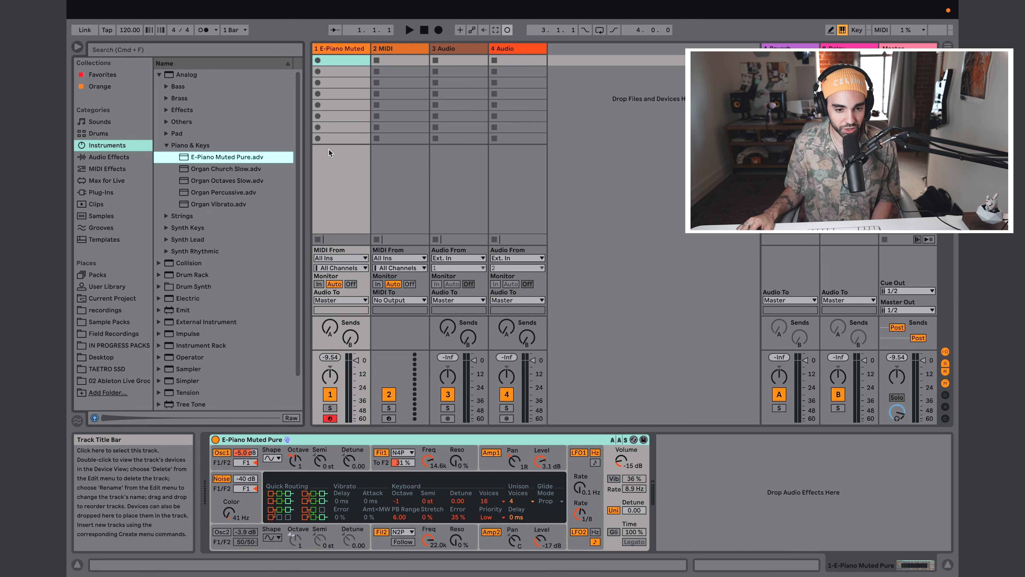
click(330, 419)
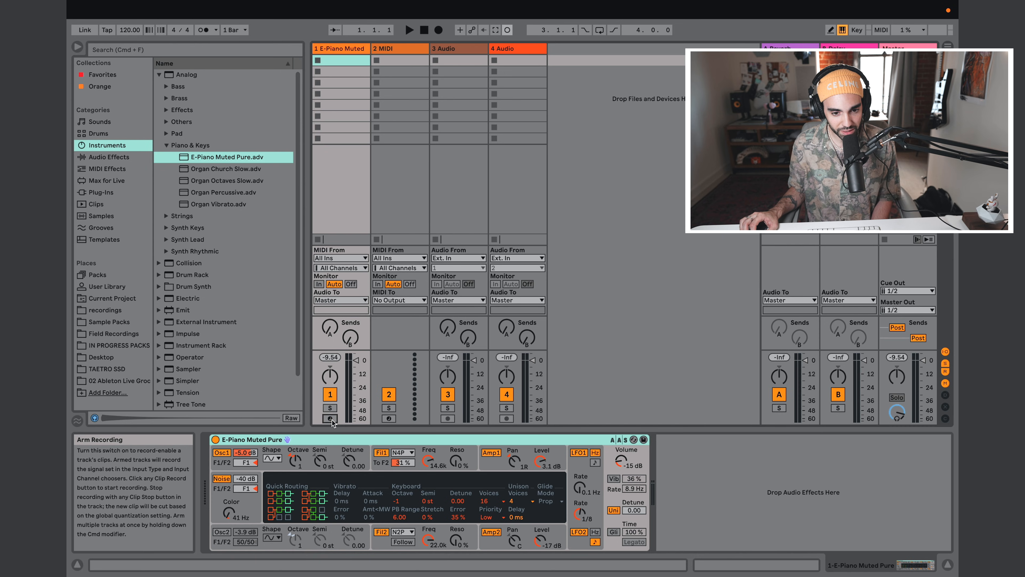
click(330, 419)
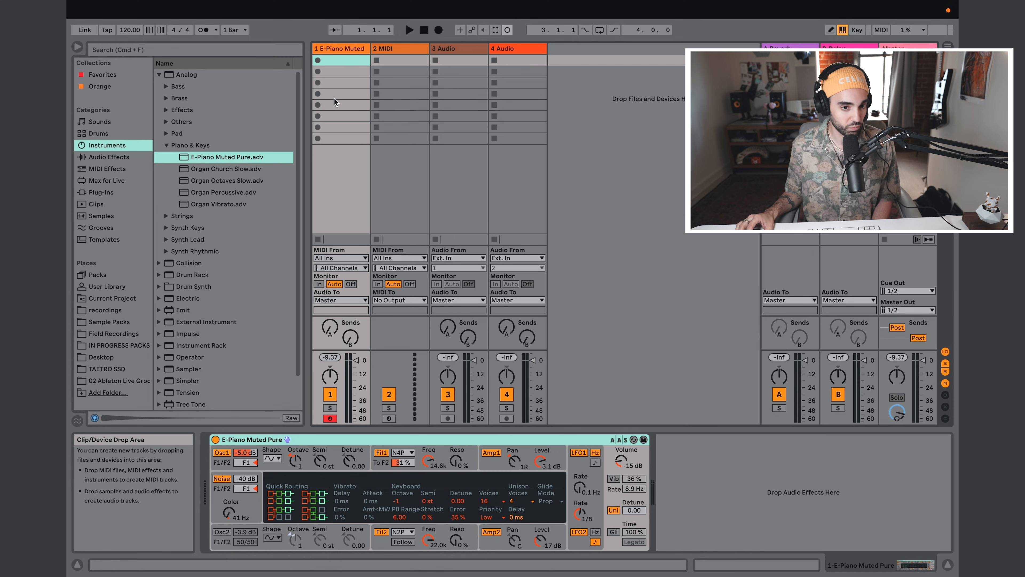
Step: Load the 808 Core Kit drum preset onto the second MIDI track
click(166, 144)
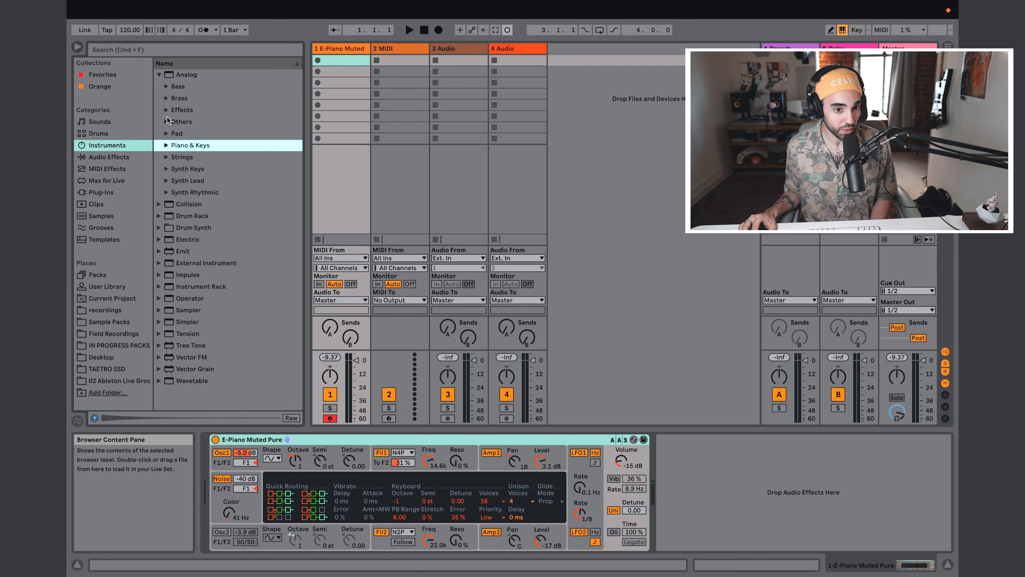
click(96, 134)
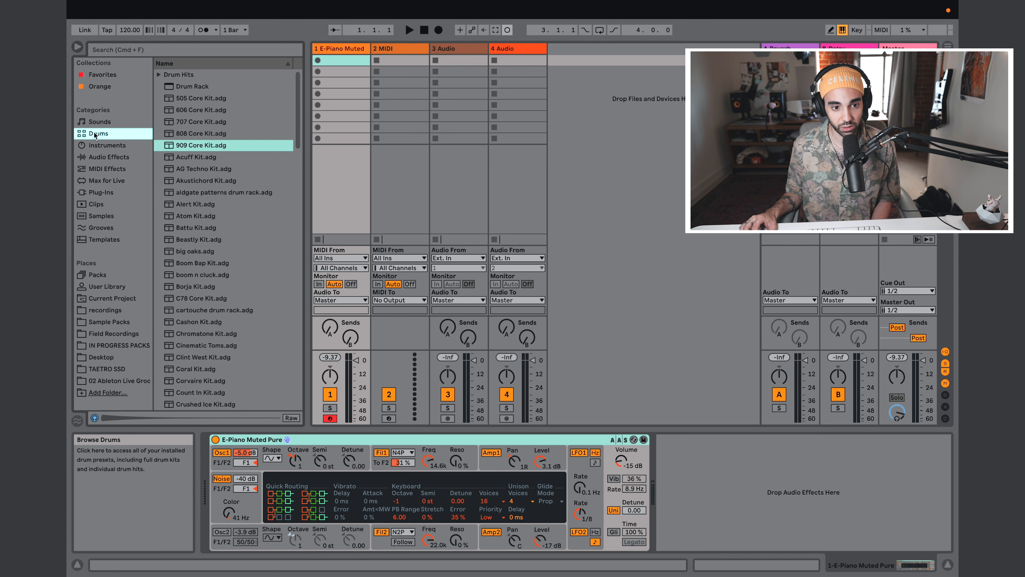
drag(174, 136, 395, 51)
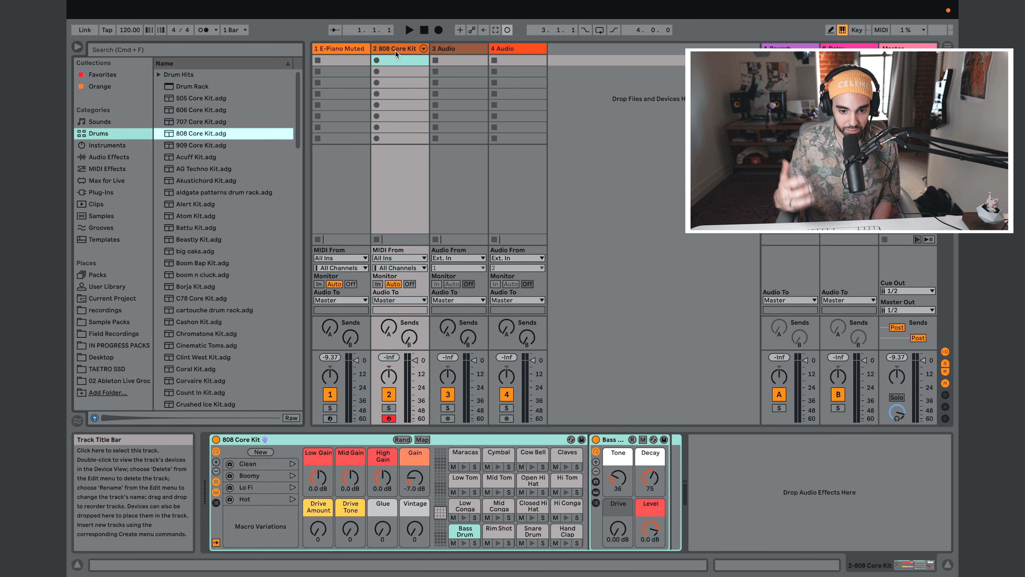
Step: Lower the computer MIDI keyboard's octave to C1–D2 and audition the 808 Core Kit's bass drum and snare drum
key(s)
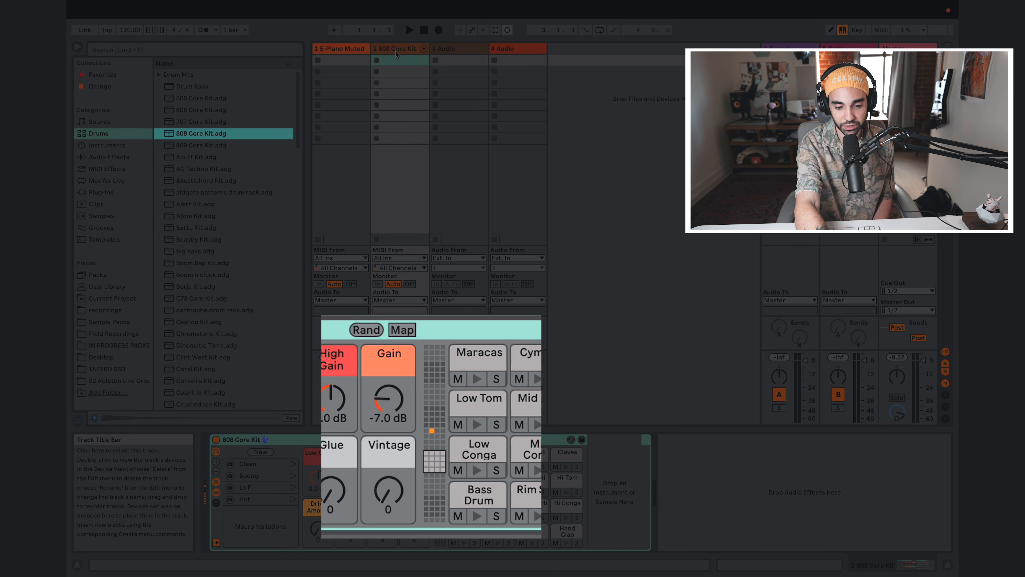
key(z)
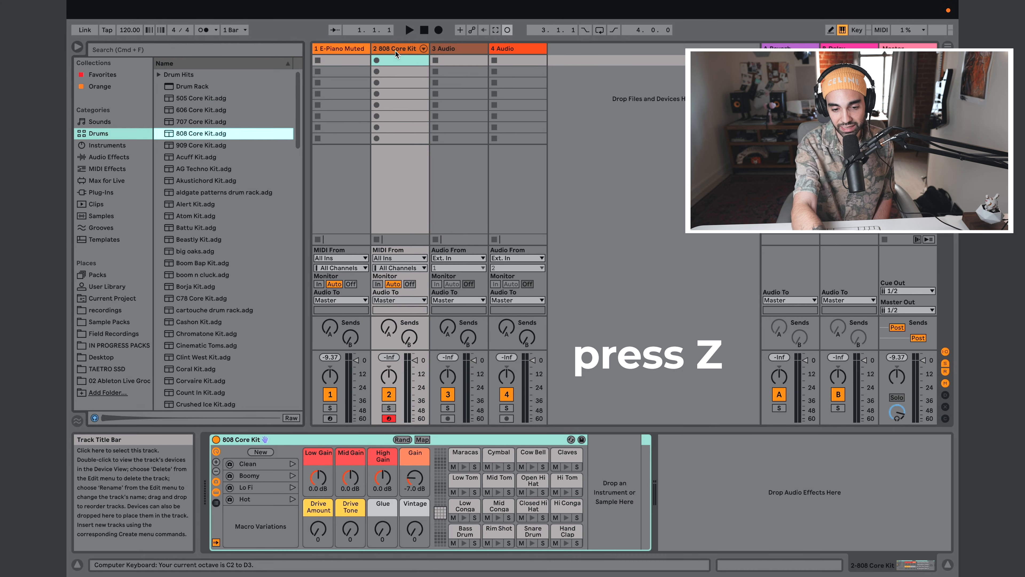
key(z)
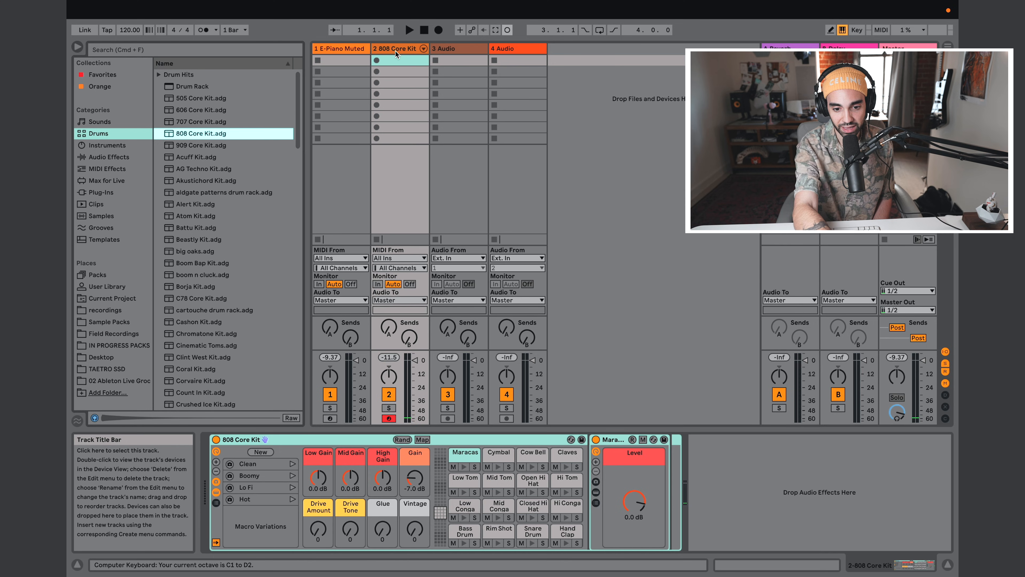
key(a)
key(s)
key(a)
key(s)
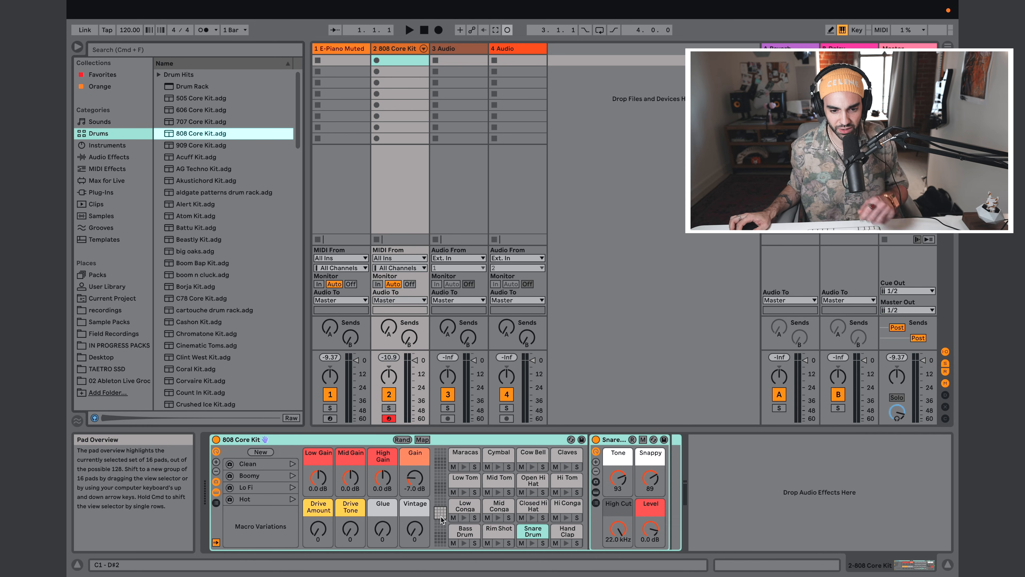
key(a)
key(s)
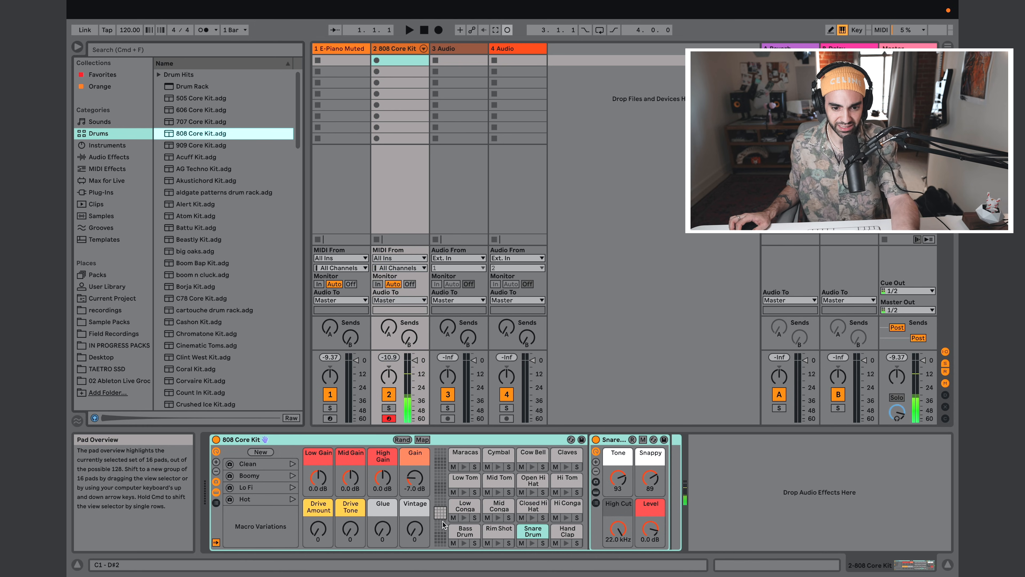
Step: Try the computer MIDI keyboard one octave lower at C0–D1 and return it to C1–D2
key(z)
key(a)
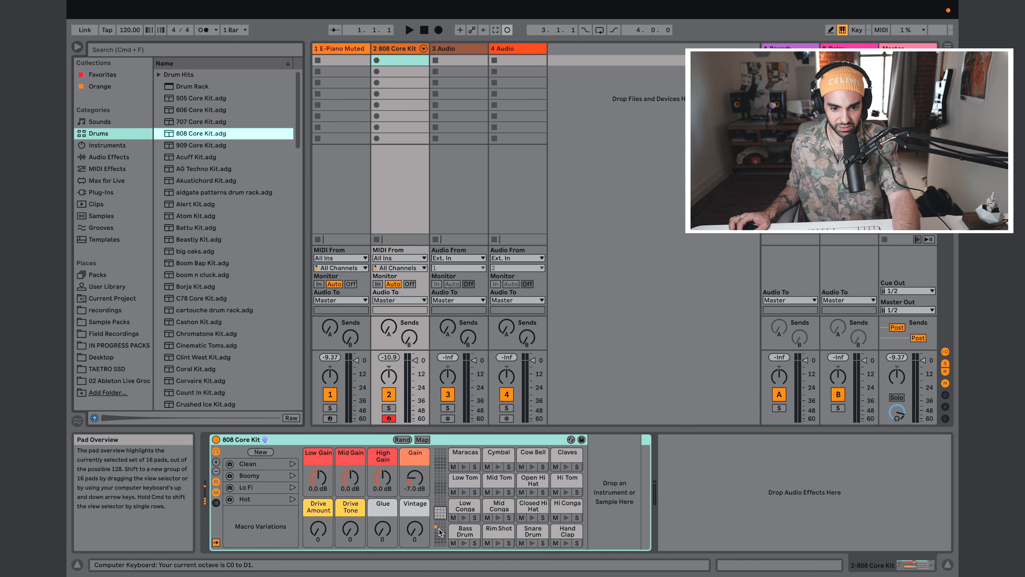
key(a)
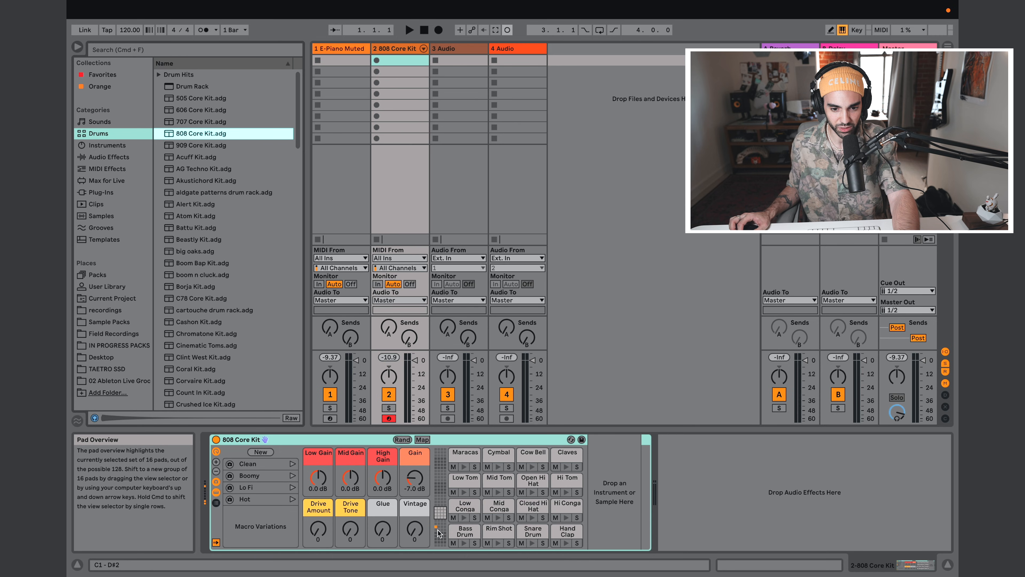
key(a)
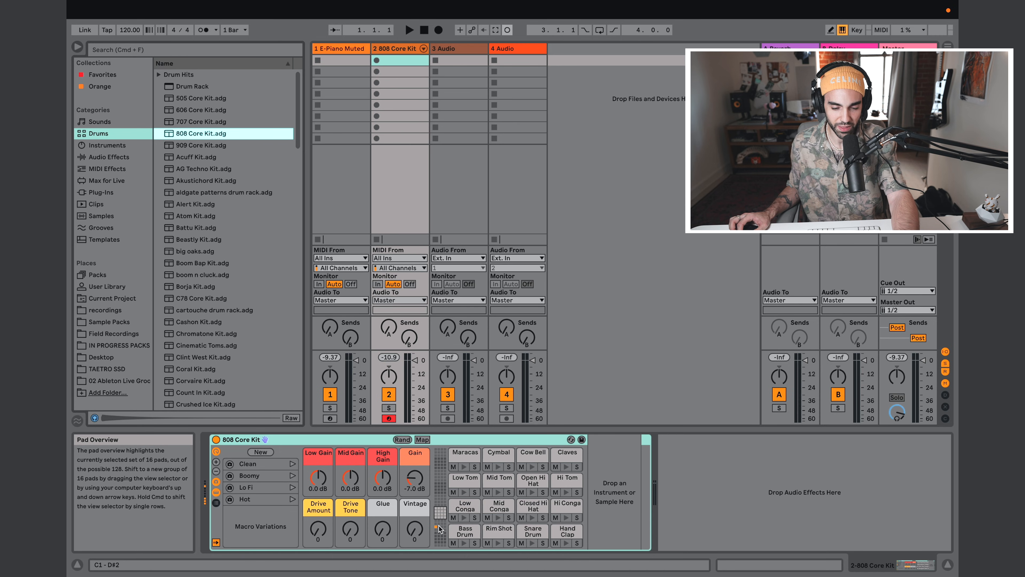
key(x)
Step: Play a short beat on the 808 Core Kit using the bass drum and snare drum pads
key(a)
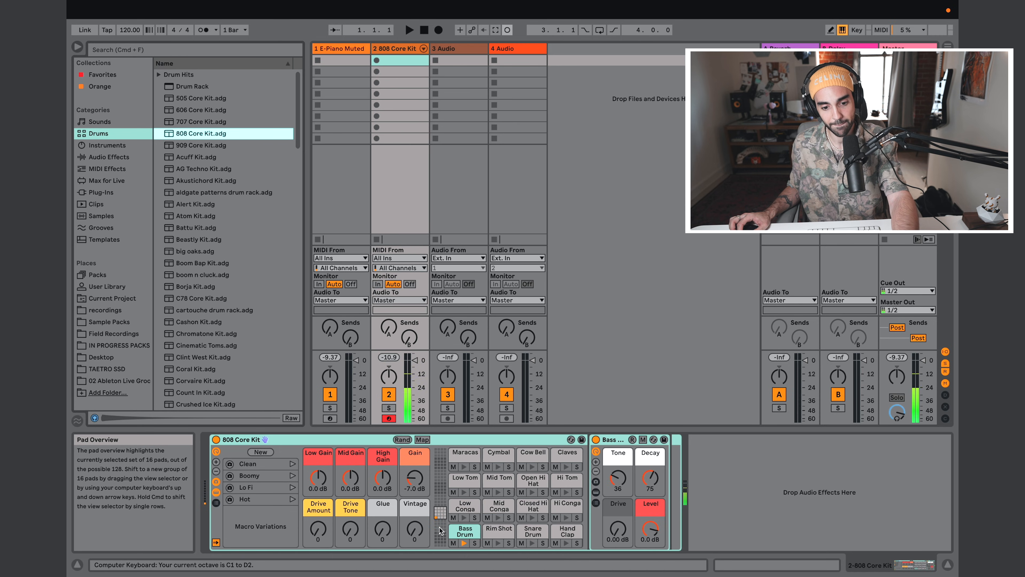
key(d)
key(s)
key(a)
key(s)
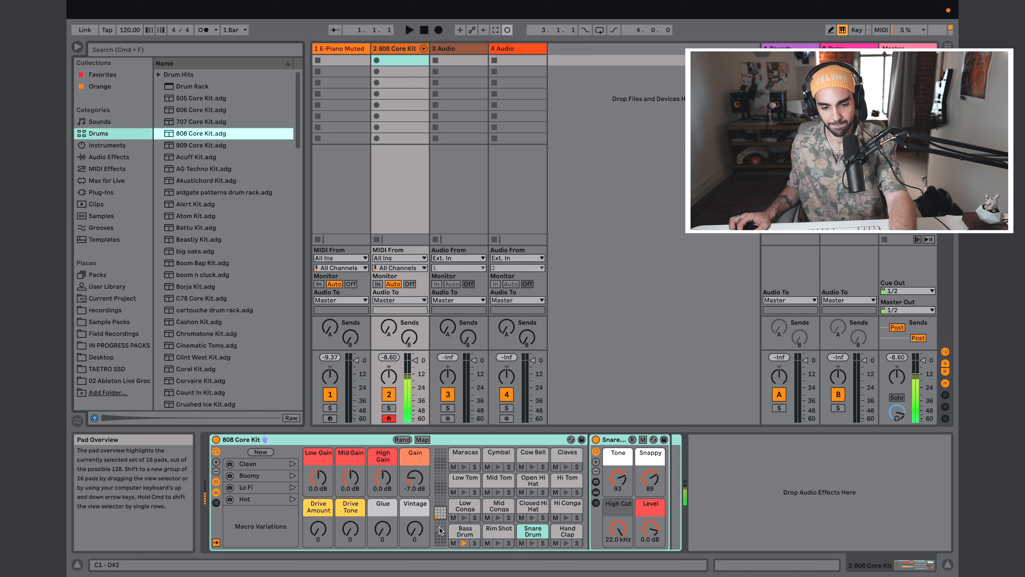
key(a)
key(d)
key(s)
key(a)
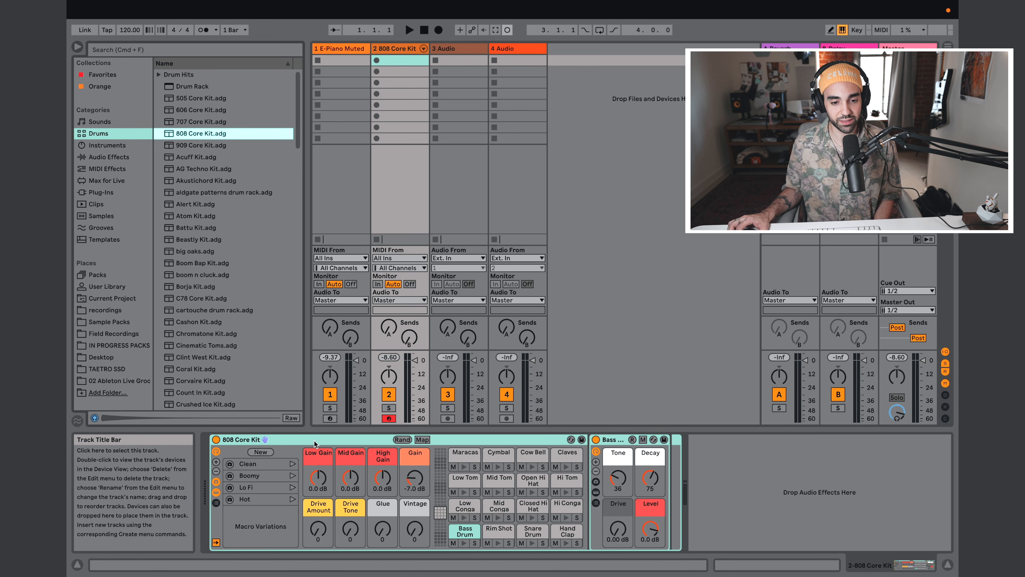
Step: Arm the E-Piano track for recording and create an empty MIDI clip in its first slot
click(329, 419)
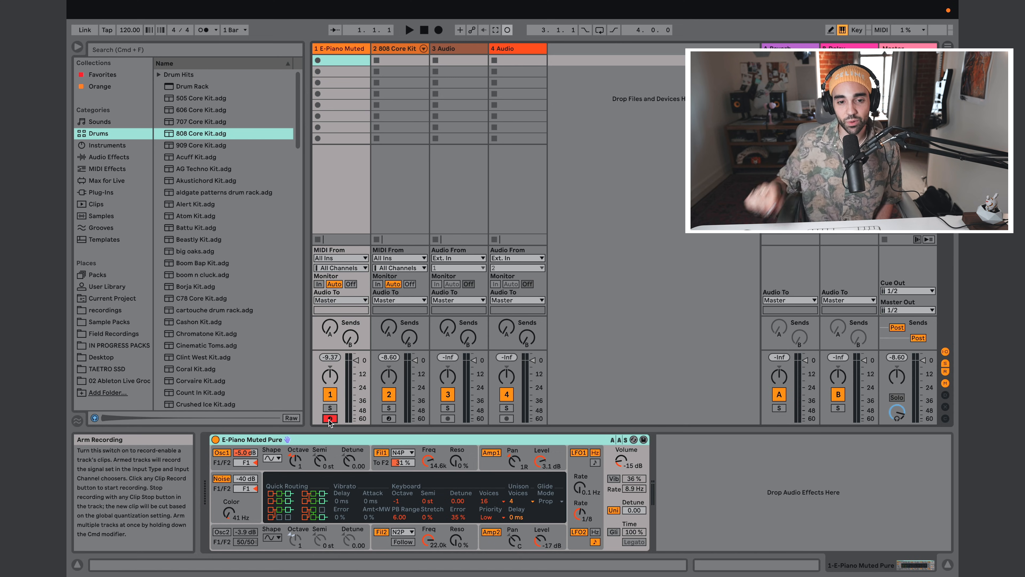
double_click(347, 61)
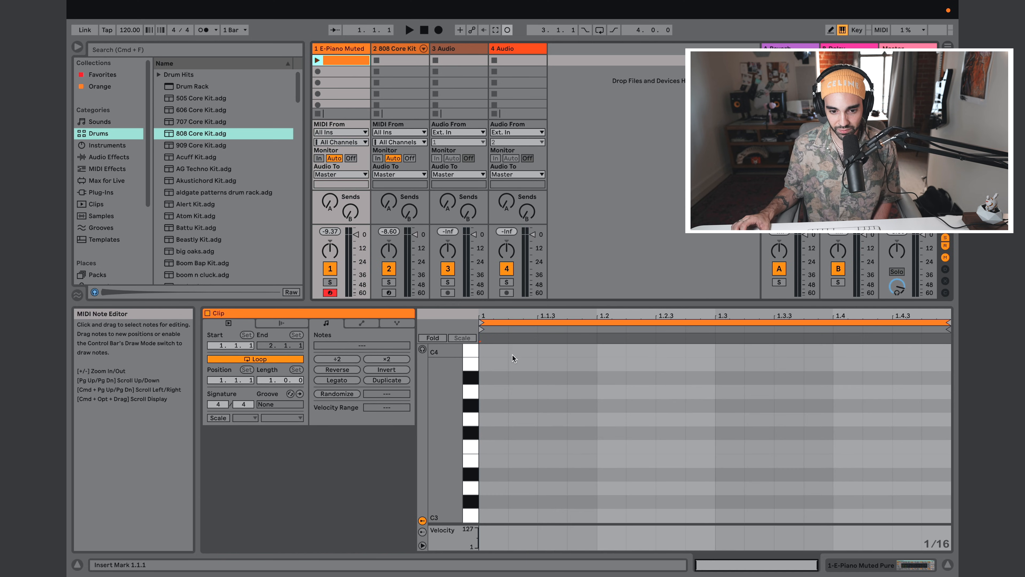
Step: Add sixteenth notes C3 at 1.1.1, D3 at 1.1.3, E3 at 1.2.1, D3 at 1.2.4, C3 at 1.3.2, D3 at 1.3.4 and E3 at 1.4.2
double_click(493, 516)
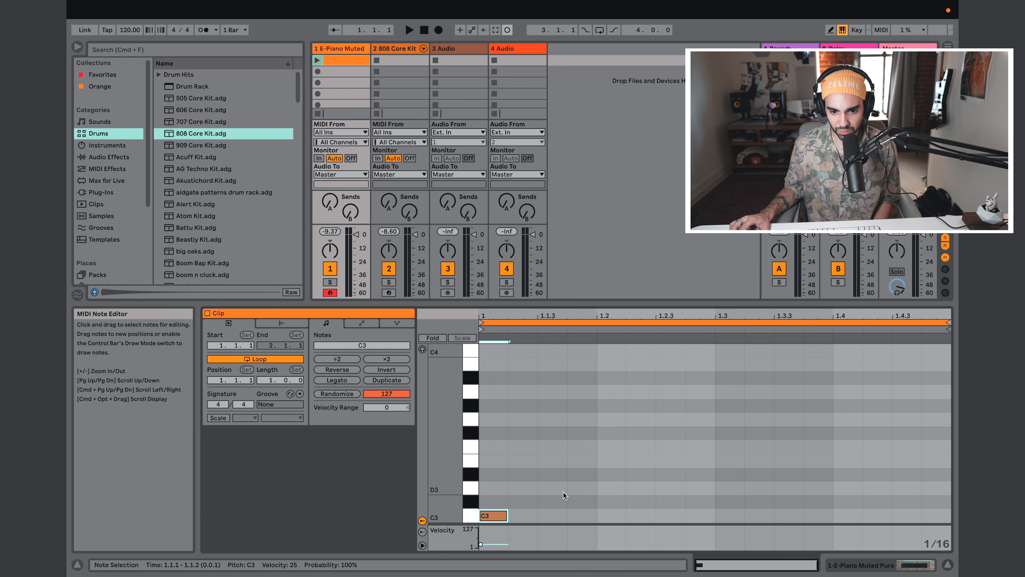
double_click(552, 487)
double_click(612, 461)
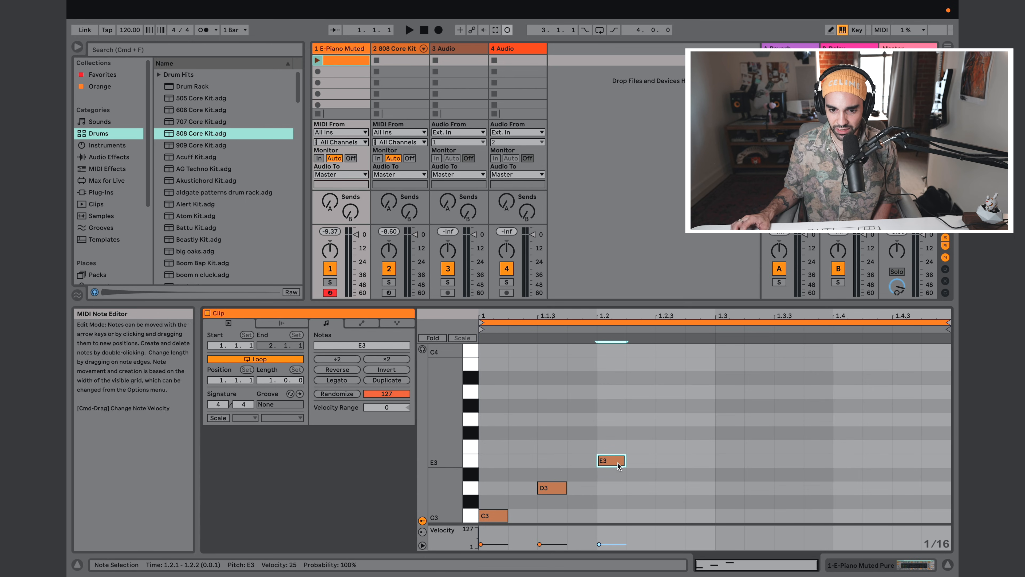
double_click(700, 488)
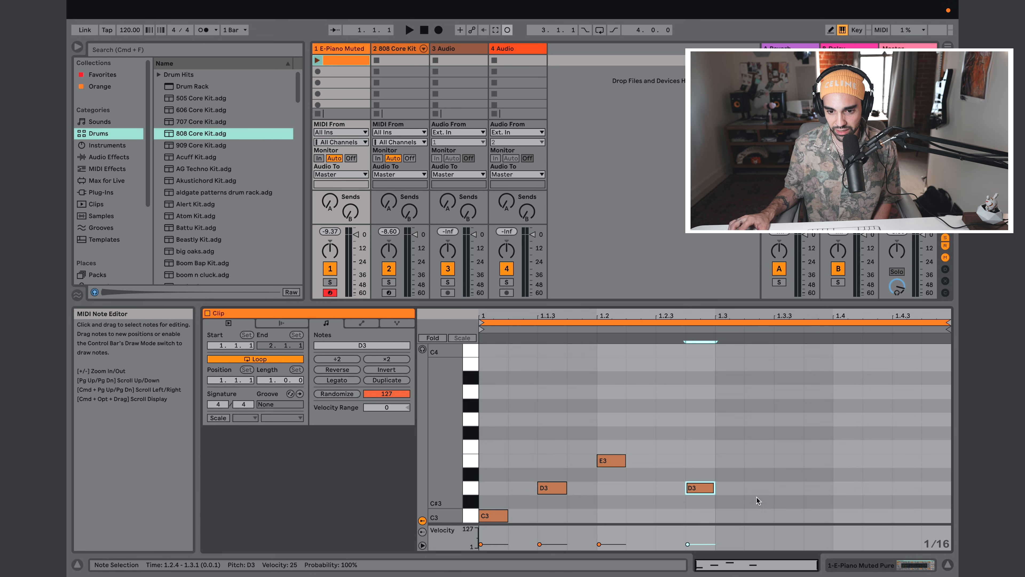
double_click(757, 516)
double_click(815, 488)
double_click(880, 461)
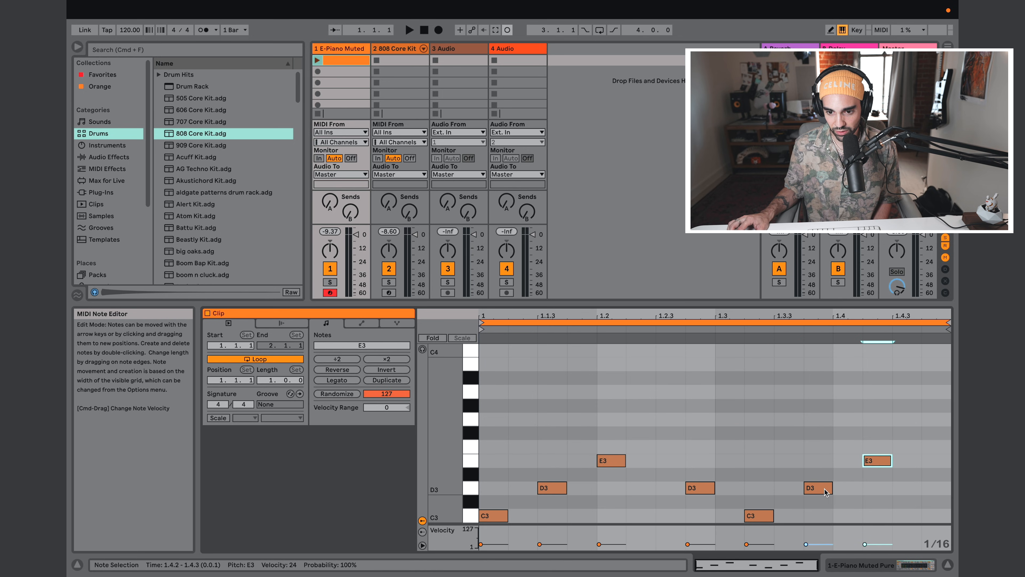
Step: Lengthen the last D3 and E3 to two sixteenths, with E3 at 1.4.3, and extend the first E3 to three sixteenths during clip playback
drag(831, 487, 901, 460)
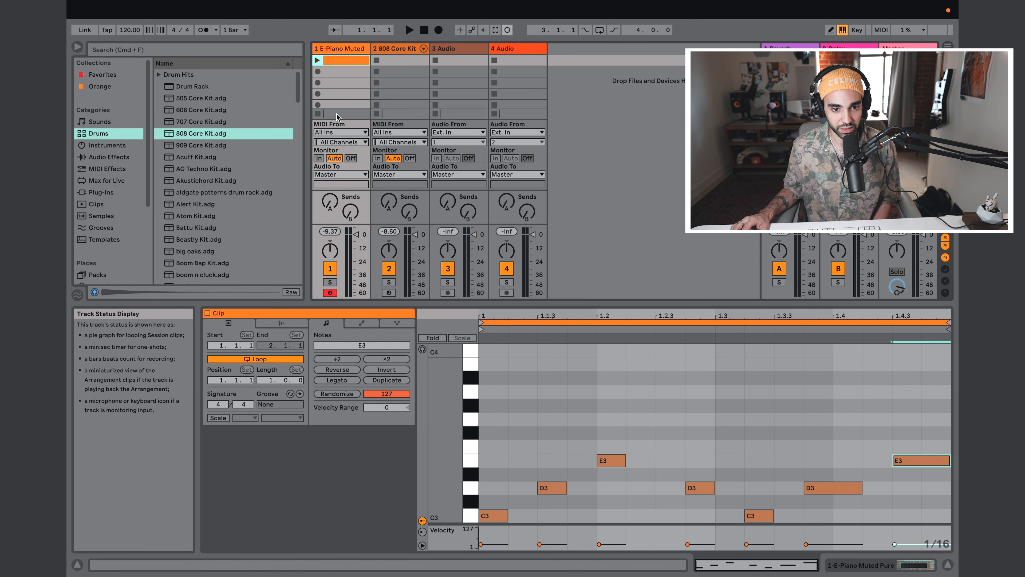
click(317, 61)
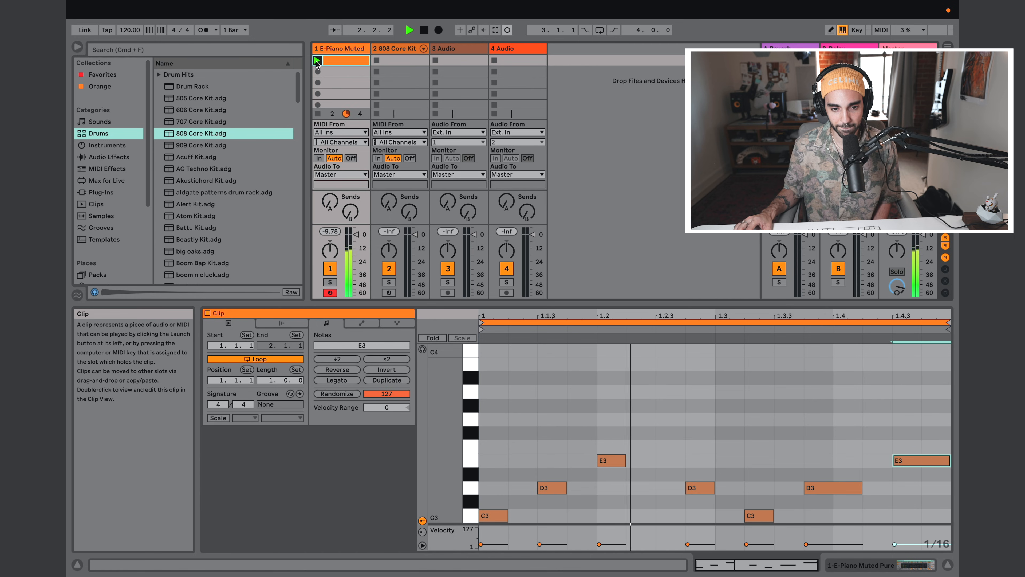
drag(625, 460, 678, 451)
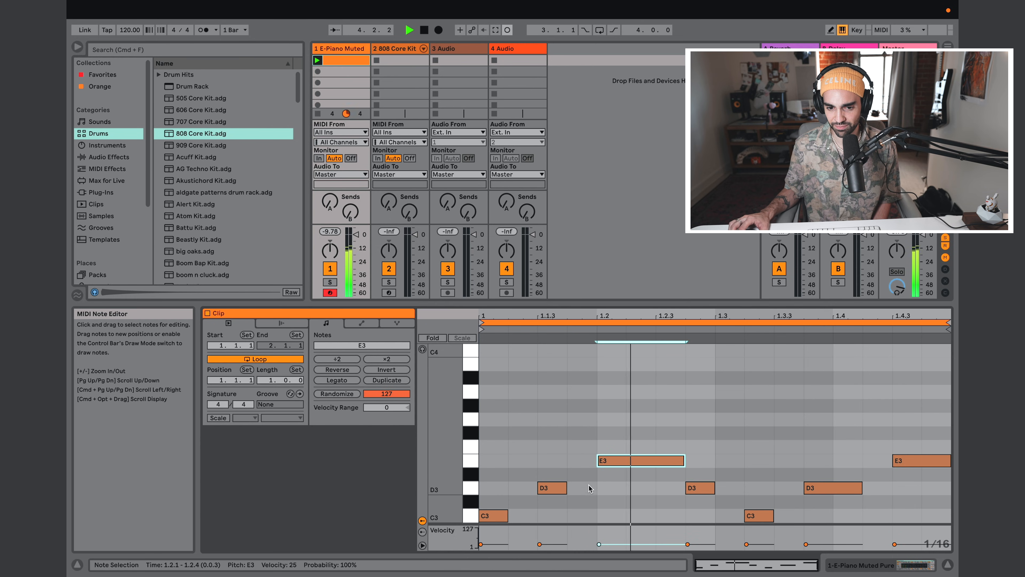
Step: Lengthen the D3 note at 1.1.3 to two sixteenths and stop the E-Piano clip
drag(566, 488, 600, 487)
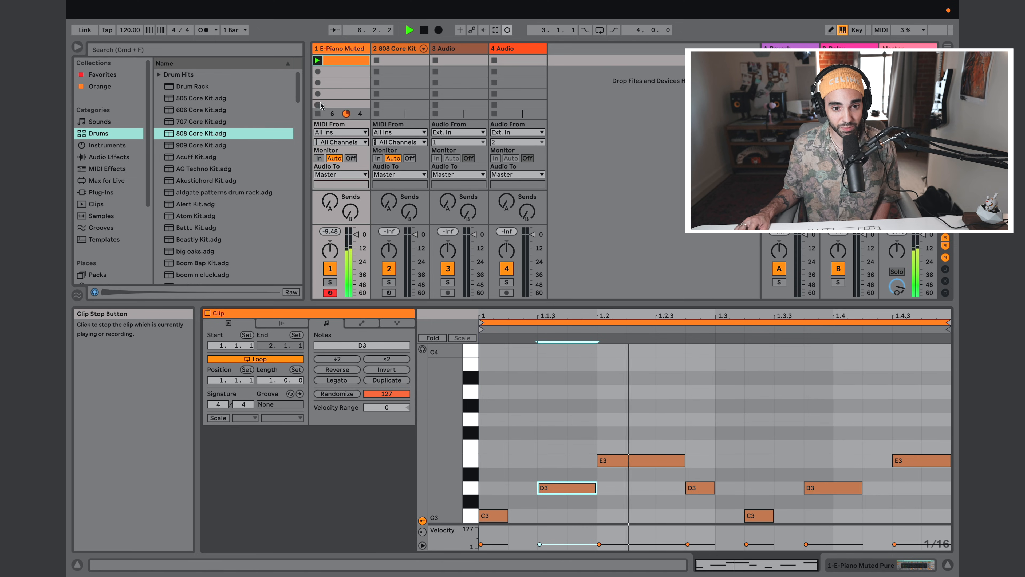
click(318, 115)
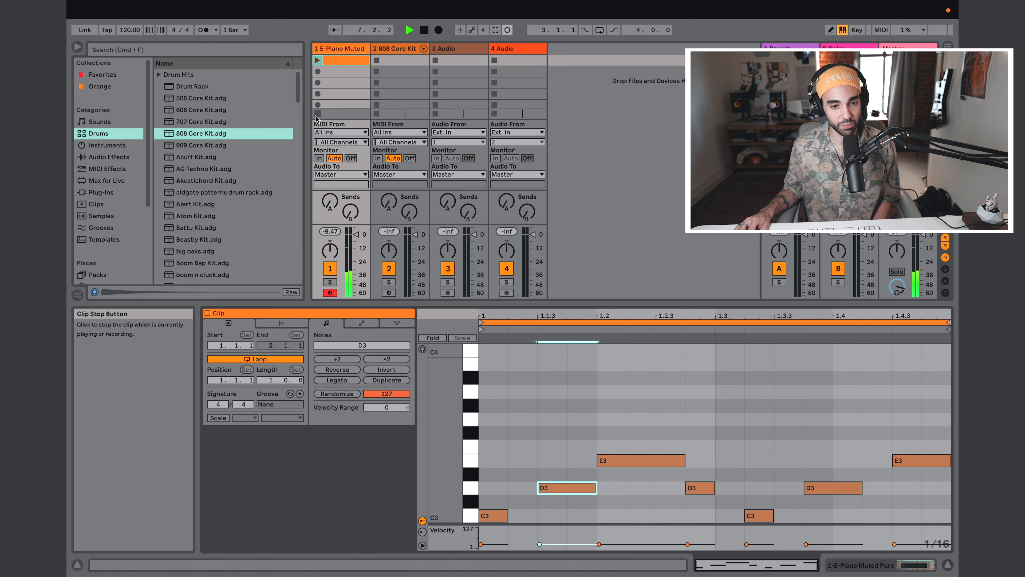
Step: Create a clip in the 808 Core Kit track's first slot with sixteenth-note bass drum hits at 1.1, 1.2, 1.3 and 1.4
double_click(392, 61)
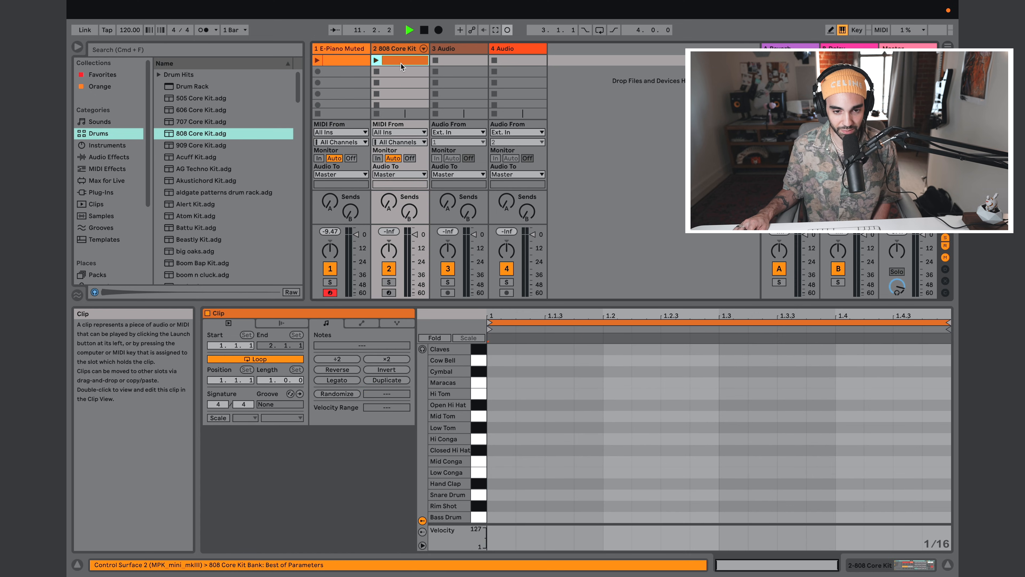
double_click(502, 516)
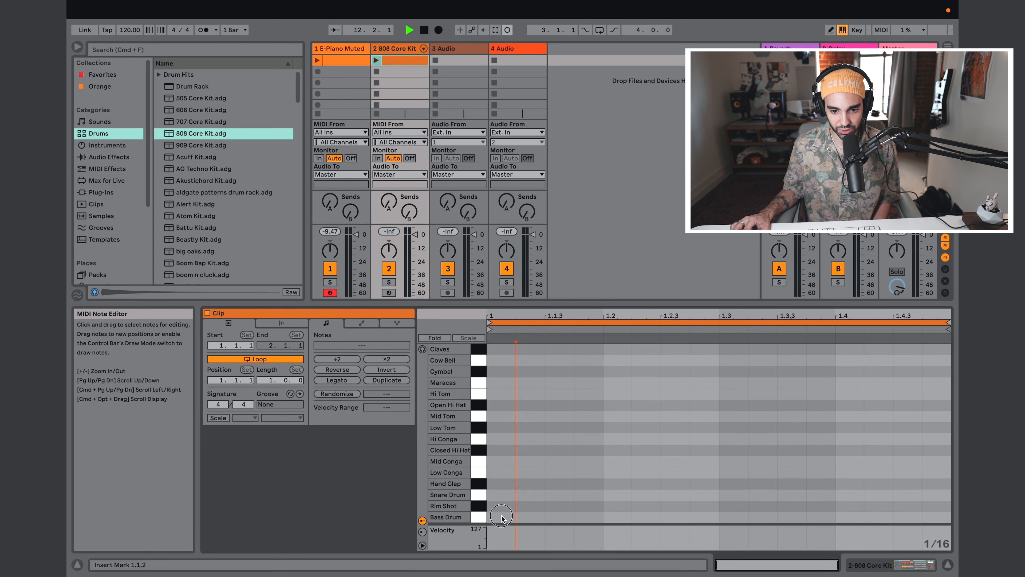
double_click(617, 517)
double_click(730, 518)
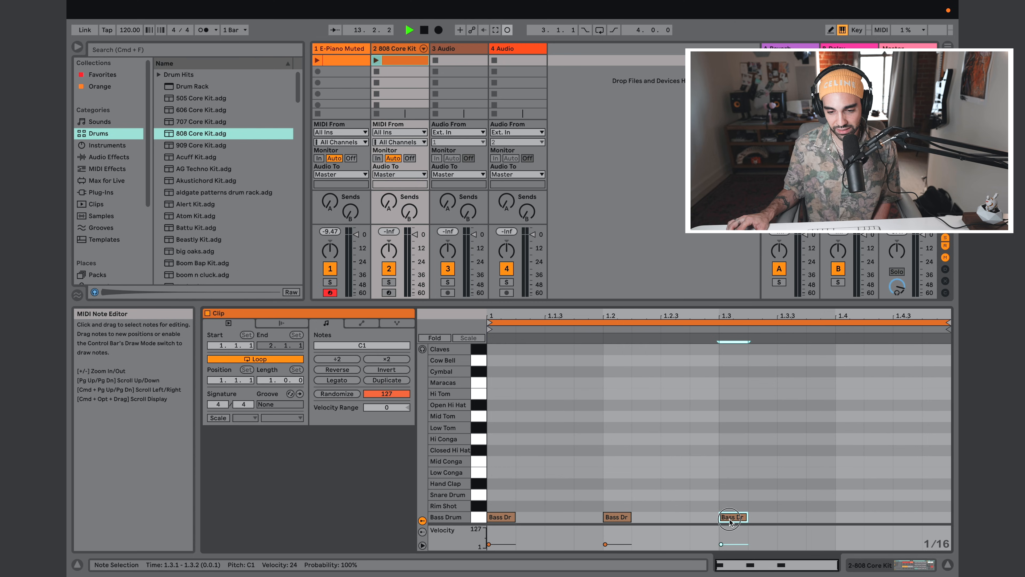
double_click(849, 517)
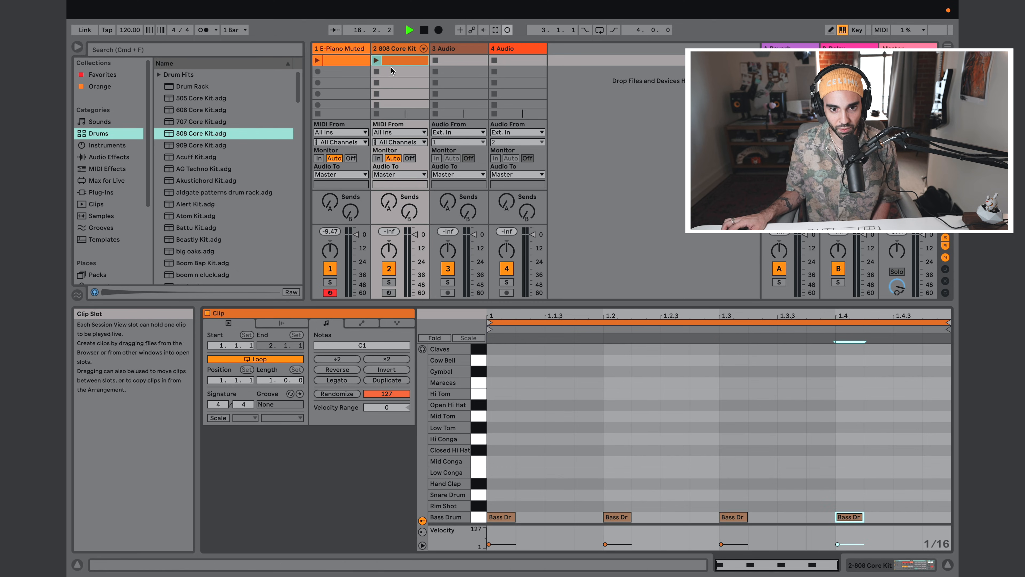
Step: Launch the drum and piano clips together and lower the E-Piano track volume to -10.0 dB
click(376, 61)
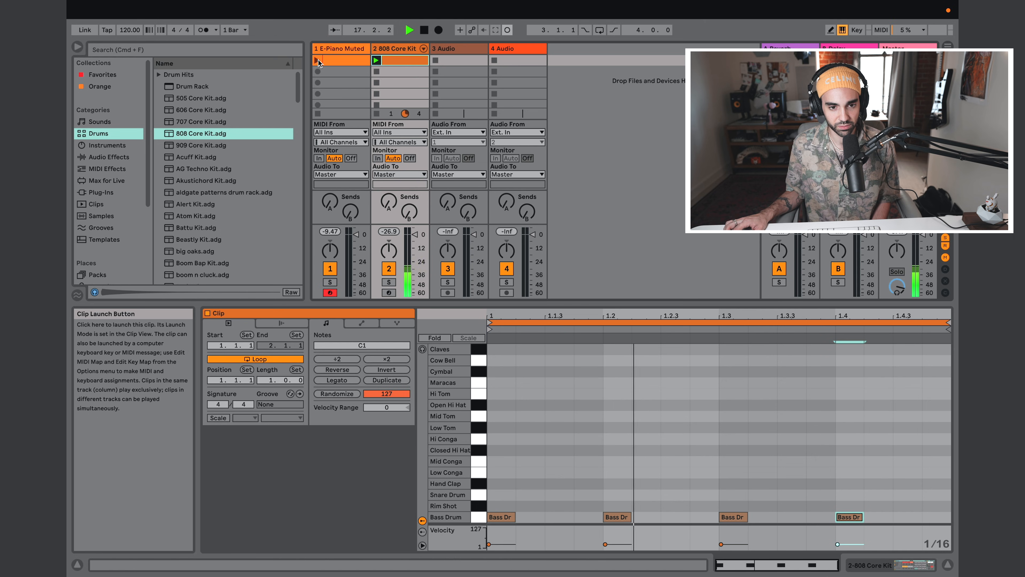
click(317, 61)
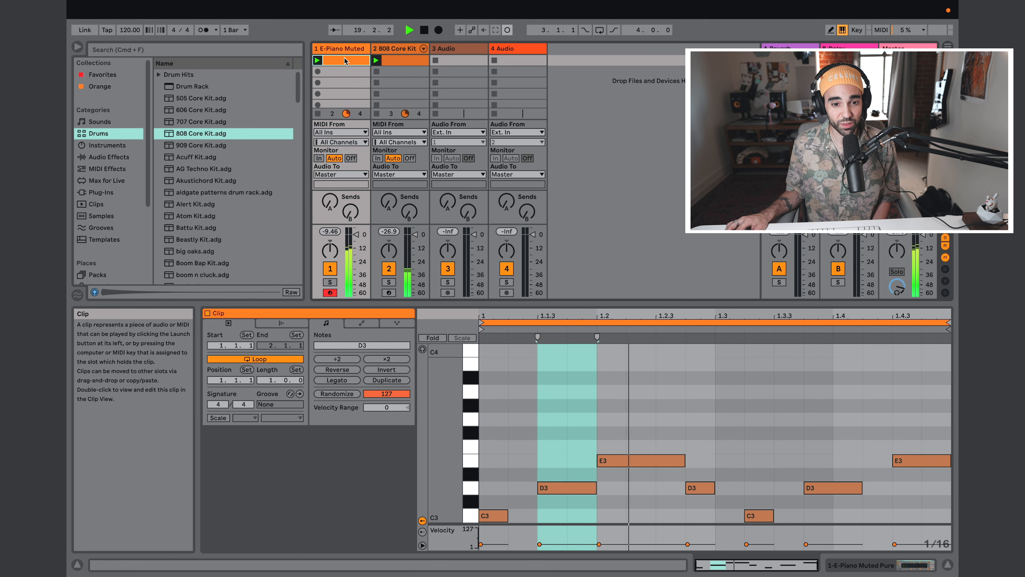
drag(356, 234, 356, 246)
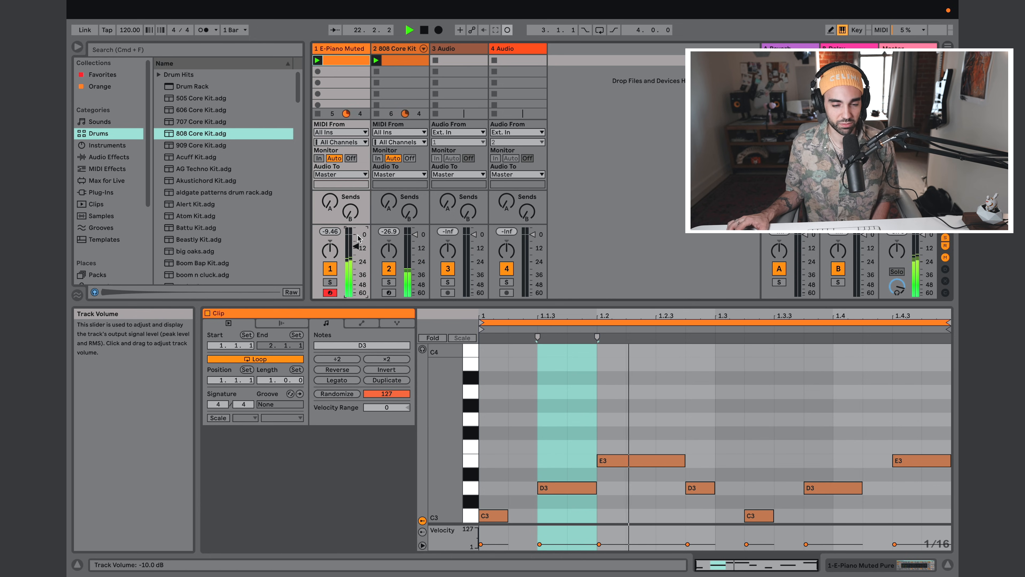
Step: Duplicate the E-Piano clip into the second slot and launch the copy
right_click(351, 68)
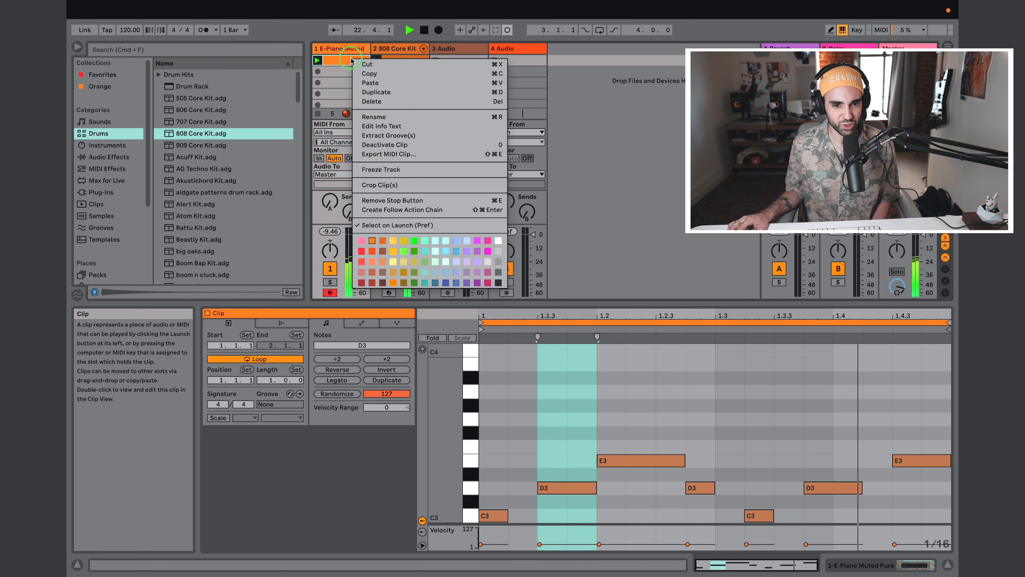
click(367, 92)
click(338, 76)
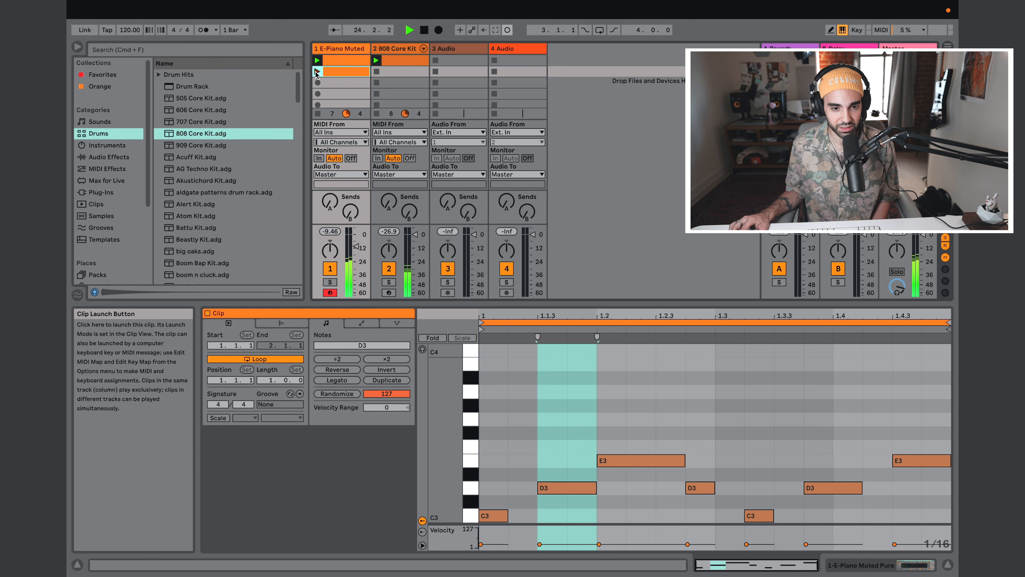
click(317, 71)
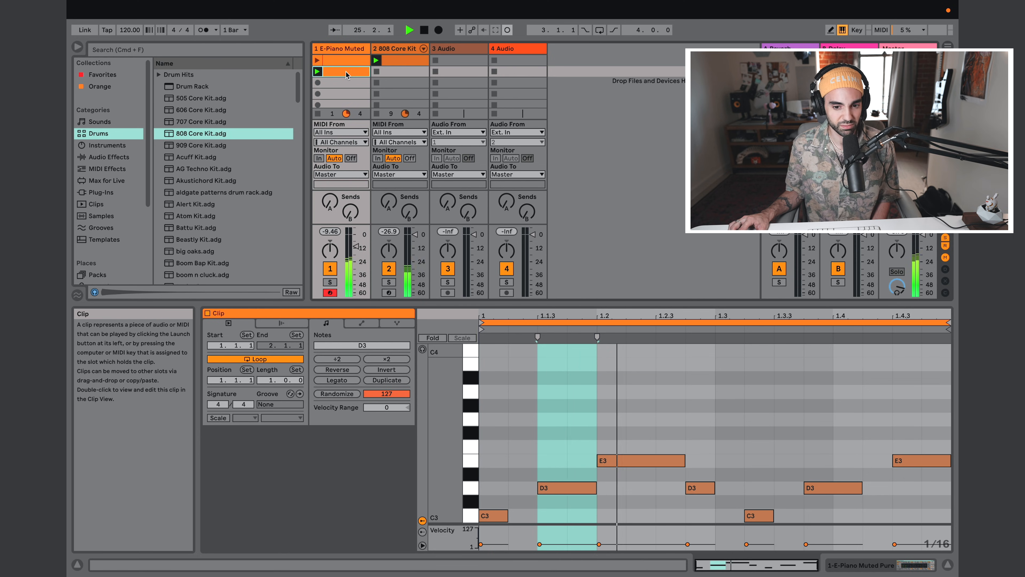
Step: Add C4 at 1.1.1 for two sixteenths, C4 at 1.2.1 for one beat, and A3 from 1.3.4 to the end of the duplicated clip
double_click(504, 394)
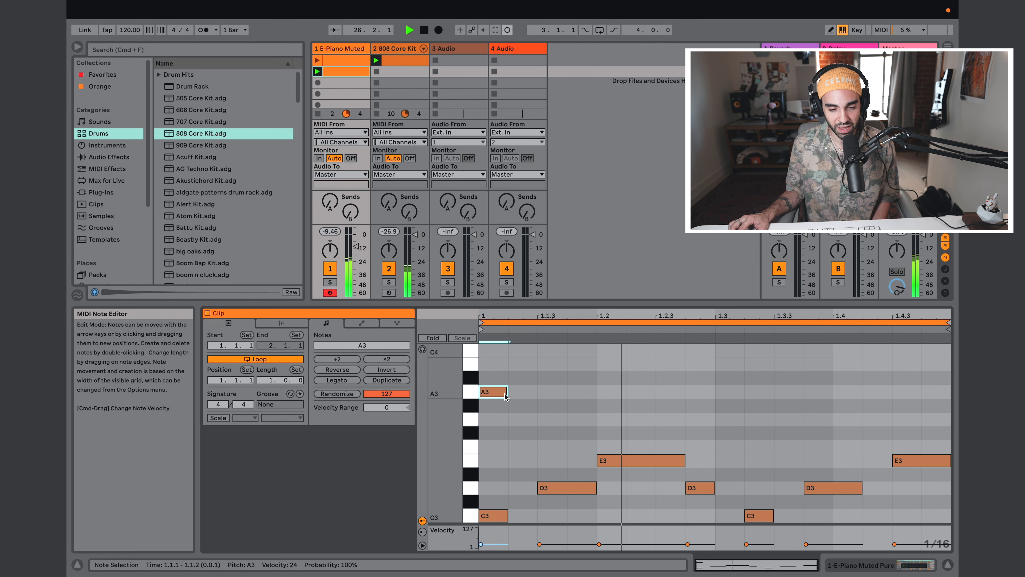
click(504, 398)
drag(502, 395, 524, 357)
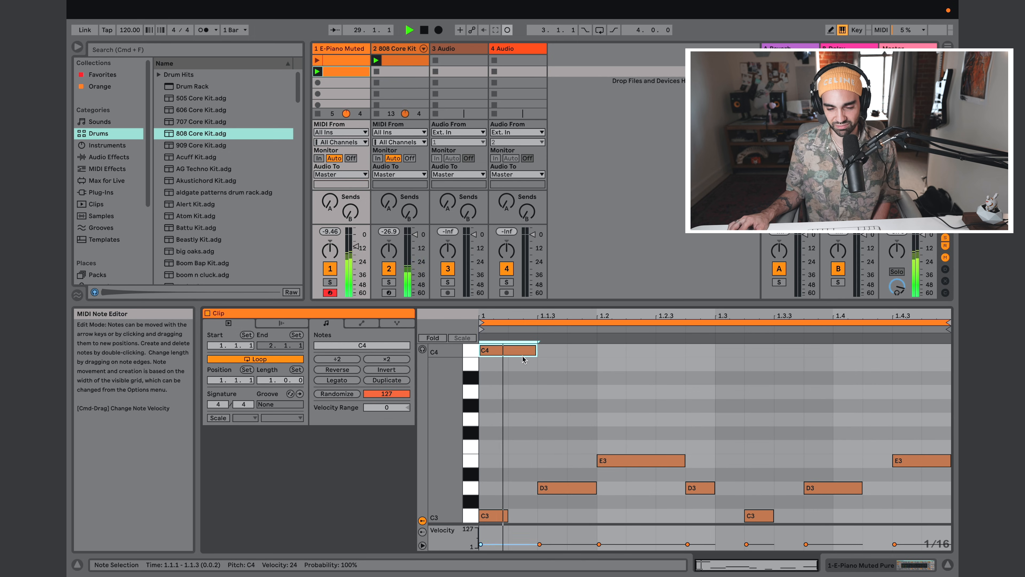
double_click(617, 351)
drag(625, 351, 713, 351)
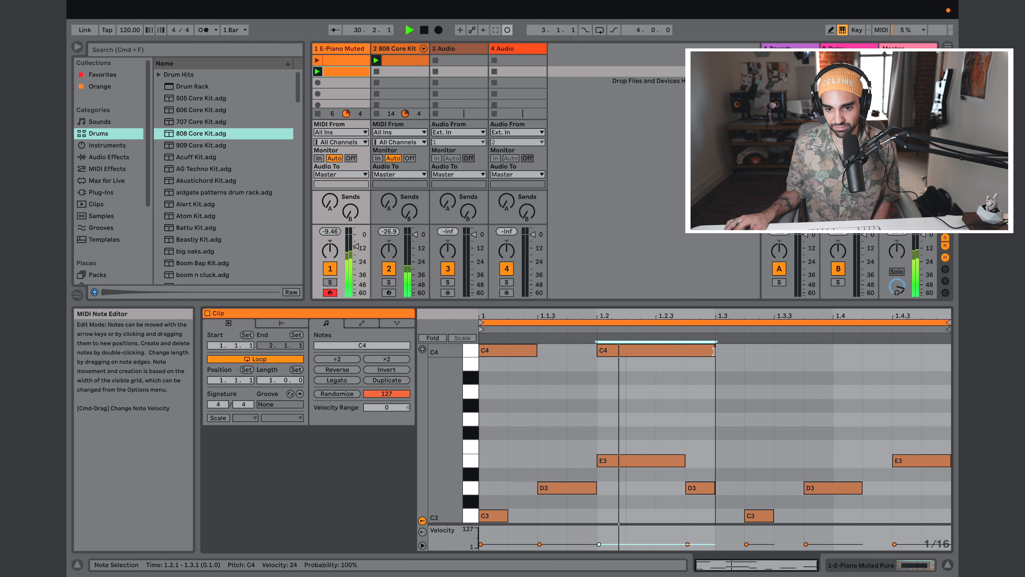
double_click(815, 391)
drag(833, 391, 936, 388)
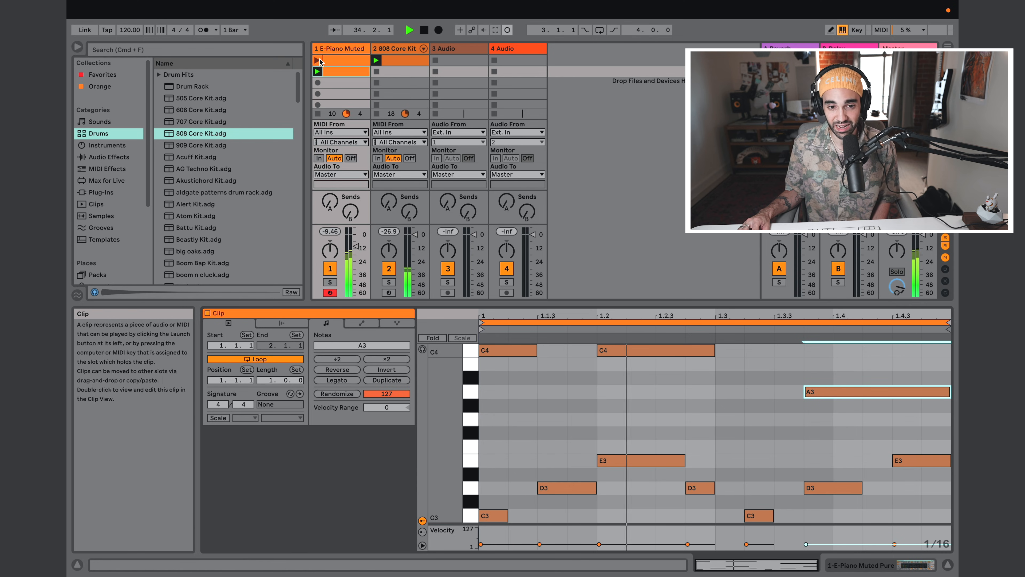
Step: Launch the first E-Piano clip again and slow the tempo to 90.00 BPM during playback
click(318, 60)
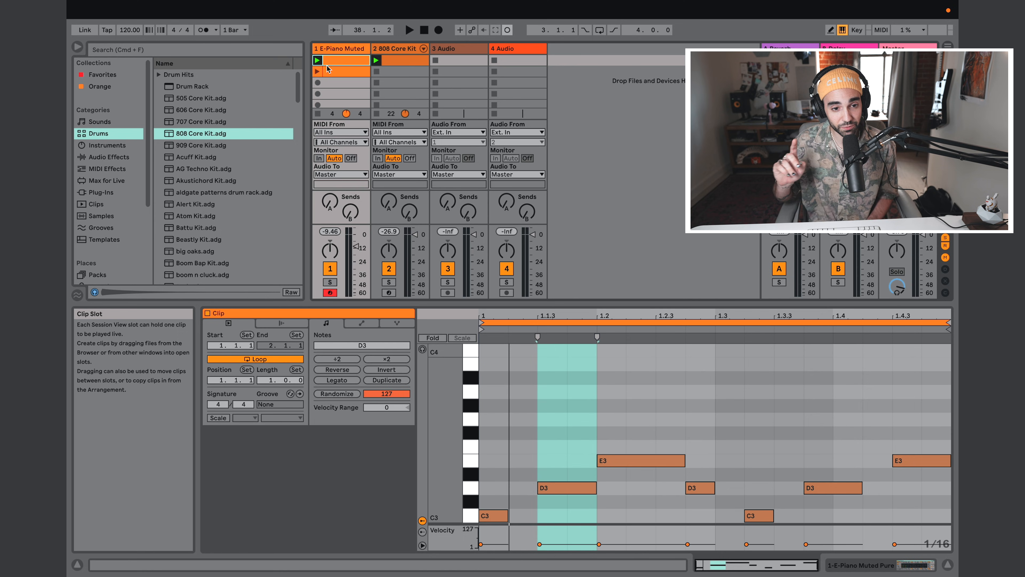
key(space)
click(129, 30)
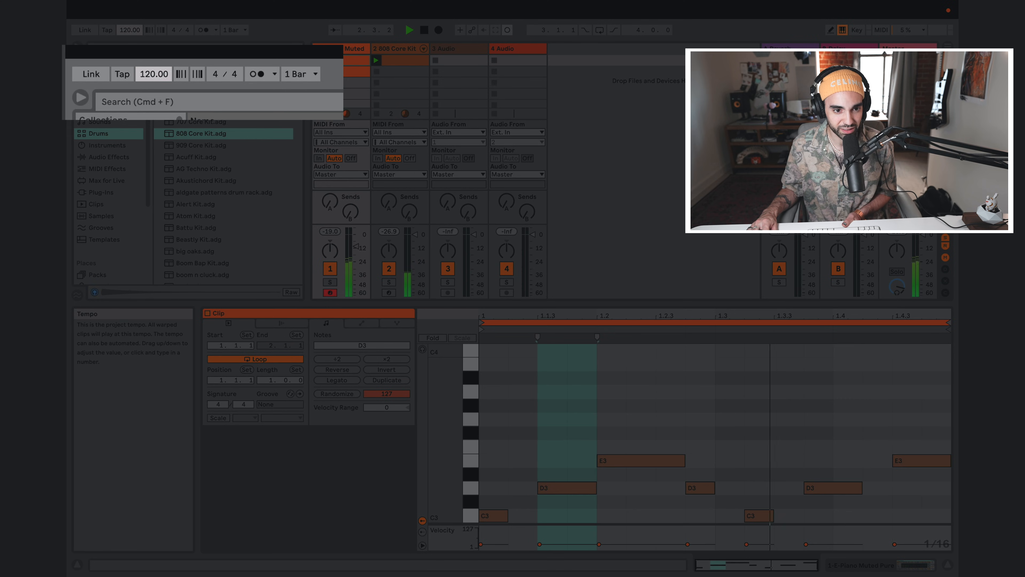
drag(129, 30, 129, 33)
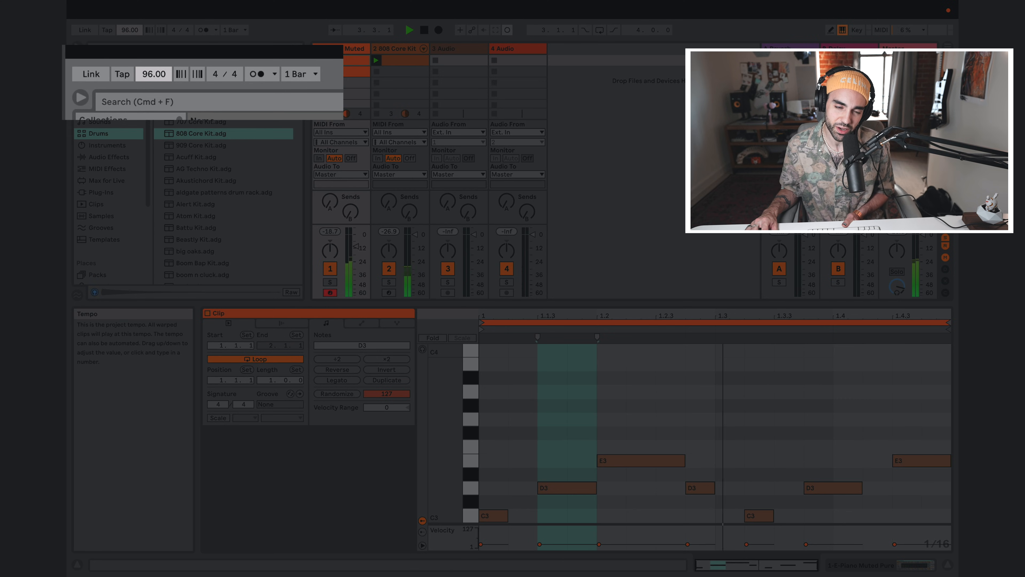
drag(129, 34, 129, 29)
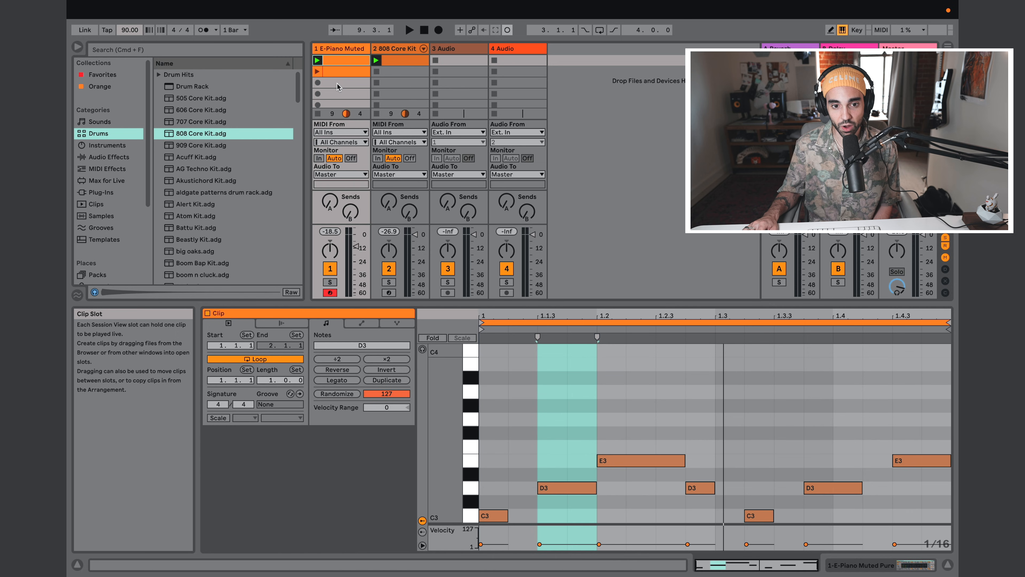
Step: Create an empty clip in the 808 Core Kit track's third slot, arm the track for recording and launch the clip
double_click(405, 84)
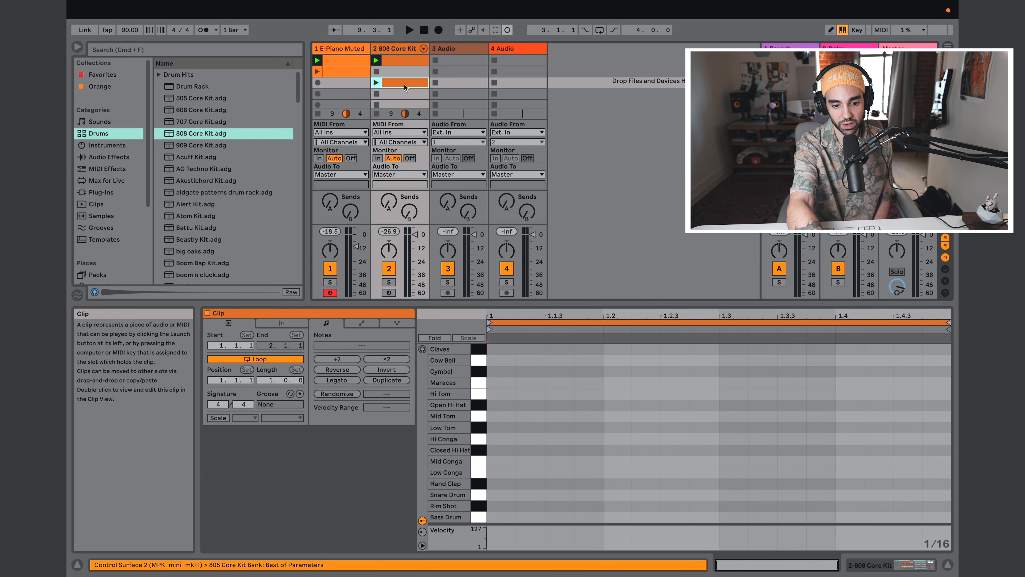
click(389, 292)
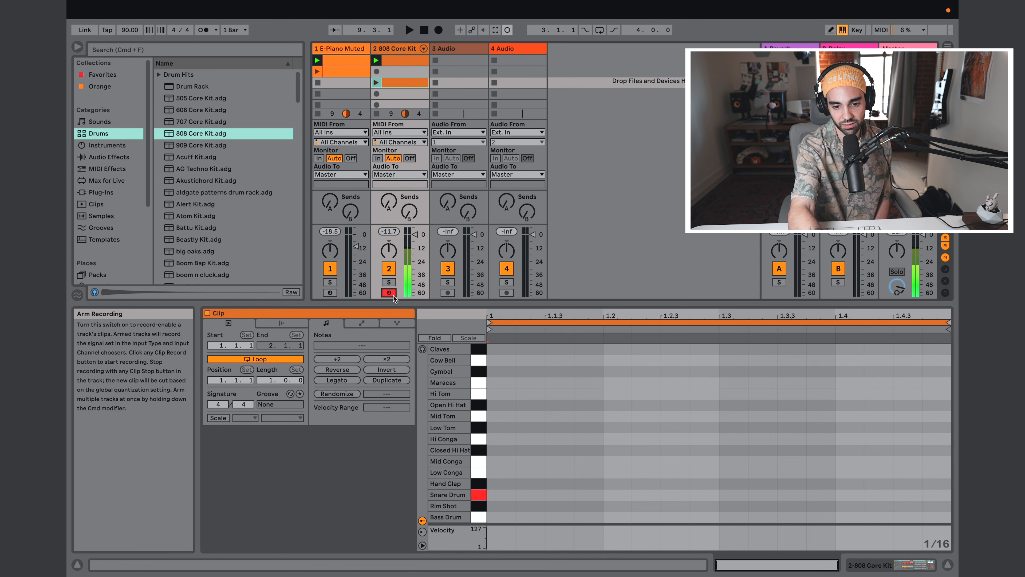
click(377, 83)
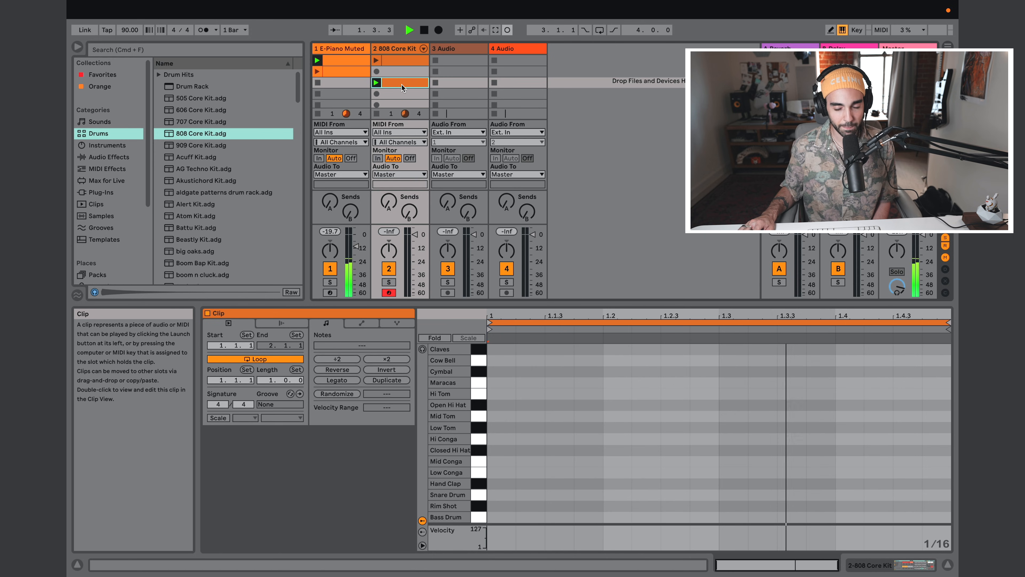
Step: Record a beat into the playing clip with bass drum around 1.1, 1.2.4 and 1.3 and snare around 1.2 and 1.4
click(507, 31)
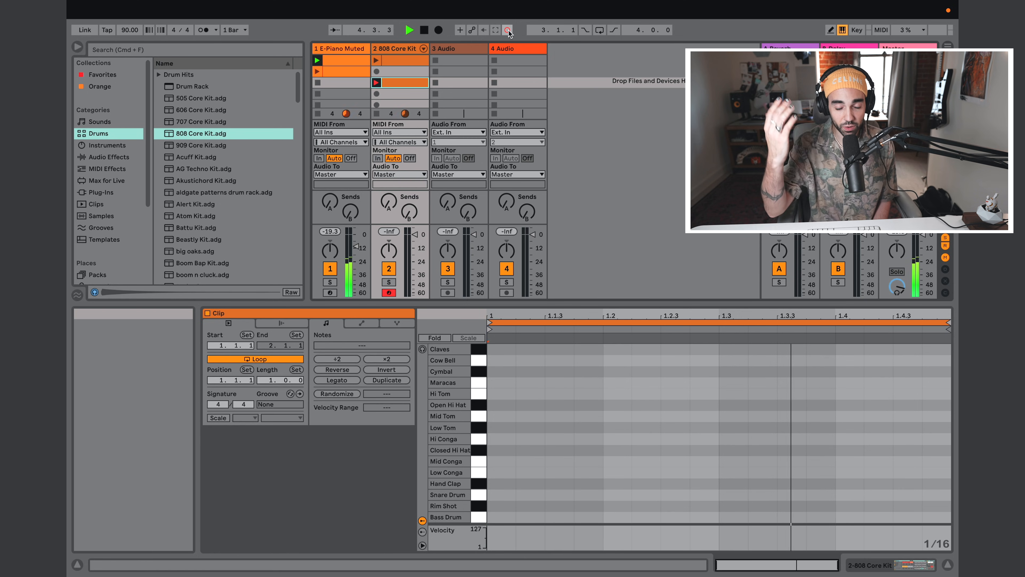
key(a)
key(s)
key(a)
key(a)
key(s)
key(a)
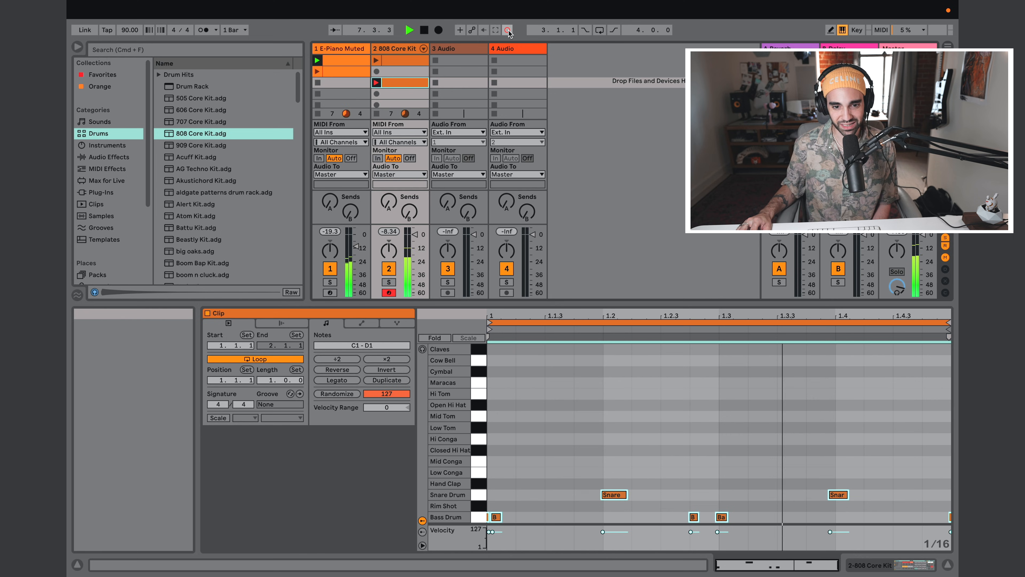
click(509, 30)
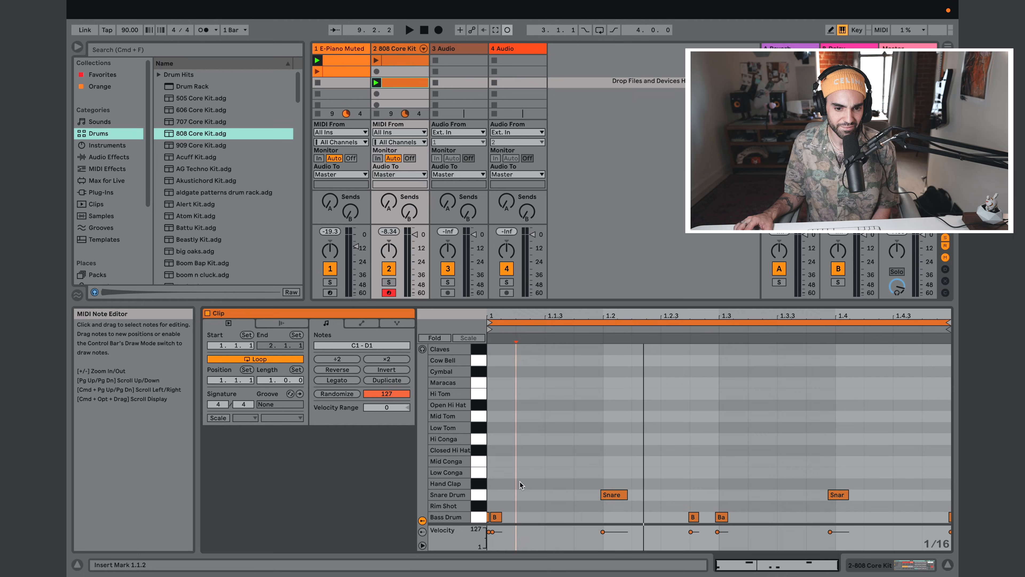
Step: Lengthen the first snare drum note to about two sixteenths and align its start to 1.2
mouse_move(625, 498)
mouse_down()
mouse_move(688, 499)
mouse_move(647, 493)
mouse_move(565, 427)
mouse_move(620, 505)
mouse_move(621, 494)
mouse_up()
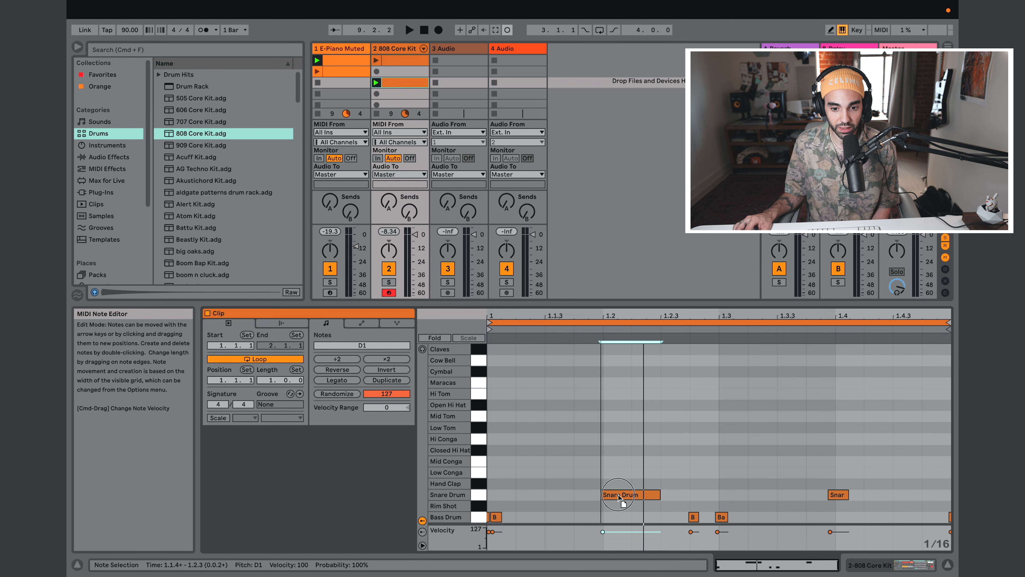
click(558, 474)
double_click(558, 474)
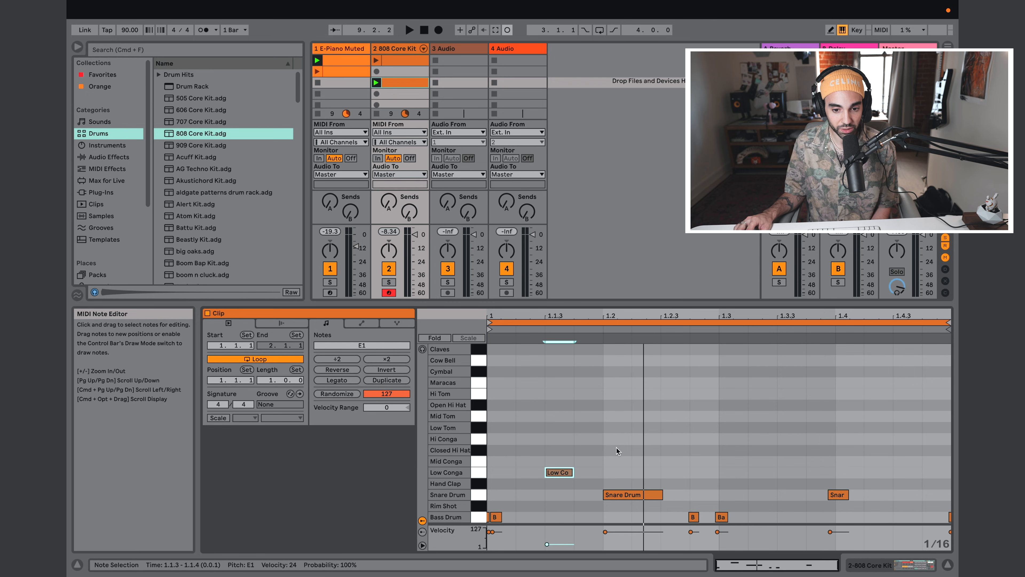
double_click(558, 472)
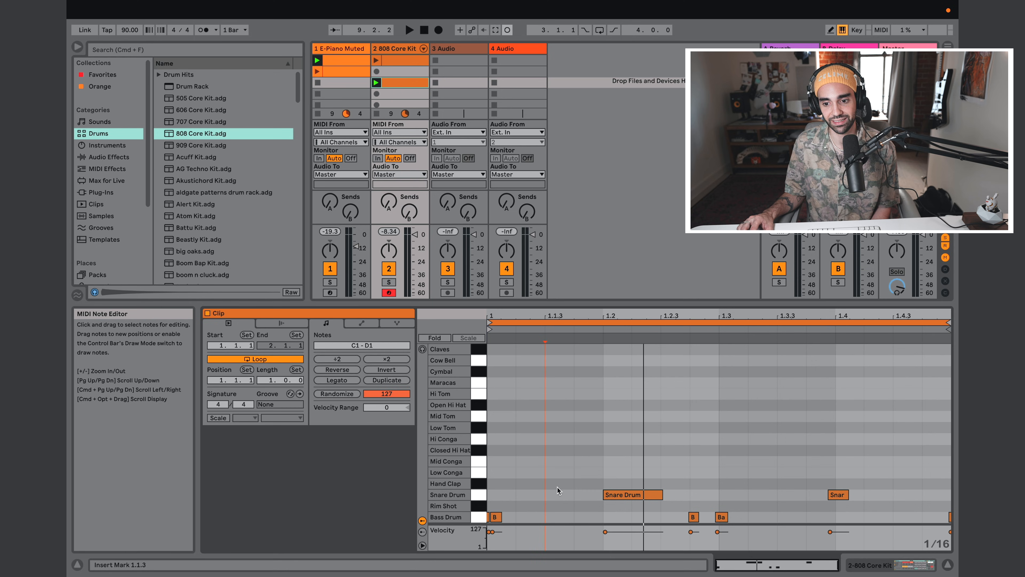
Step: Delete the stray bass drum note at the very end of the recorded drum clip
drag(489, 495, 482, 529)
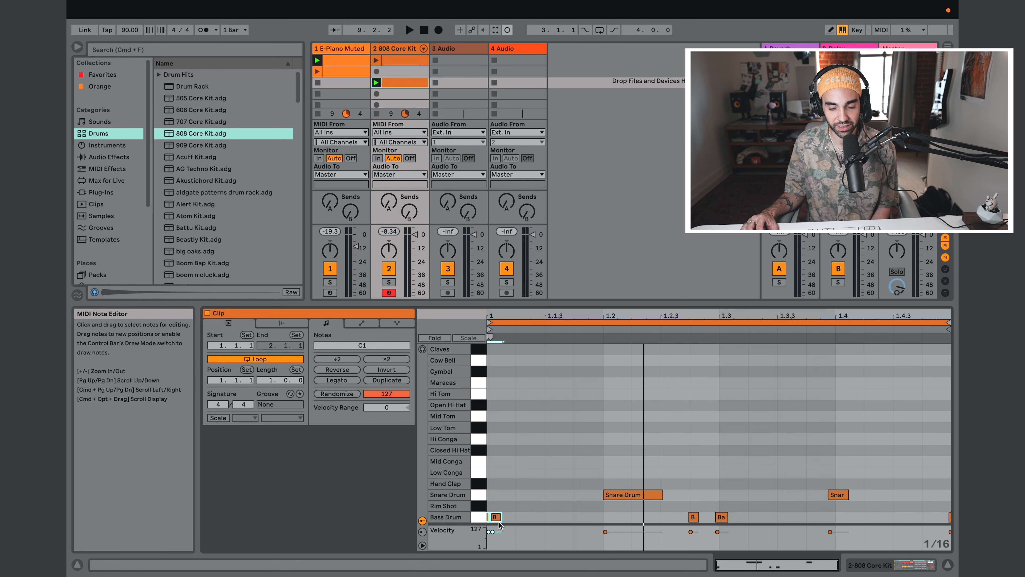
drag(949, 480, 950, 522)
click(922, 475)
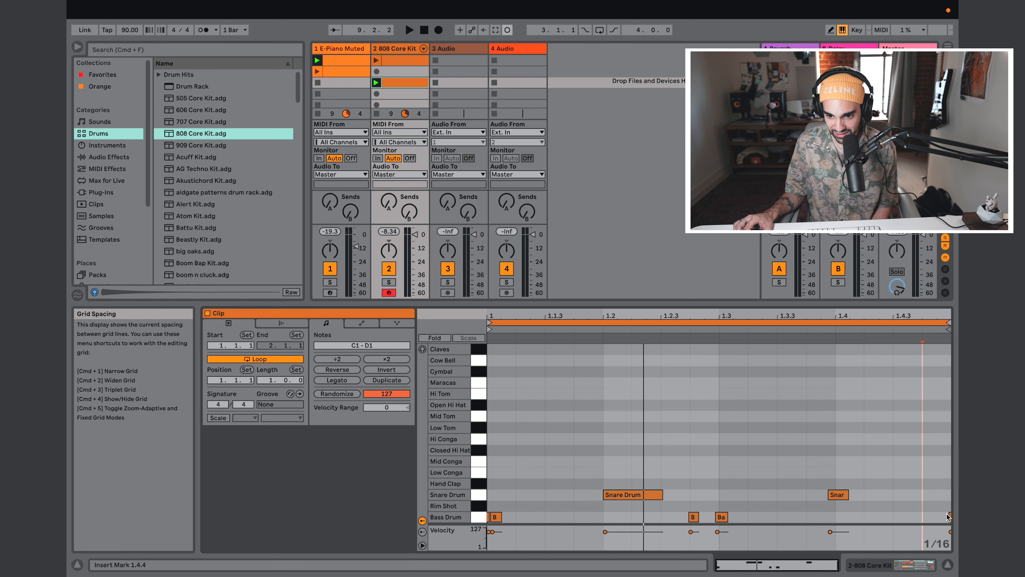
click(951, 519)
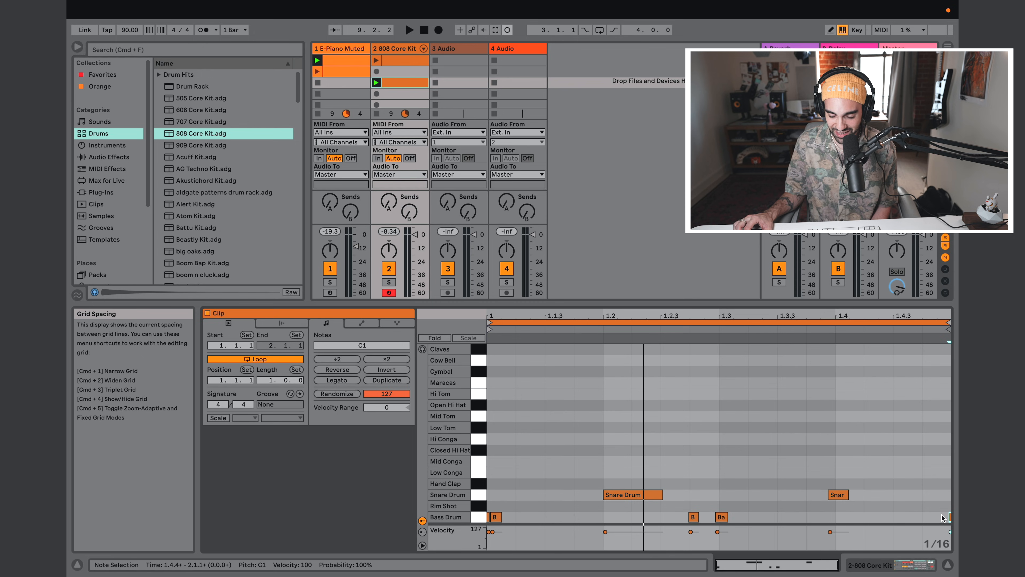
key(Delete)
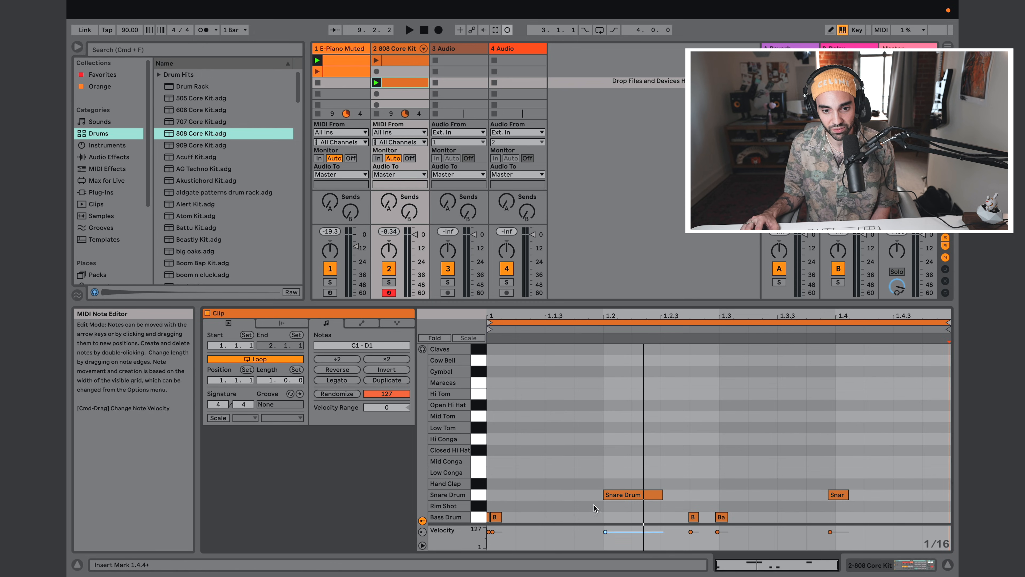
Step: Delete the doubled bass drum note just after 1.1.1 and briefly play the piano and drum clips together
double_click(496, 518)
key(space)
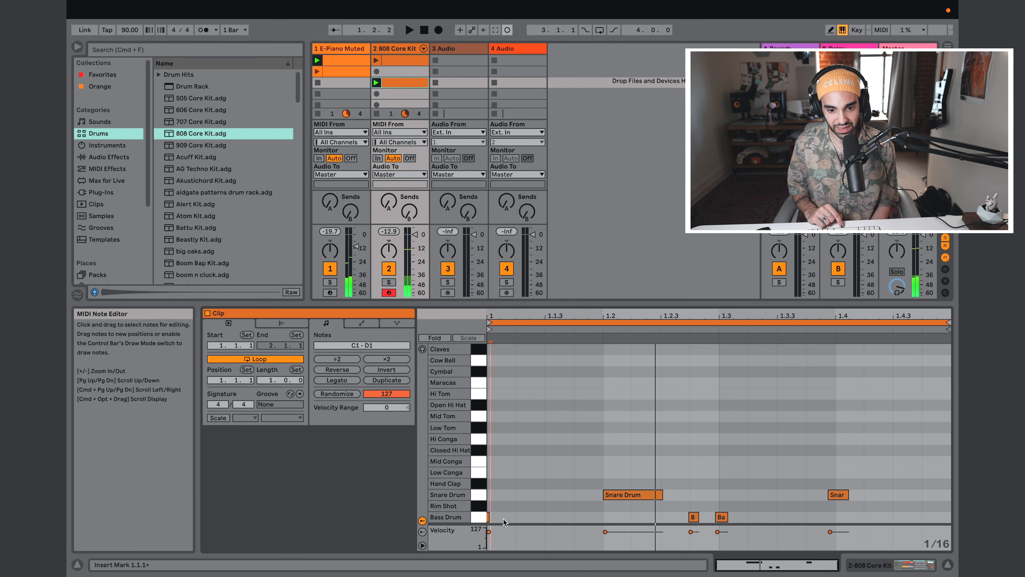
key(space)
key(space)
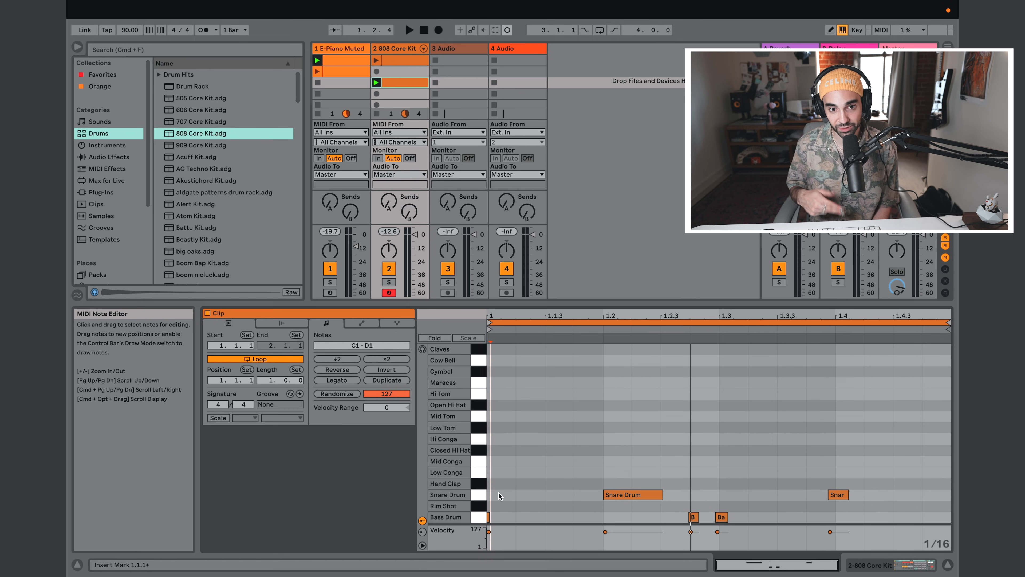
Step: Align the start of the first bass drum note in the drum clip to 1.1.1 and play the piano and drum clips together
key(space)
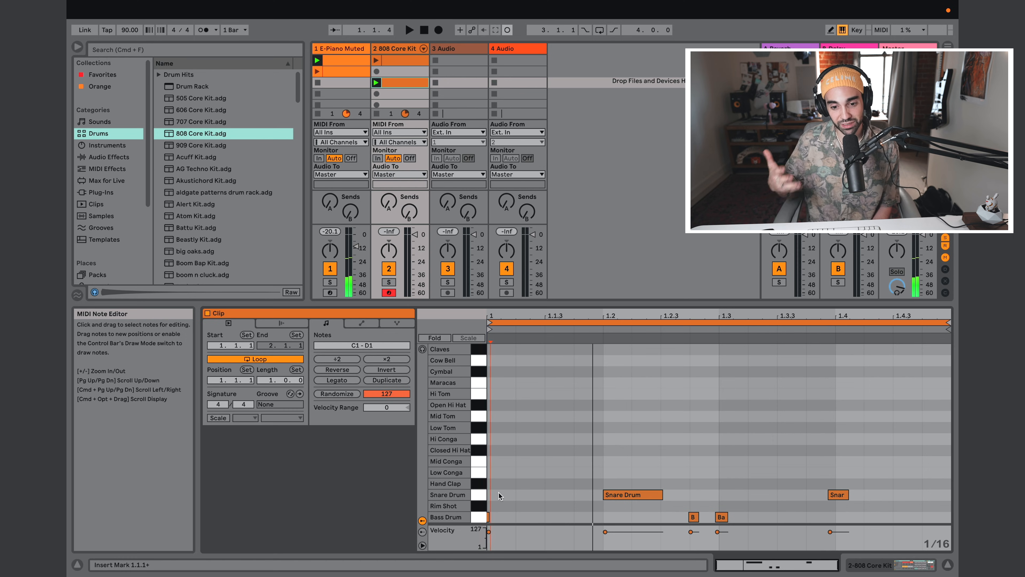
drag(499, 494, 487, 520)
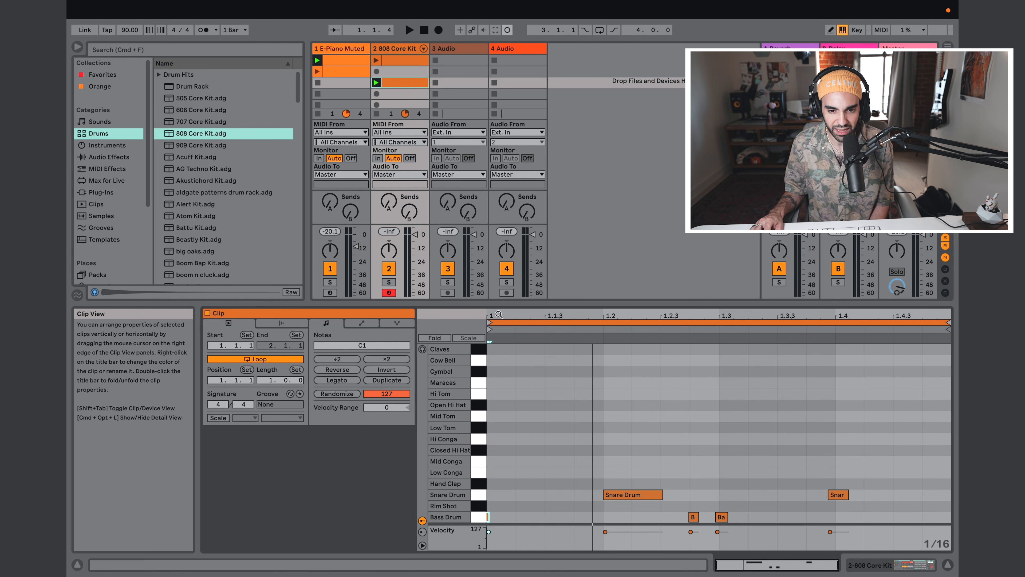
drag(491, 316, 490, 353)
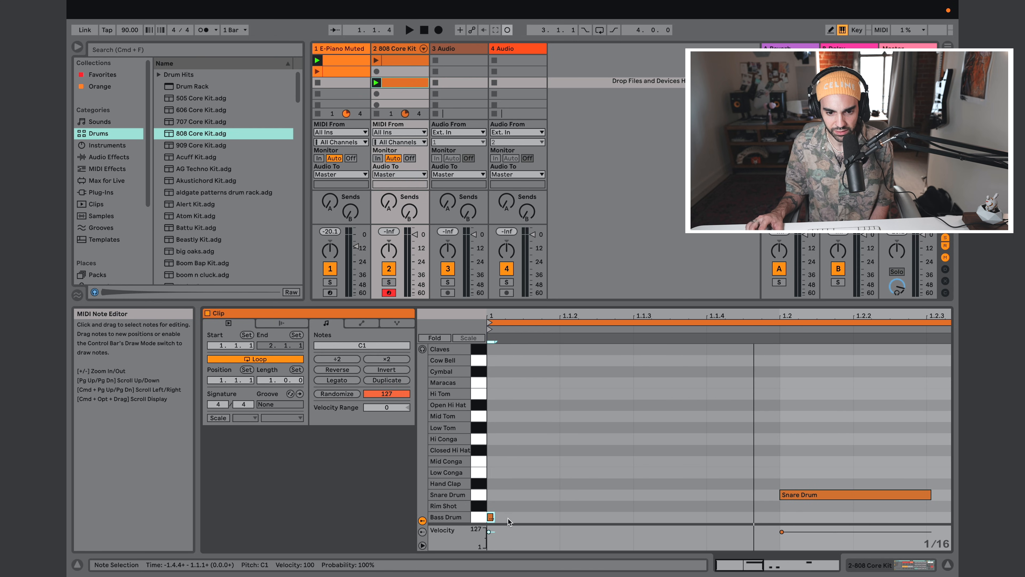
mouse_move(491, 517)
mouse_down()
mouse_move(502, 519)
mouse_move(491, 520)
mouse_up()
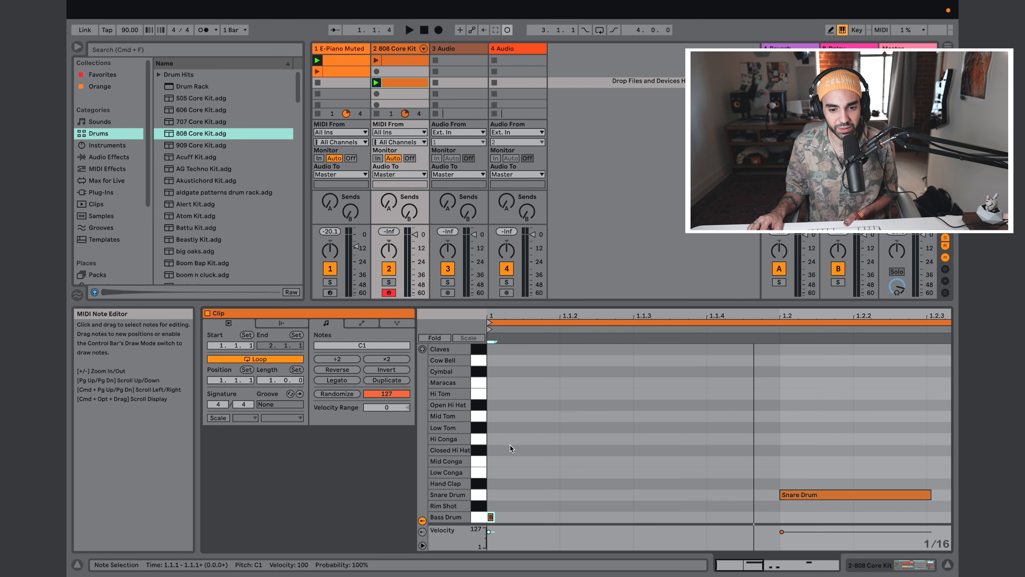
key(space)
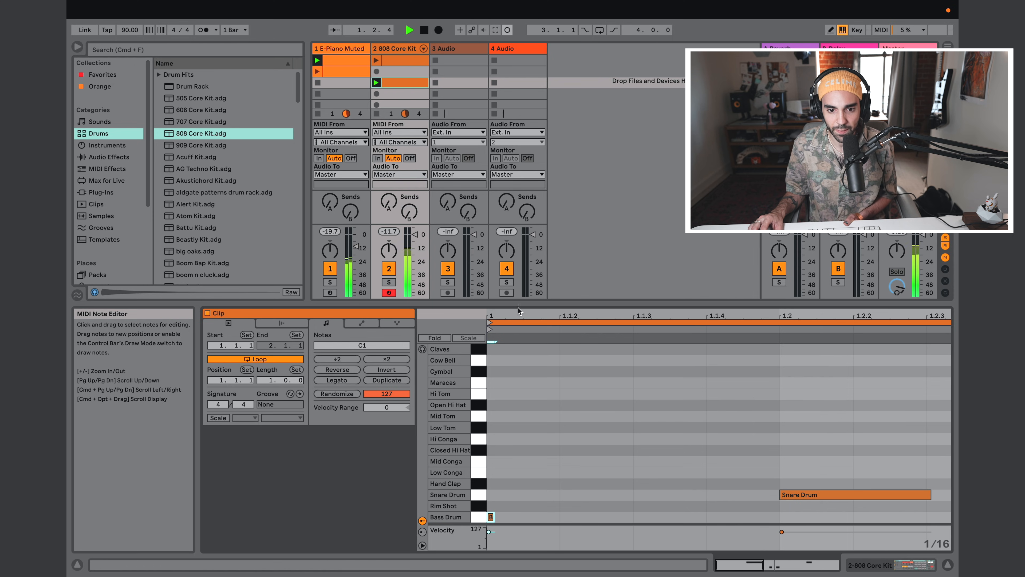
drag(498, 316, 498, 284)
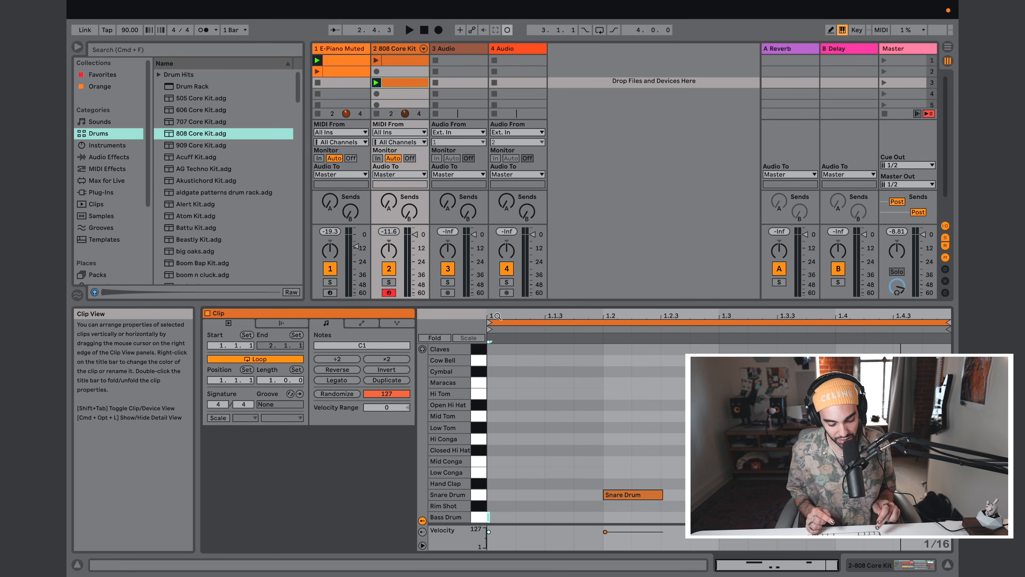
Step: Show the empty Arrangement View briefly and return to the Session View with the piano and drum clips
key(Tab)
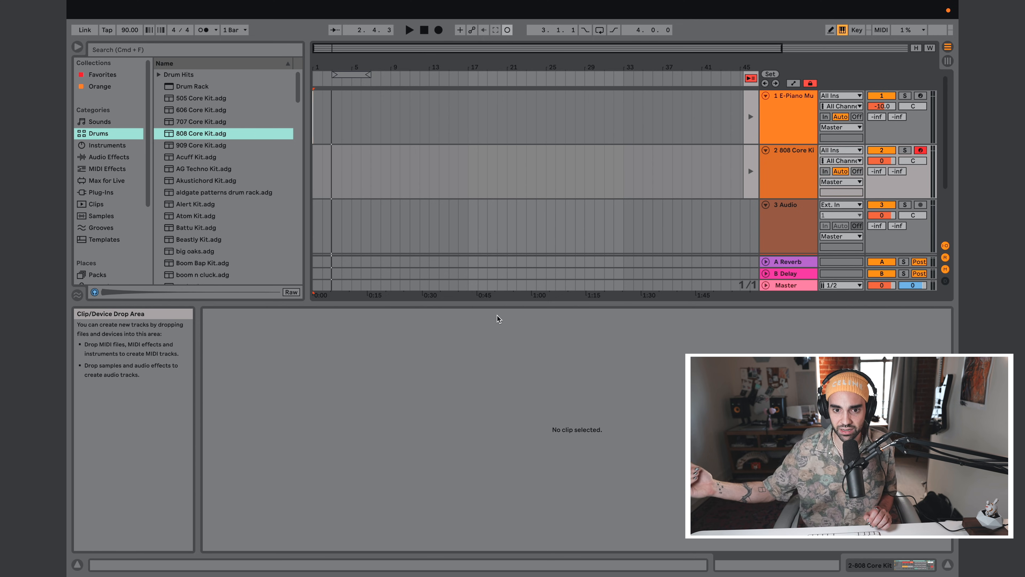
key(Tab)
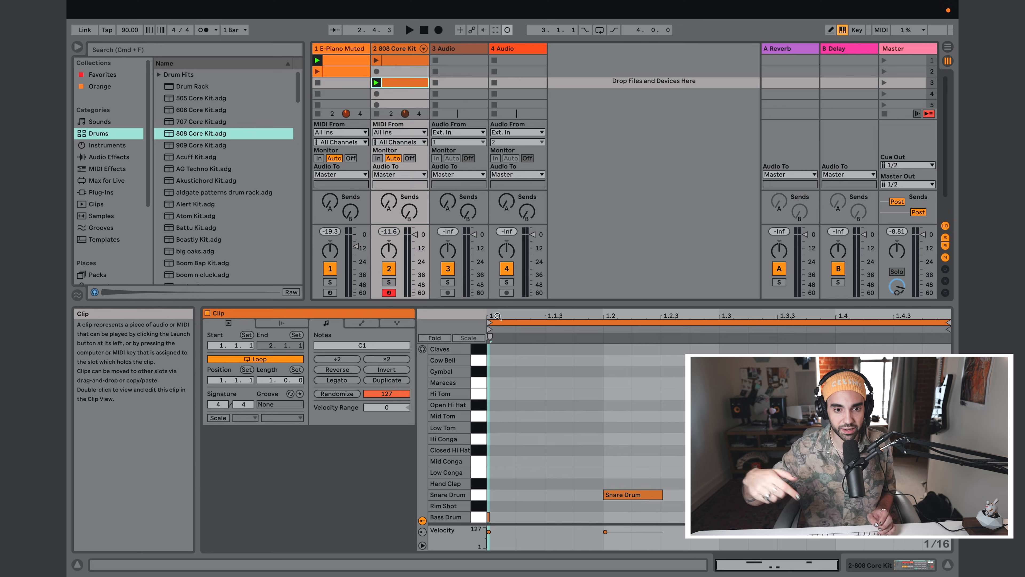
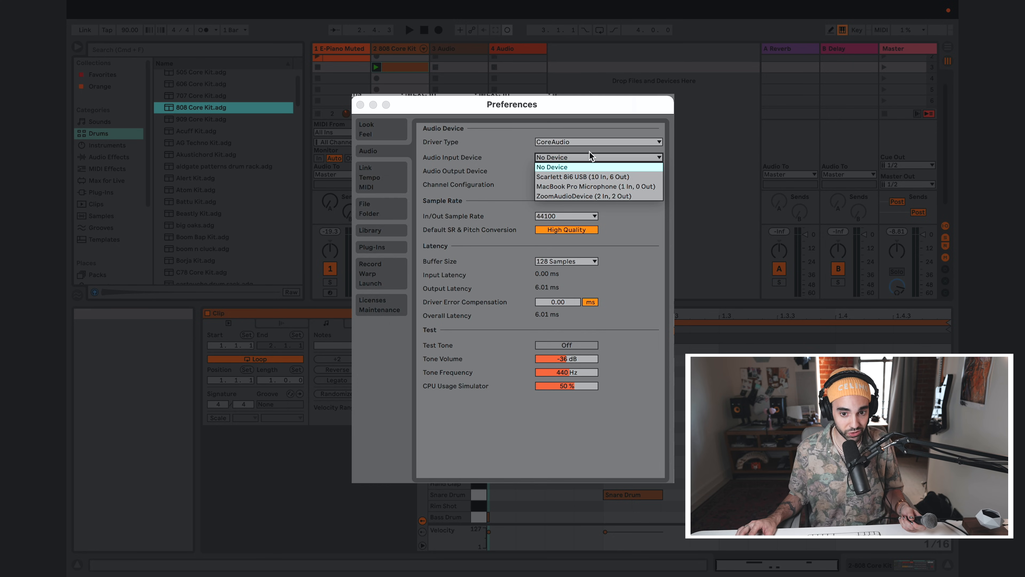
Step: Set the audio input device to Scarlett 8i6 USB (10 In, 6 Out) and close the preferences
click(584, 176)
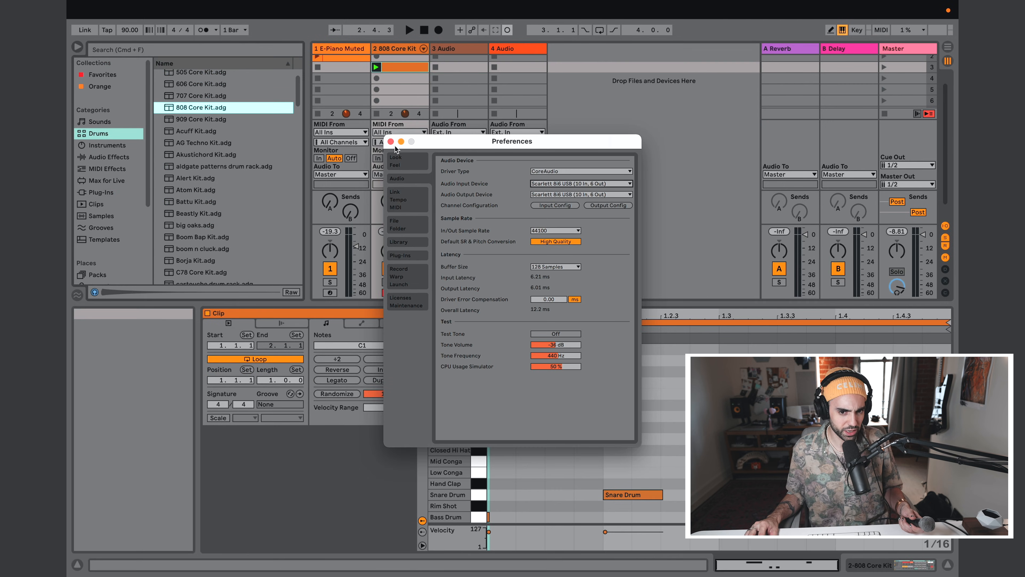
click(390, 141)
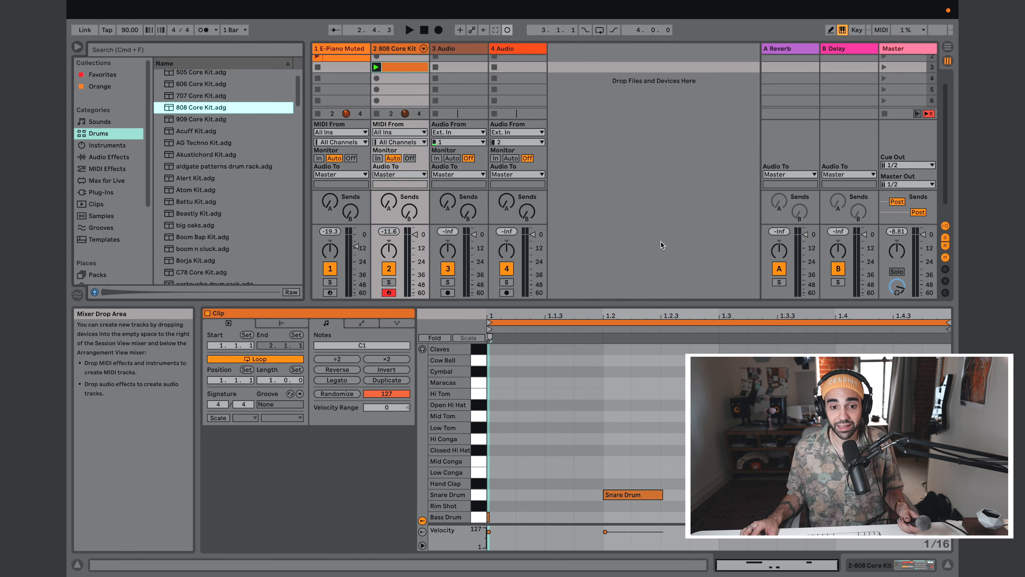
Step: Toggle the mixer's In/Out section off and back on
click(945, 228)
click(945, 226)
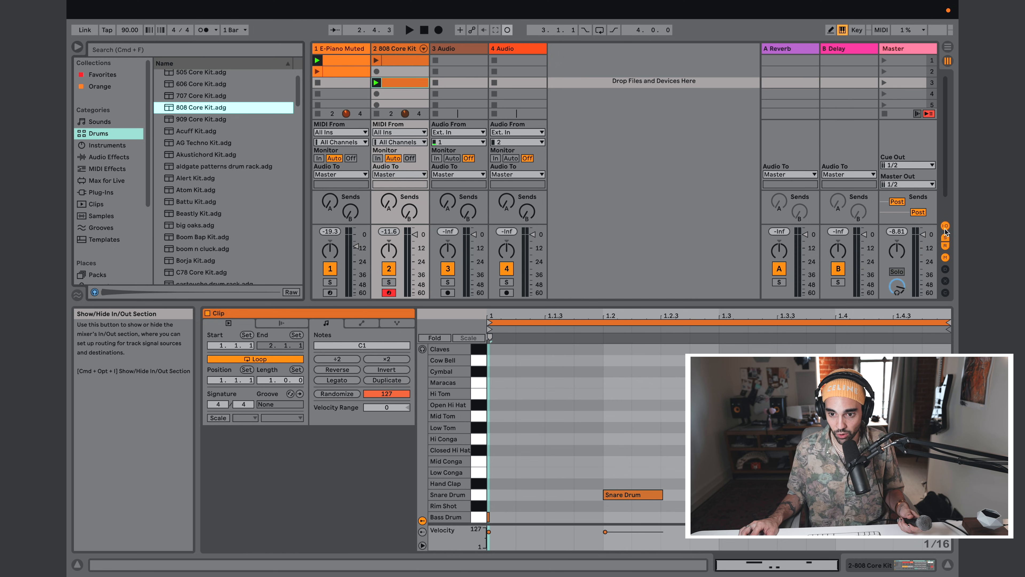
click(945, 227)
click(945, 228)
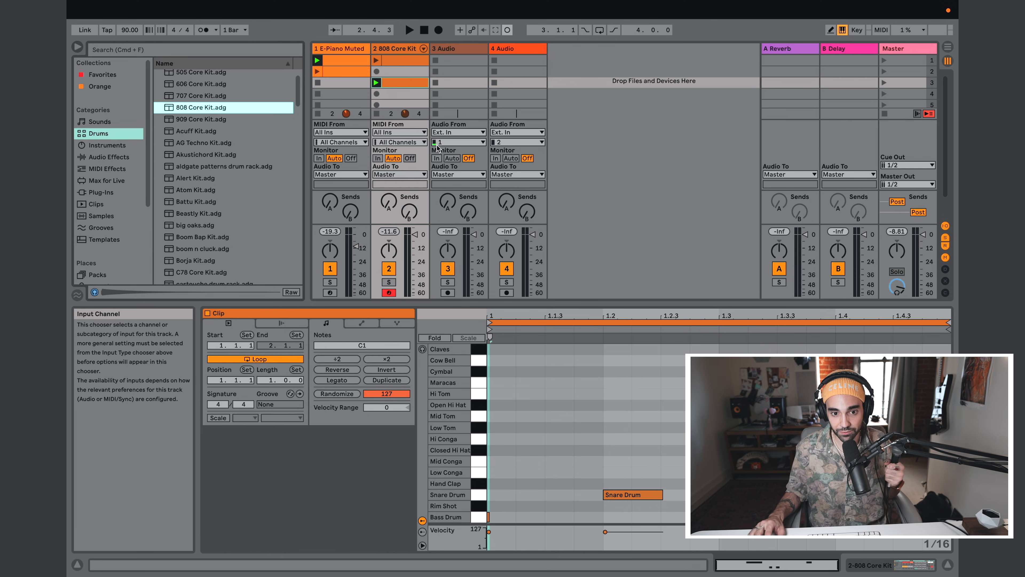
Step: Check the input channel choices of the 3 Audio track and set the 4 Audio track's input channel to 1
click(441, 143)
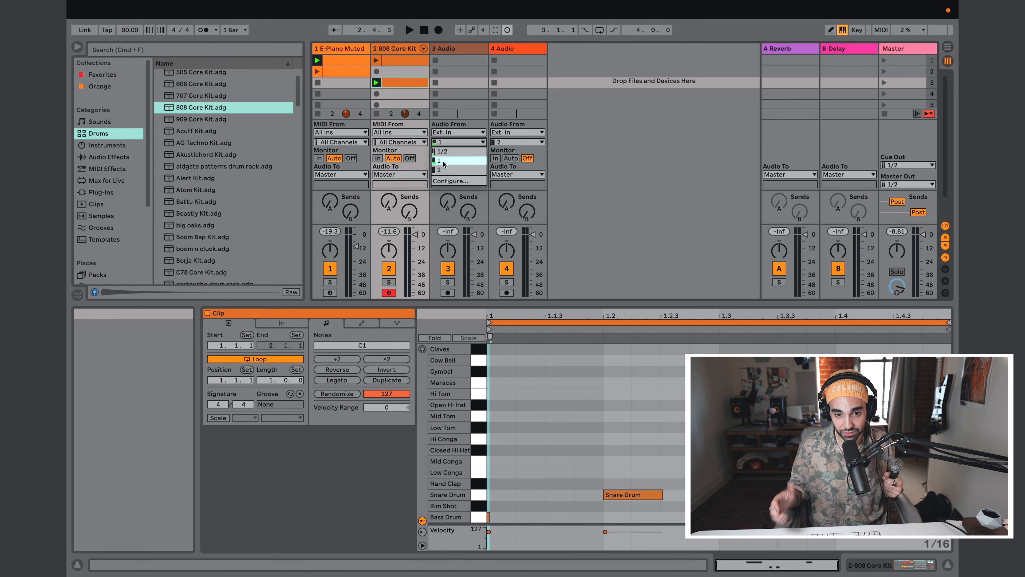
click(444, 144)
click(506, 49)
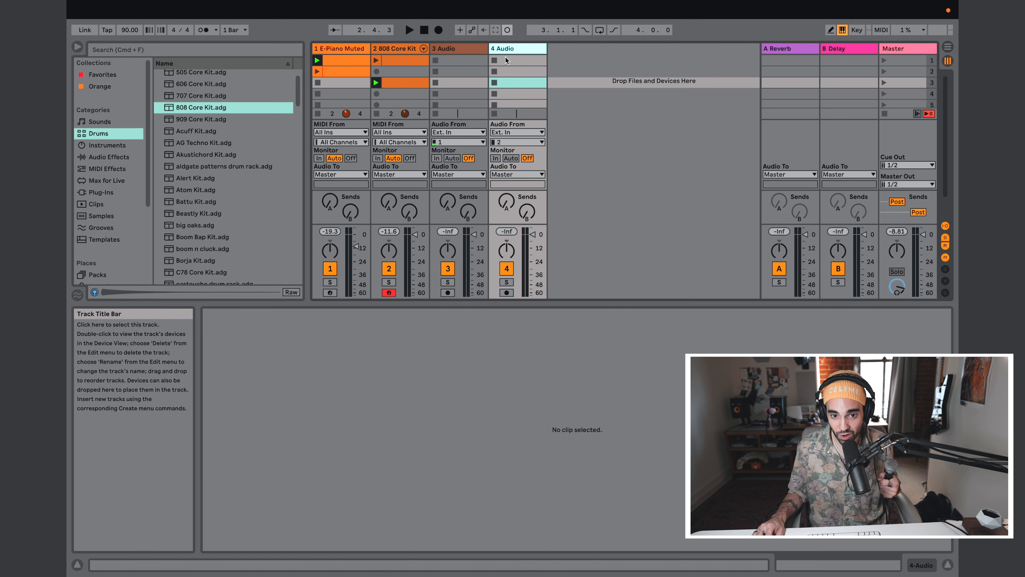
click(501, 143)
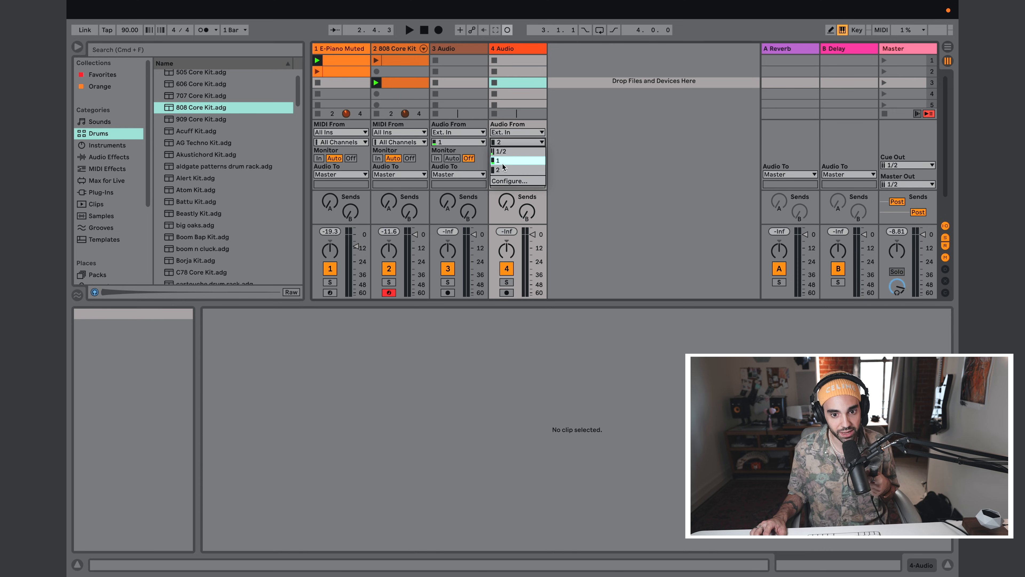
click(503, 160)
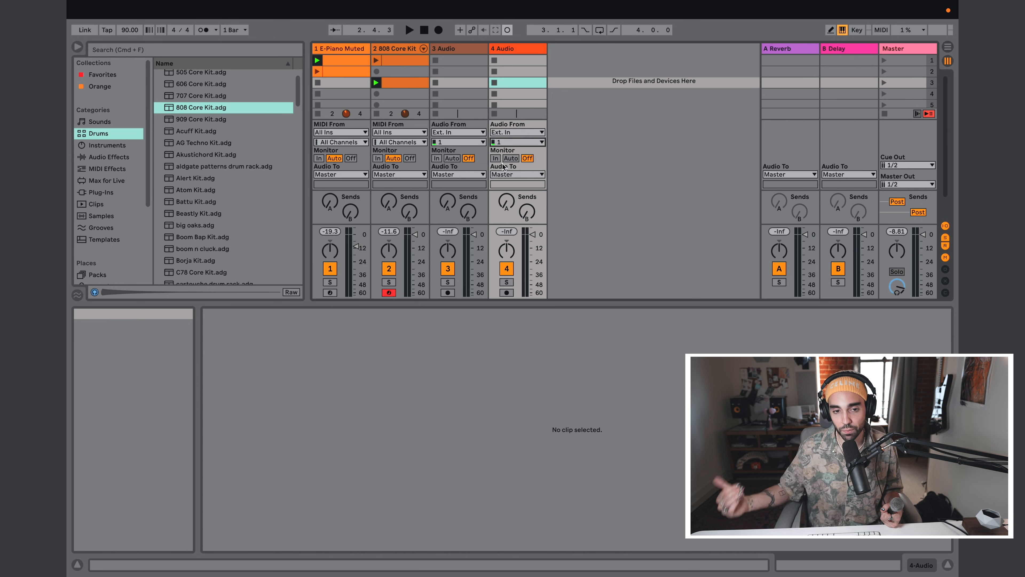
scroll(399, 79, down, 3)
scroll(399, 79, up, 3)
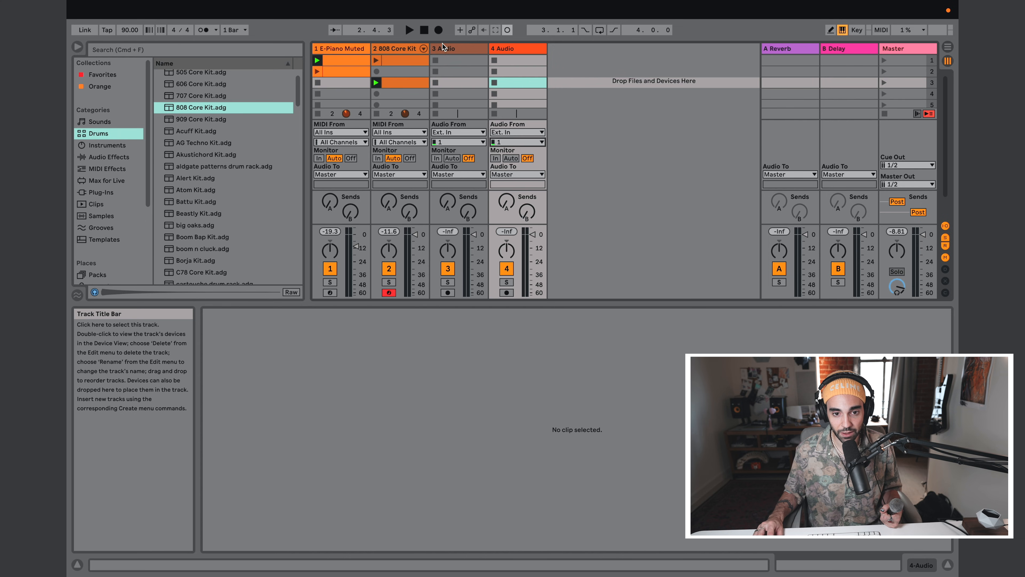
key(Left)
click(387, 50)
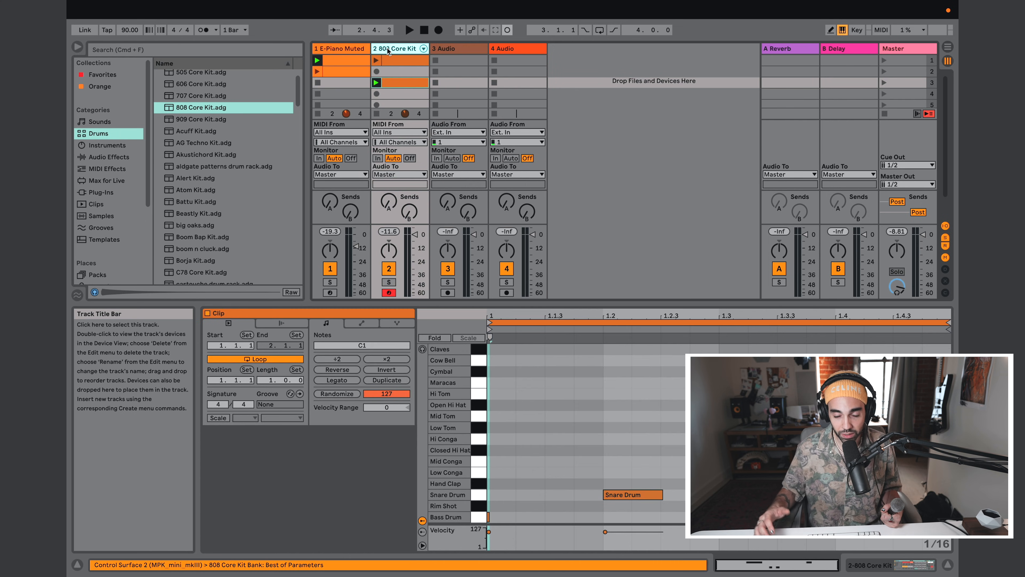
Step: Arm the 3 Audio track for recording and set its monitoring to Auto
click(452, 50)
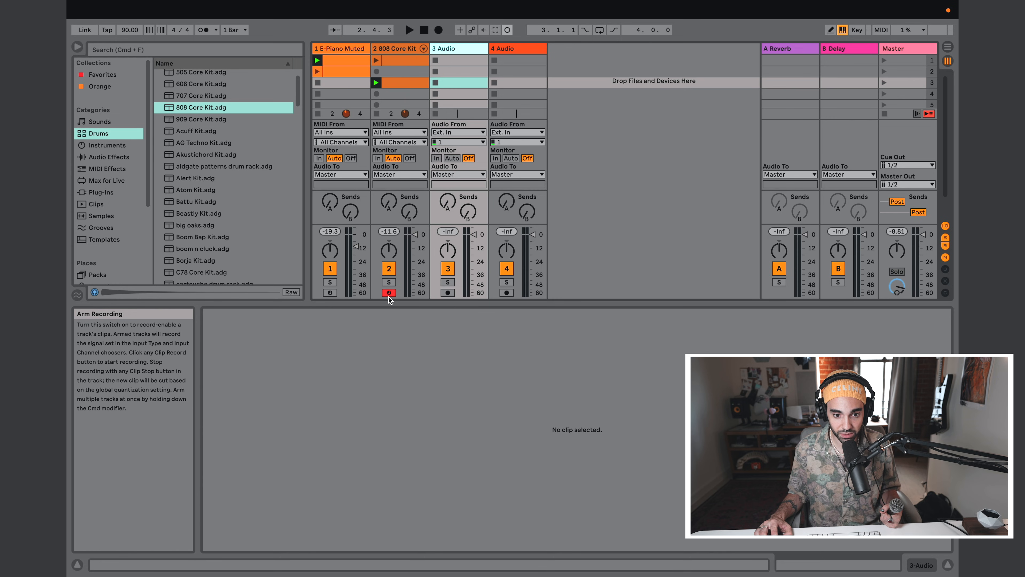
click(448, 293)
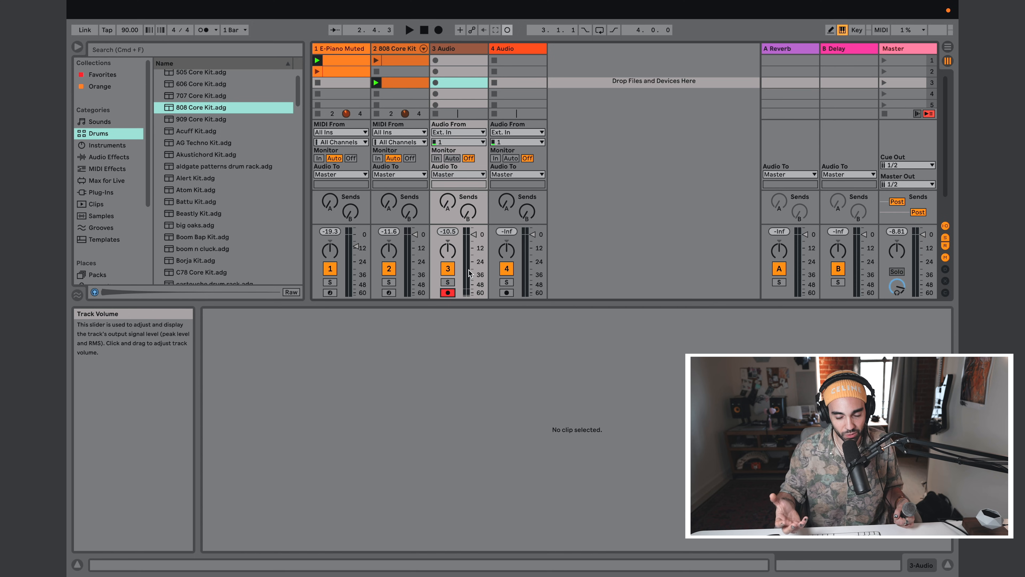
click(466, 61)
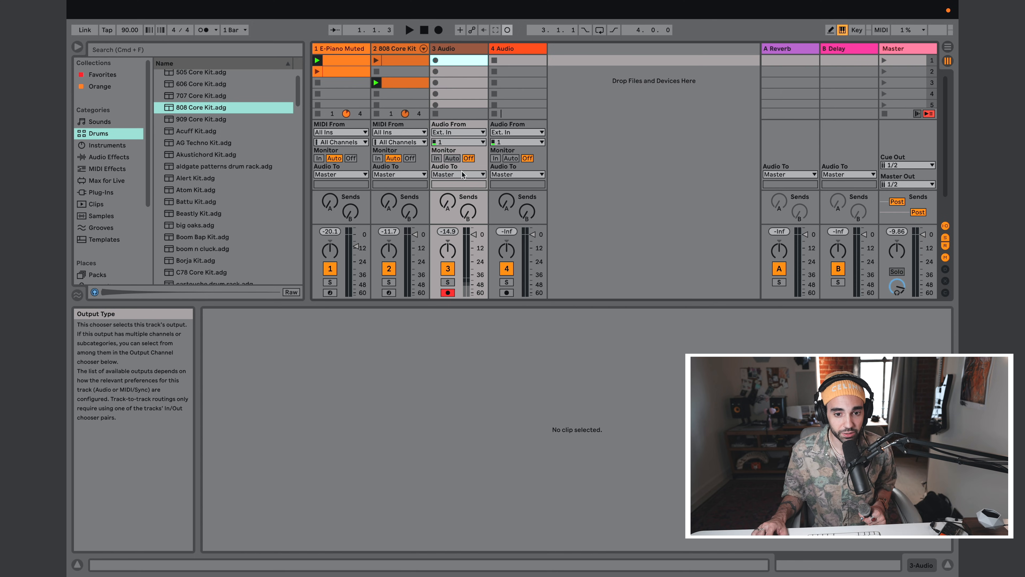
click(452, 158)
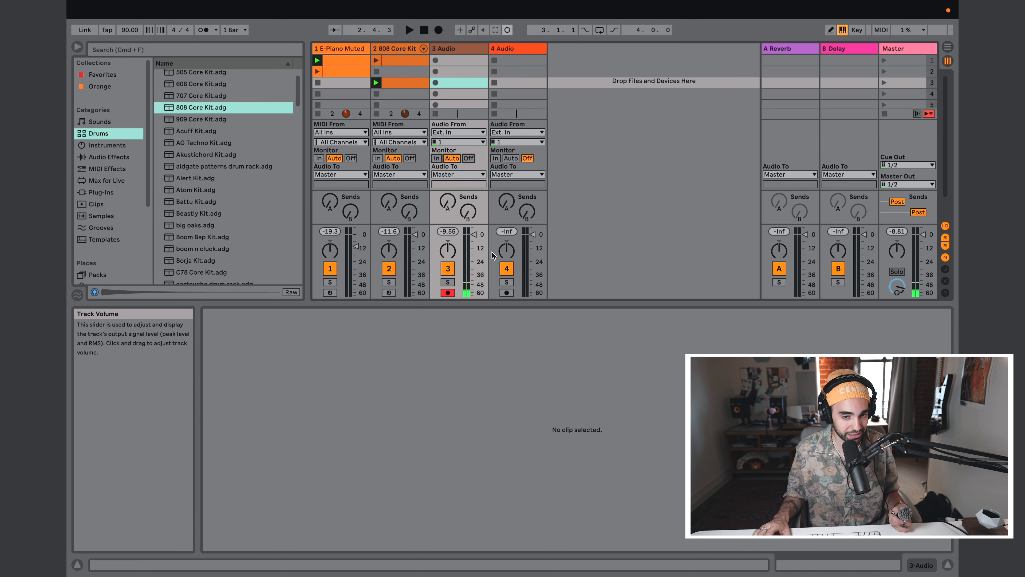
click(448, 62)
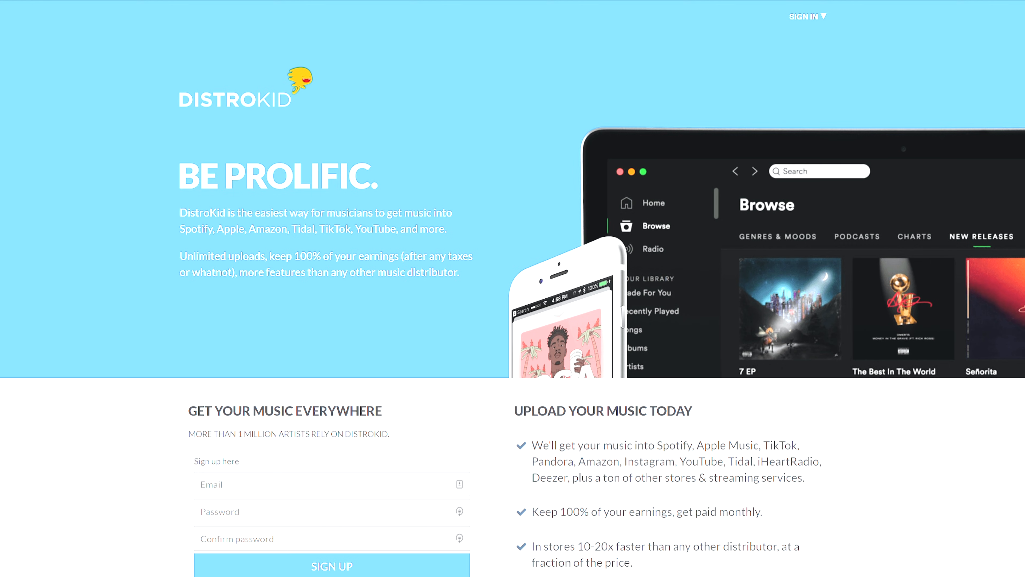
scroll(512, 288, down, 6)
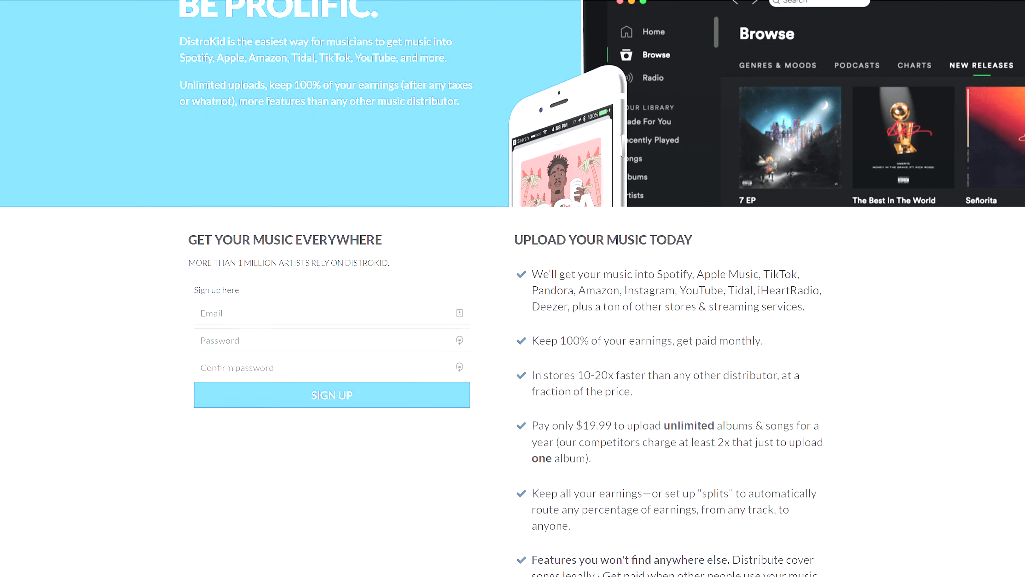
scroll(513, 288, down, 2)
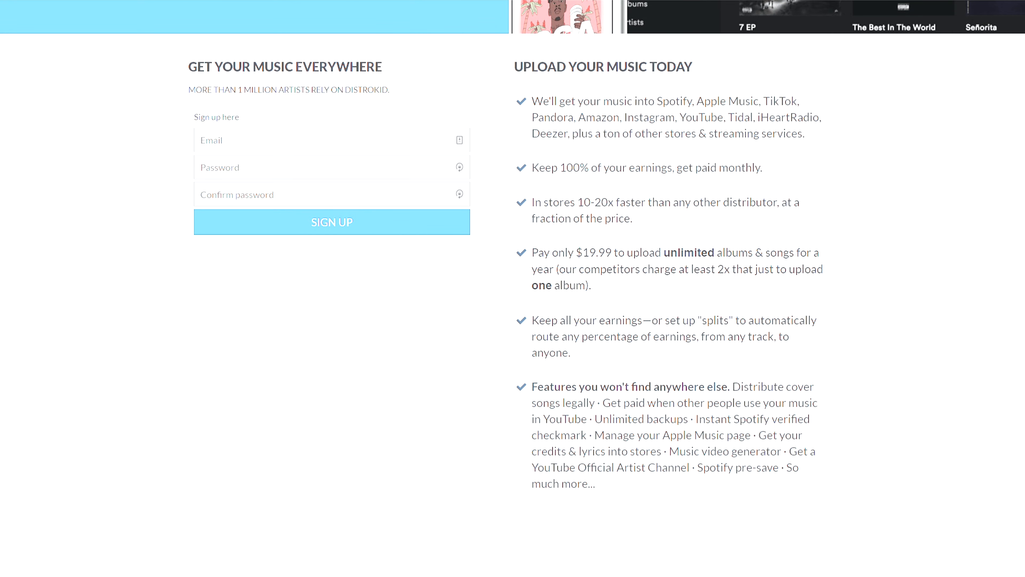
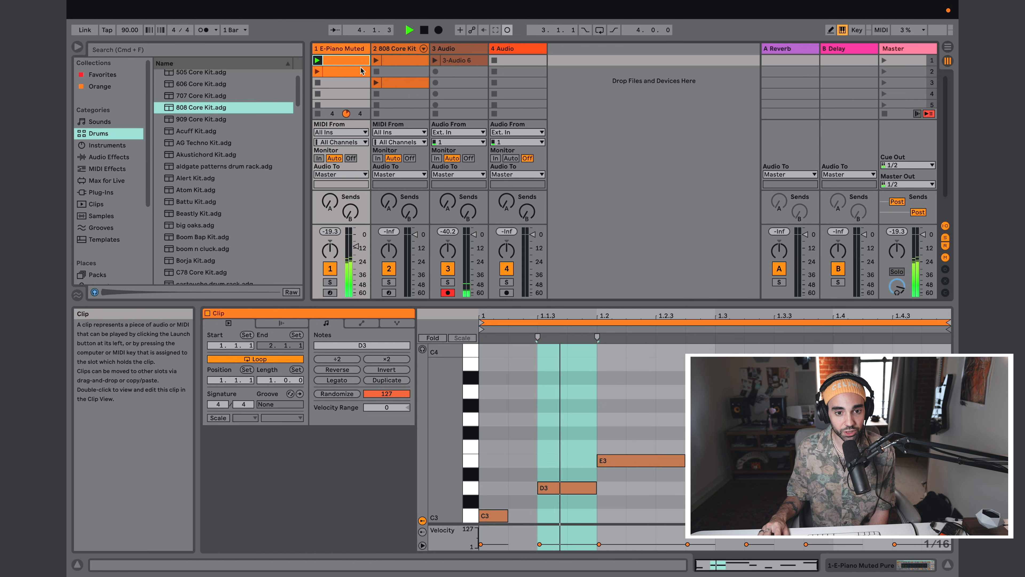
Step: Launch the first 808 Core Kit clip to hear it alongside the piano clip, then stop playback and deactivate the launched clips
click(380, 62)
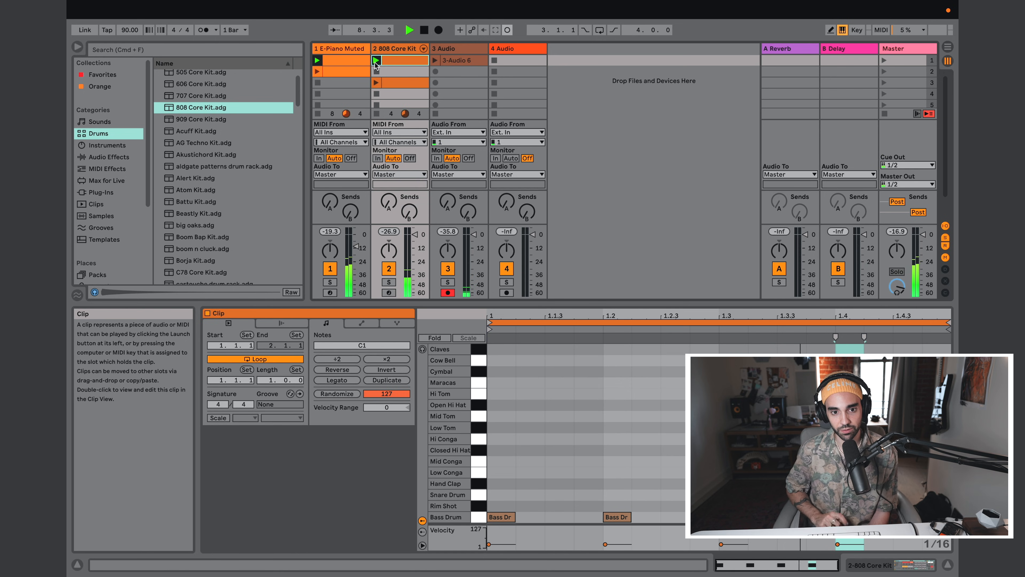
key(space)
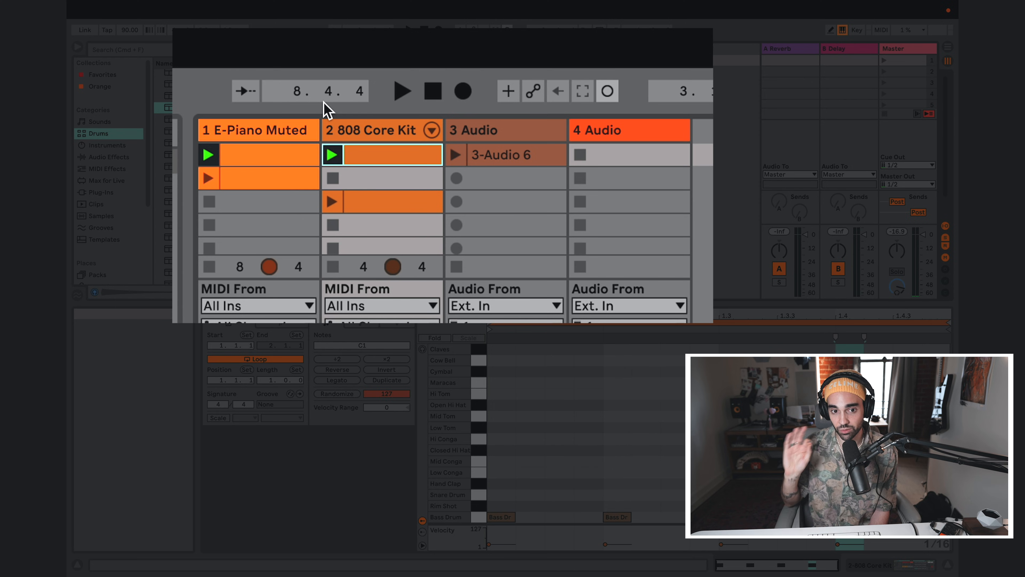
key(space)
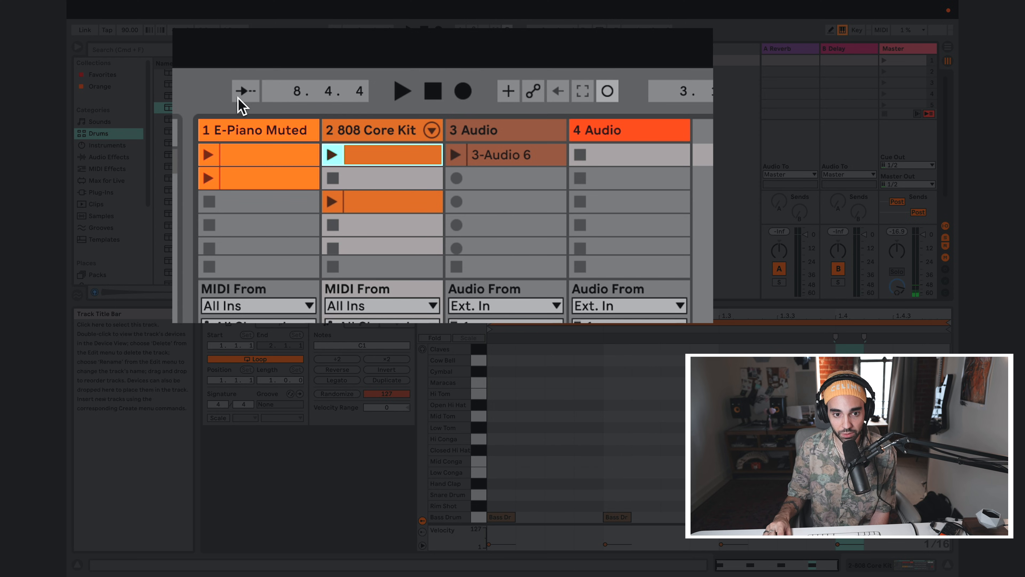
Step: Launch the first E-Piano Muted clip, the 808 Core Kit clip in scene 3 and the 3-Audio 6 clip so they play together
click(208, 156)
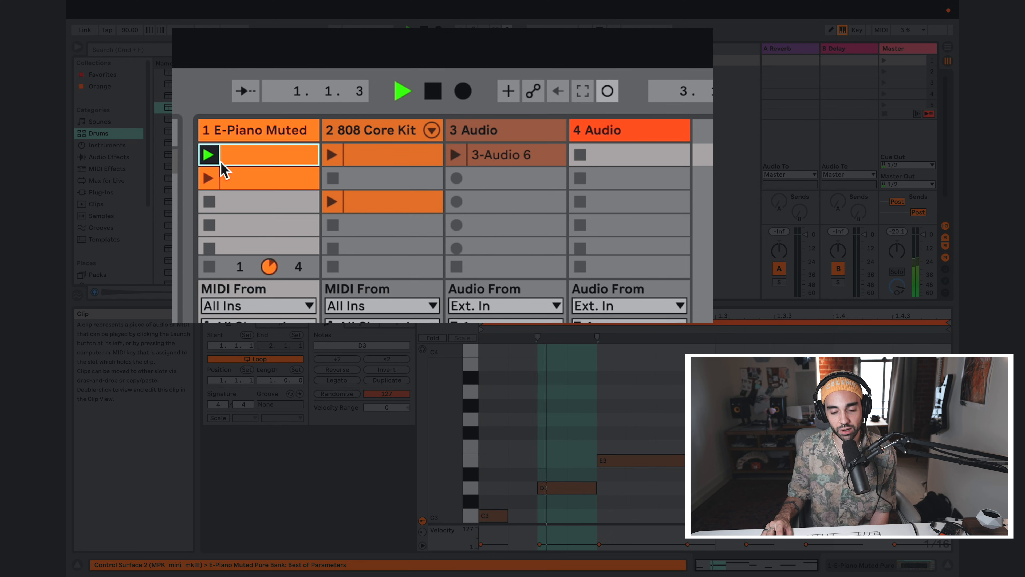
click(332, 201)
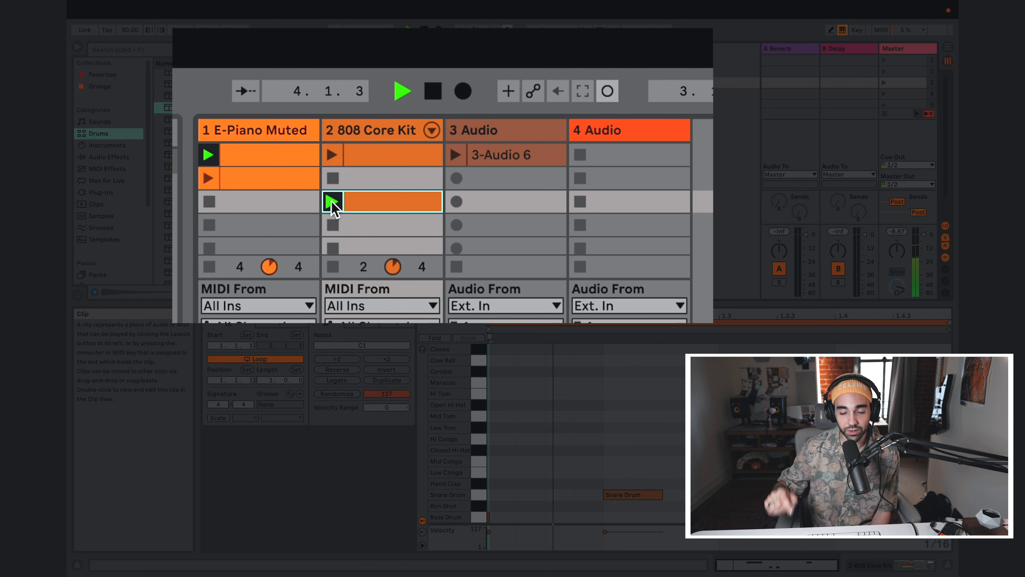
click(455, 155)
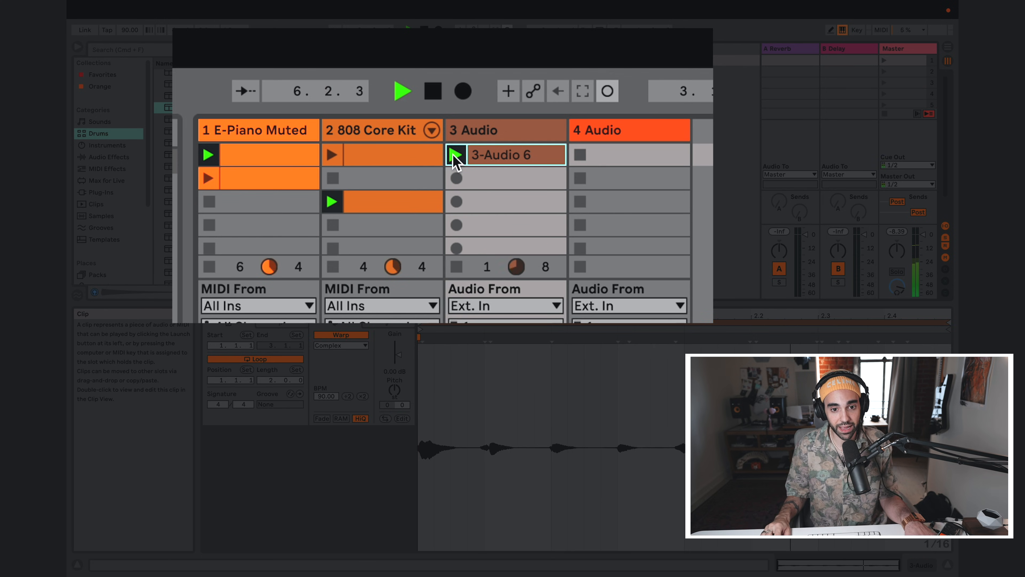
Step: Record a new audio clip into the second slot of the 3 Audio track, loop it and stop playback
click(457, 178)
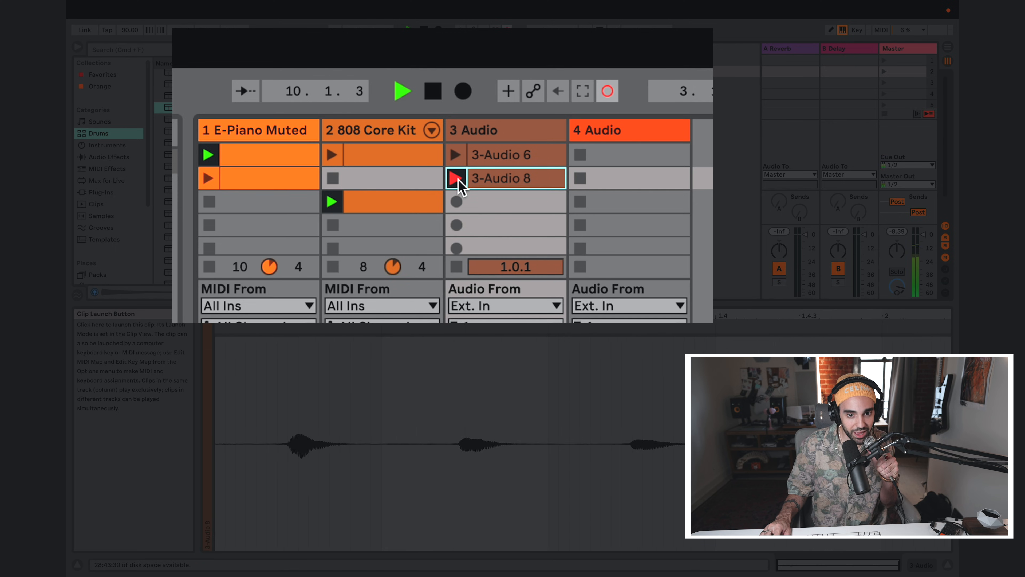
click(457, 178)
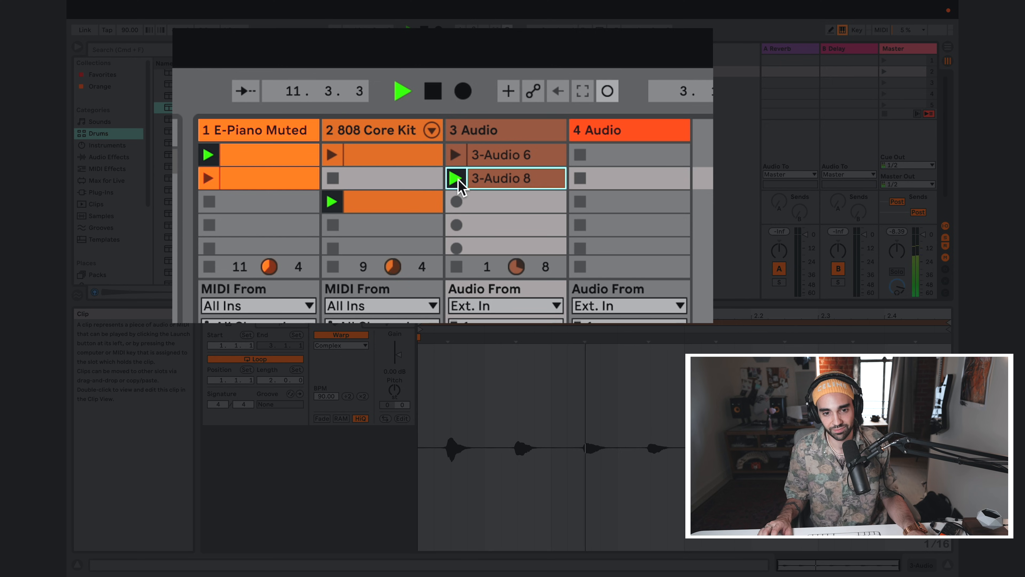
key(space)
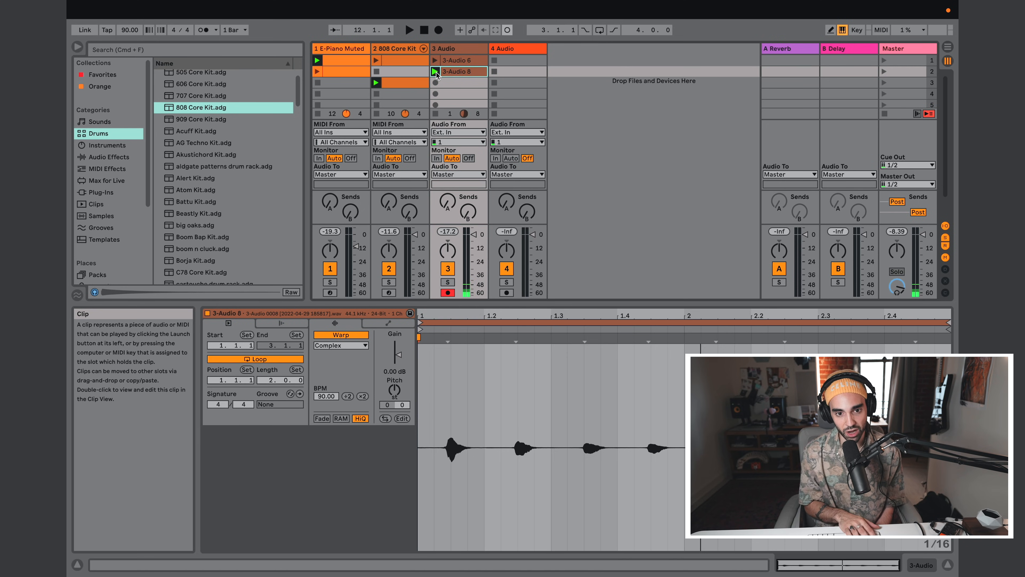
Step: Enlarge the Session View's clip and mixer area and arm the 808 Core Kit track for recording
key(Tab)
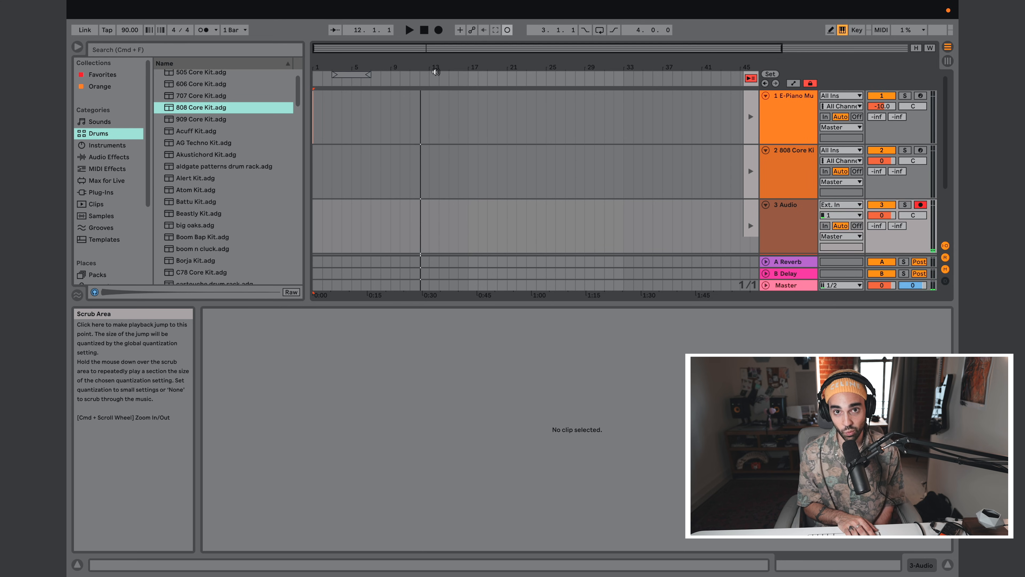
key(Tab)
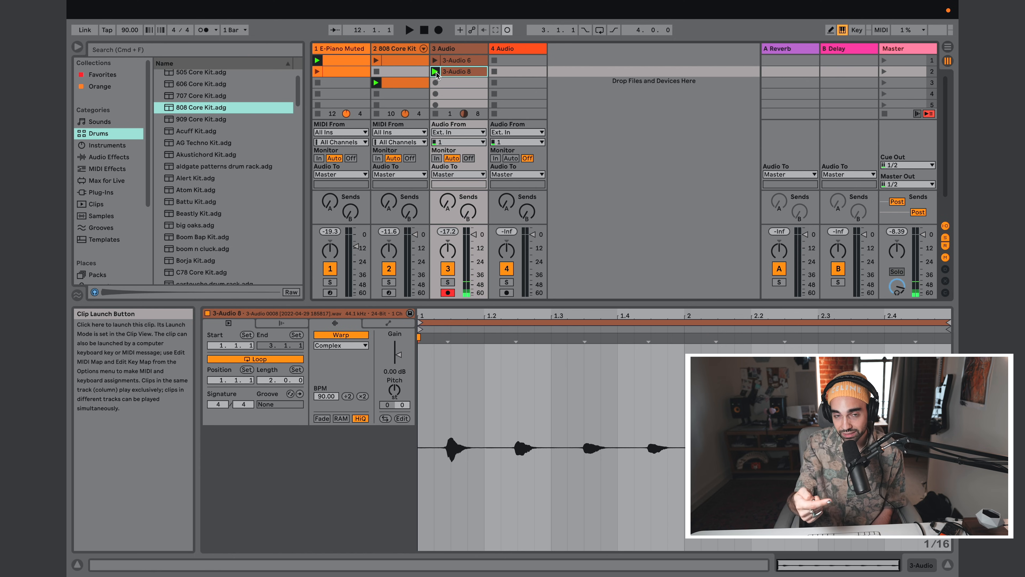
drag(504, 304, 504, 358)
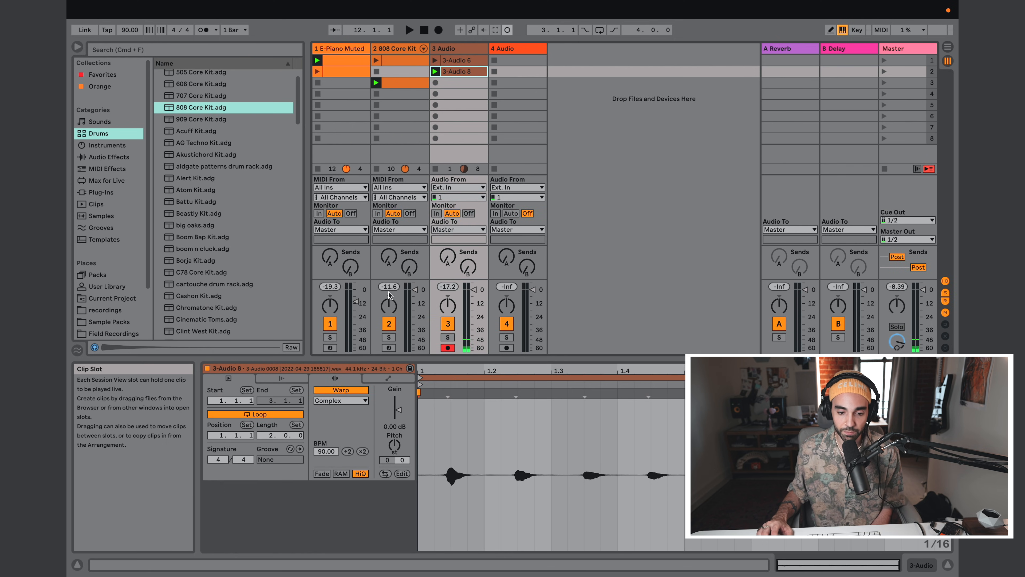
click(389, 348)
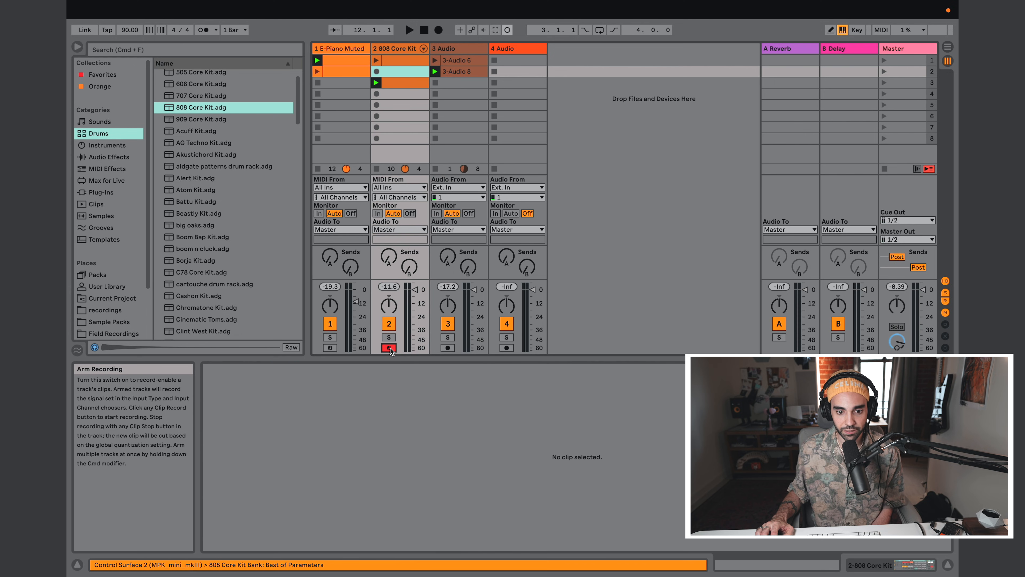
double_click(397, 74)
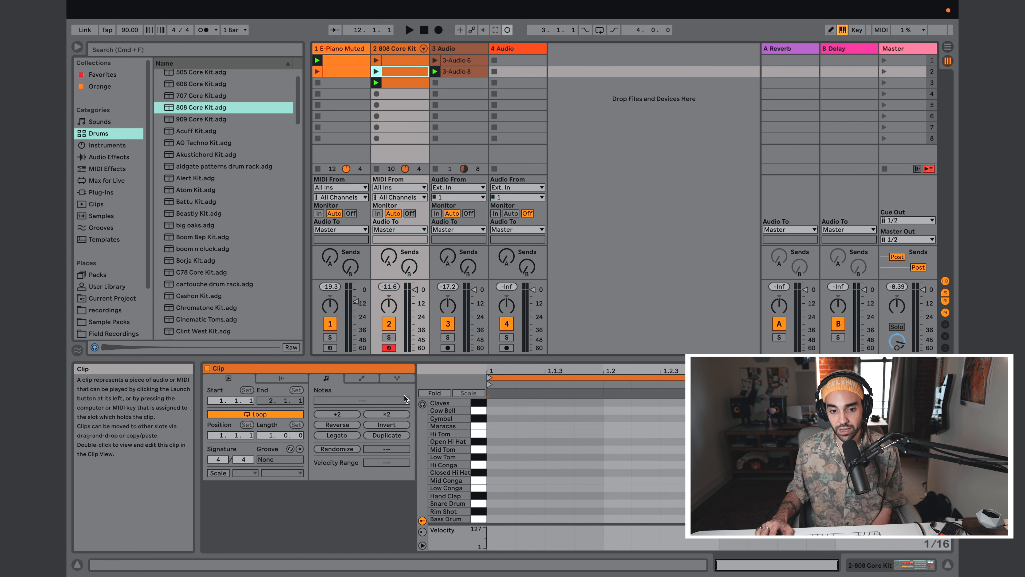
click(402, 436)
click(403, 74)
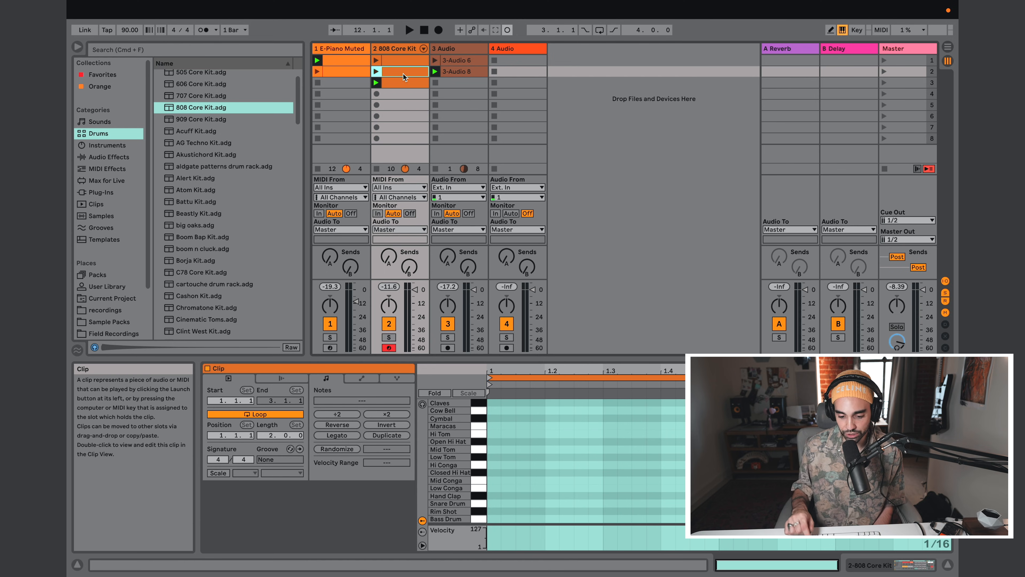
key(Delete)
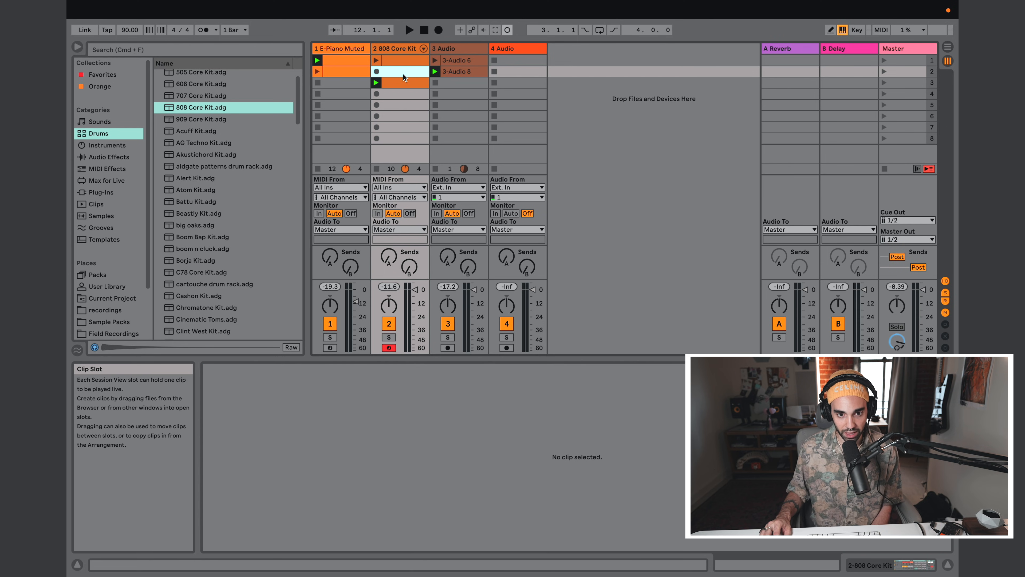
Step: Record a one-bar bass and snare drum clip into the fourth 808 Core Kit slot, and deactivate the 3 Audio track's clip
click(396, 94)
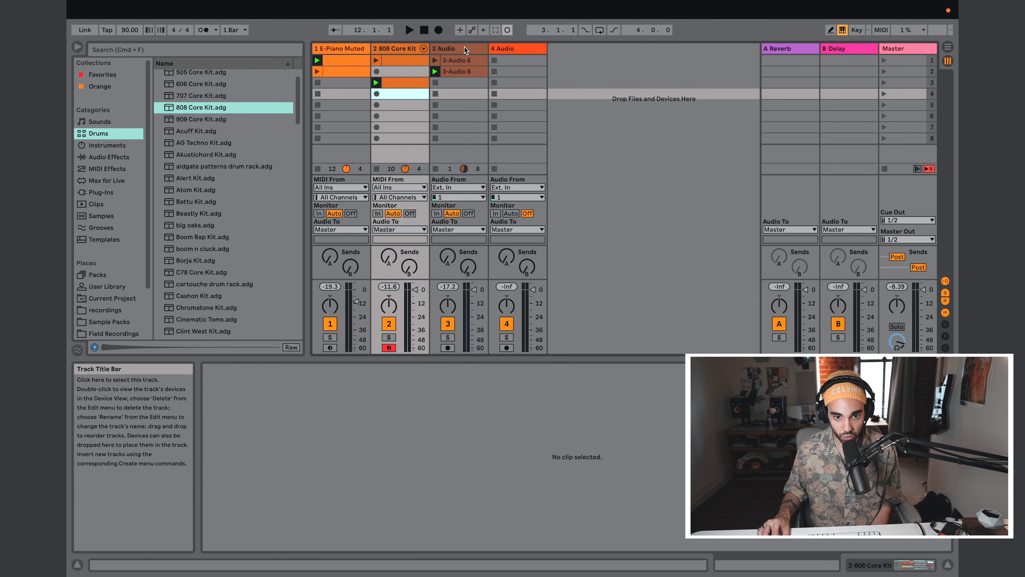
click(377, 93)
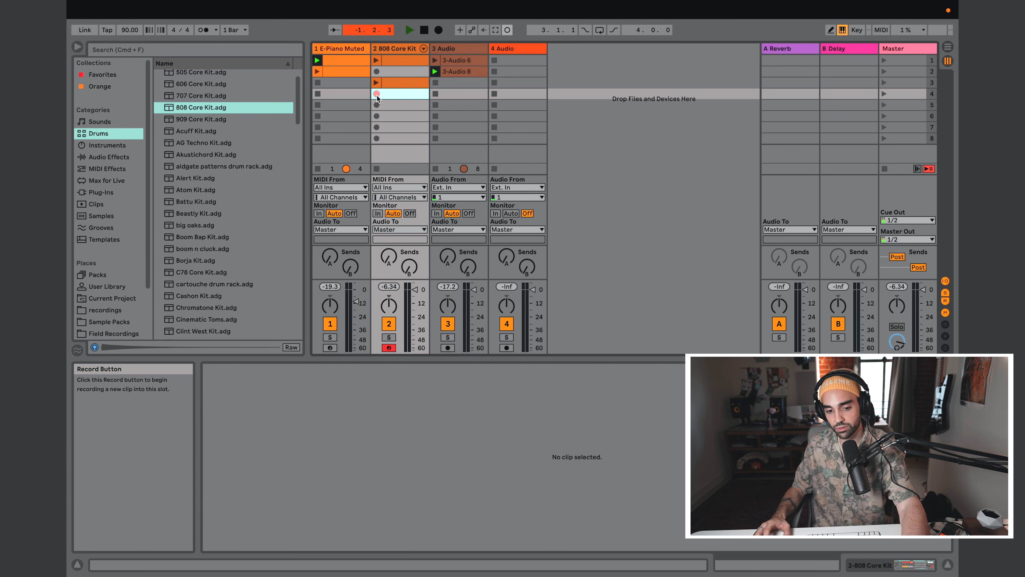
key(a)
key(s)
key(a)
key(a)
click(377, 94)
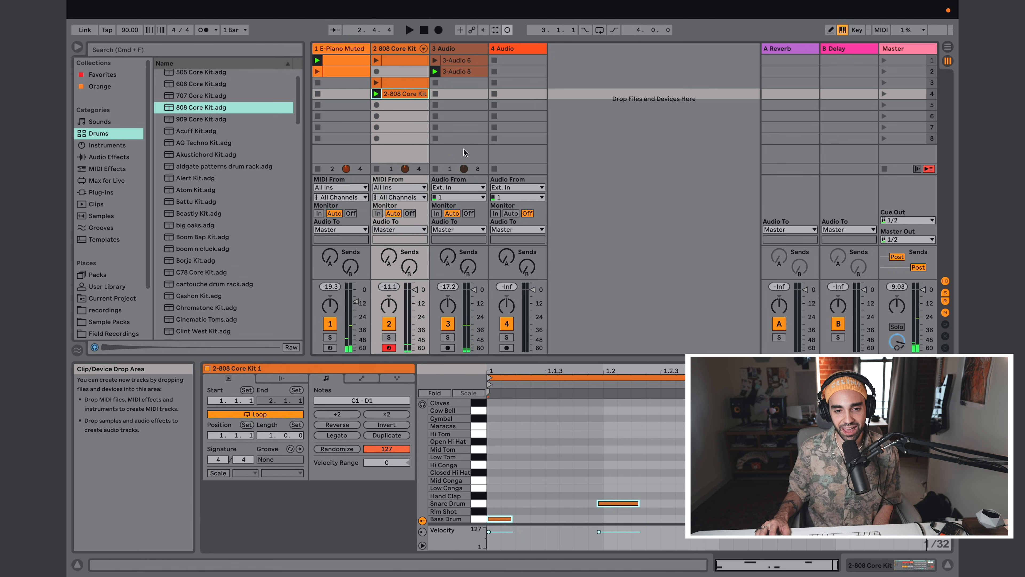
click(435, 82)
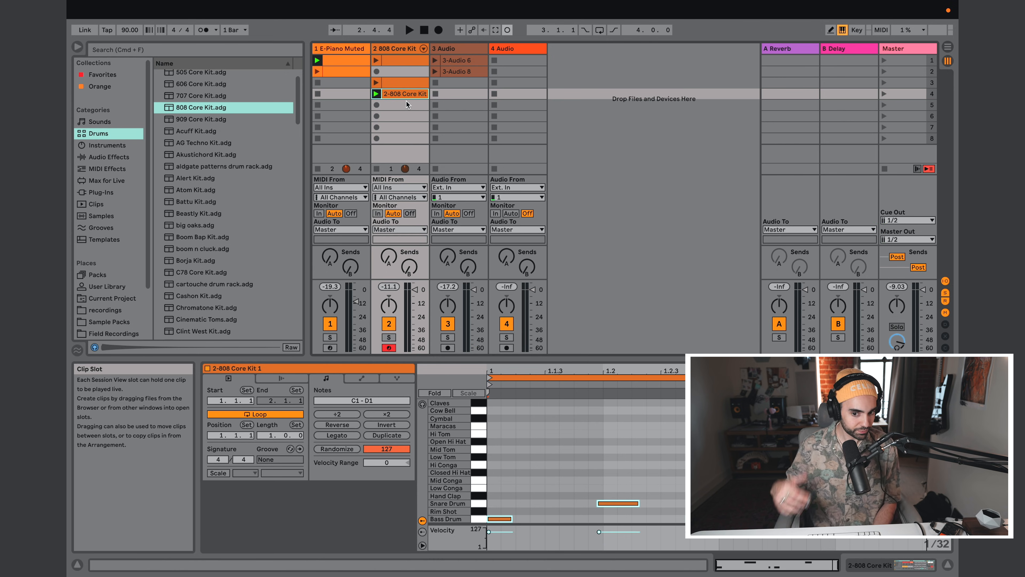
click(399, 94)
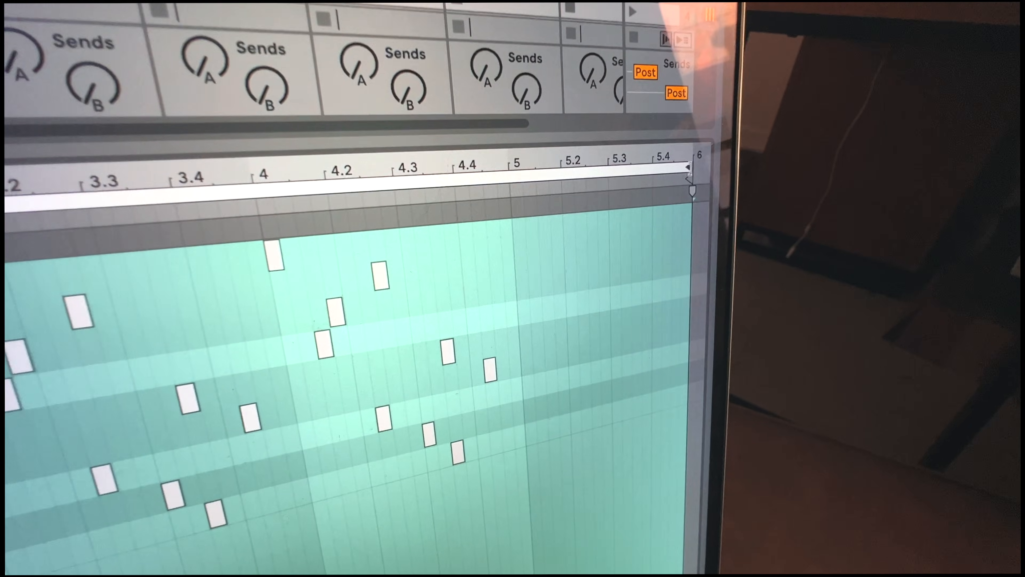
Step: Try different lengths for the clip on the 17 MIDI track by moving its loop end, including to bar 5
mouse_move(690, 176)
mouse_down()
mouse_move(604, 210)
mouse_move(620, 218)
mouse_up()
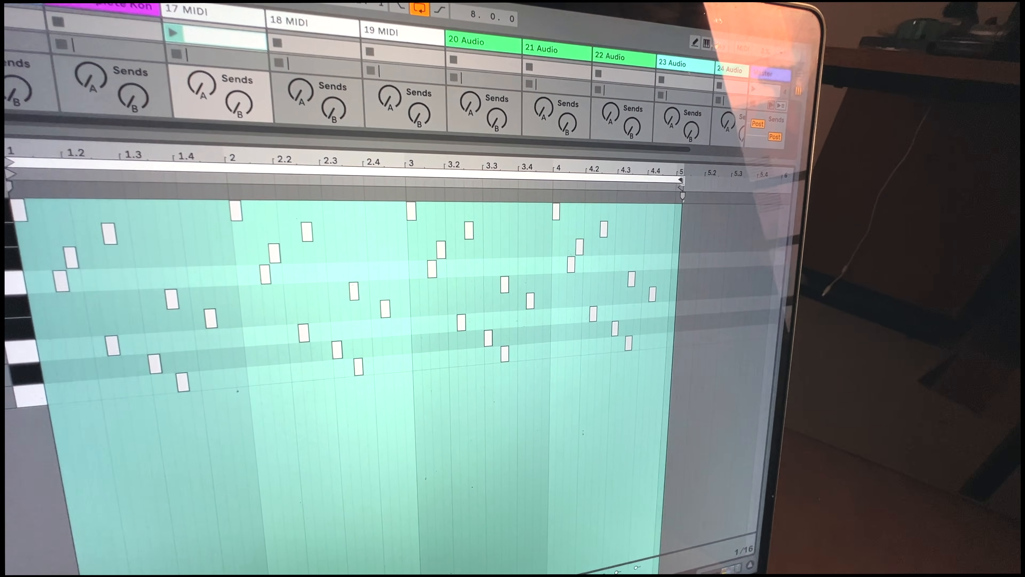
drag(672, 187, 410, 180)
drag(497, 183, 741, 189)
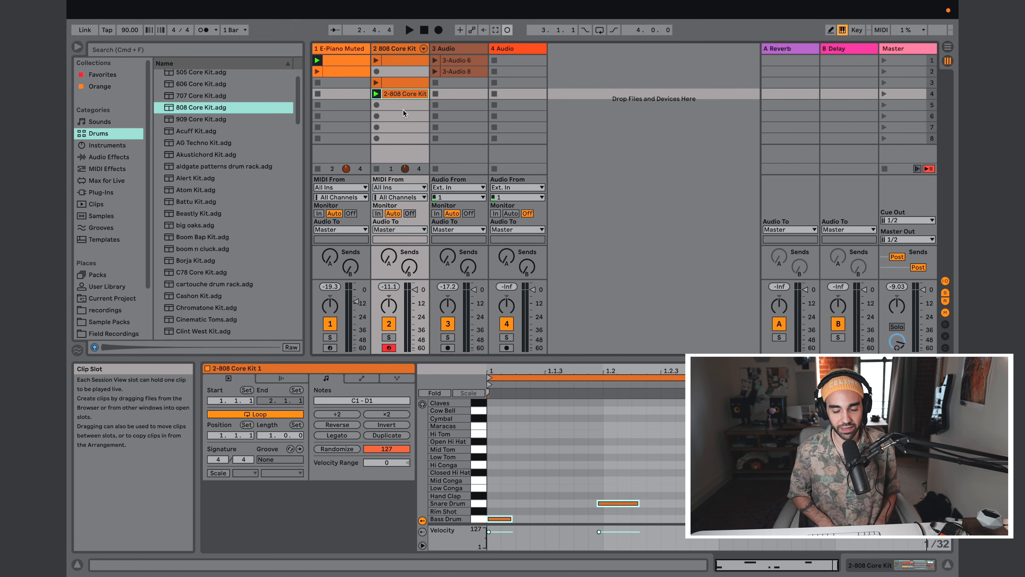
Step: In the Arrangement View, switch playback back to the arrangement and place the insert marker at 1.1.1 on the 808 Core Kit track
key(Tab)
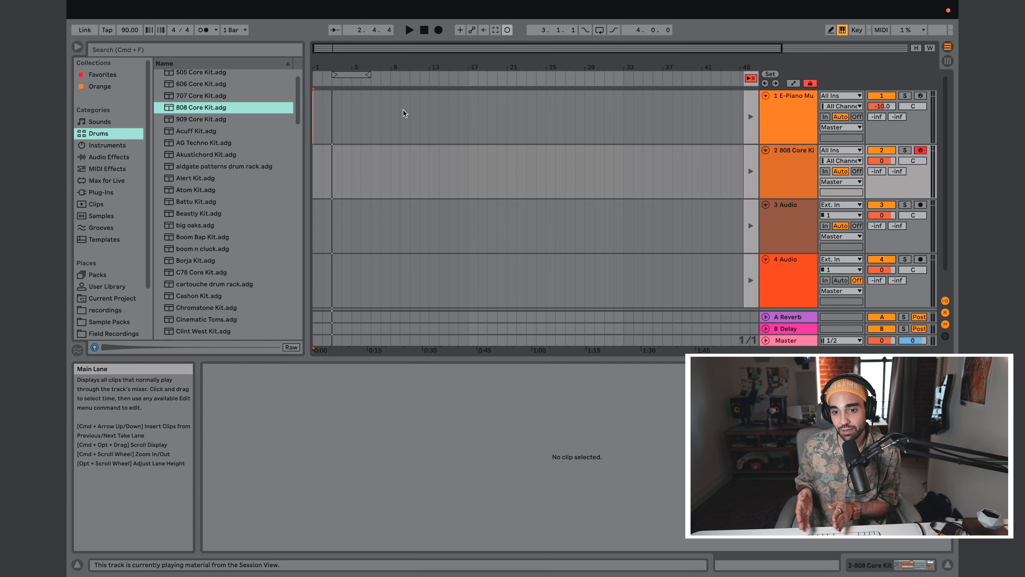
key(Tab)
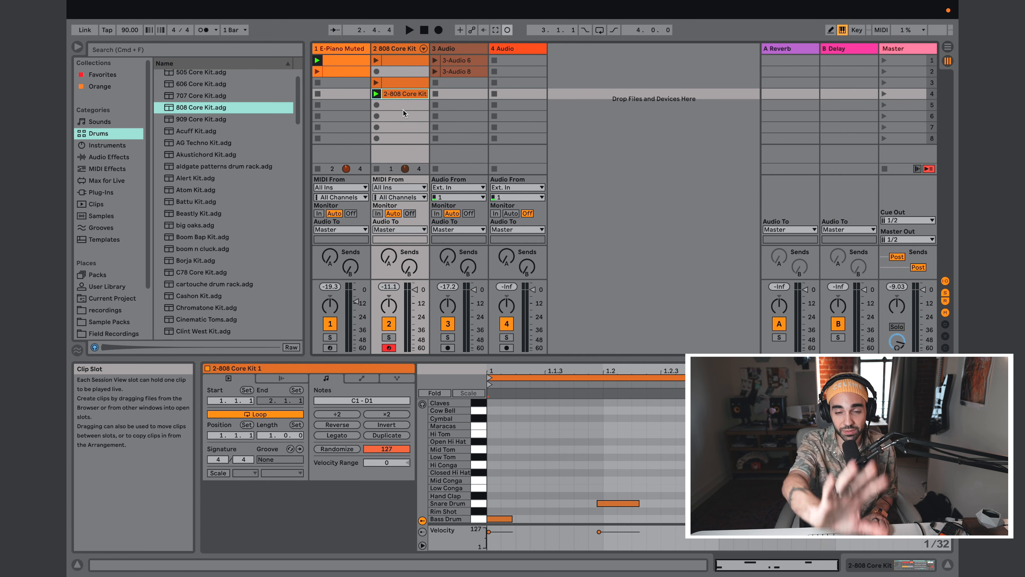
key(Tab)
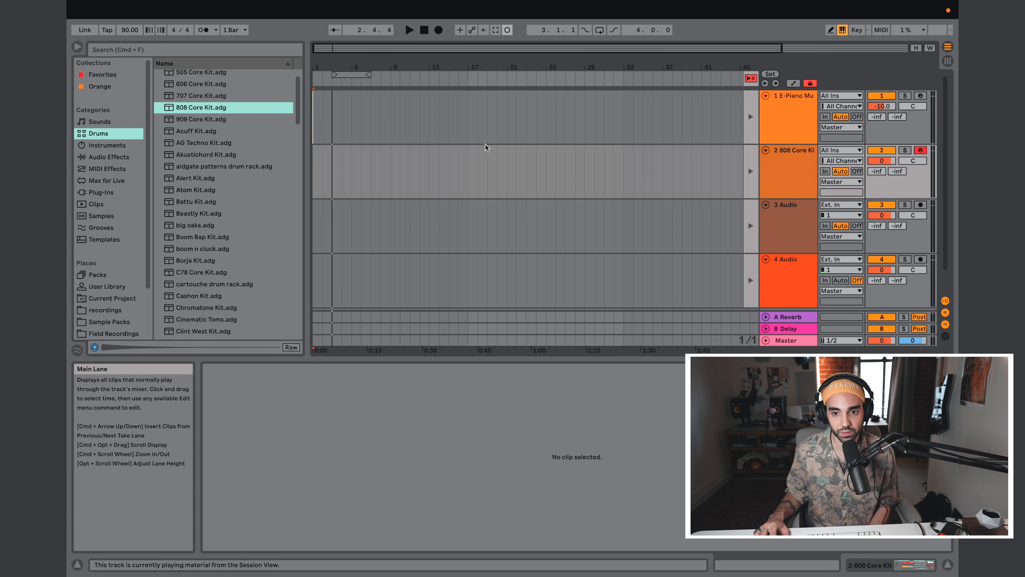
click(750, 79)
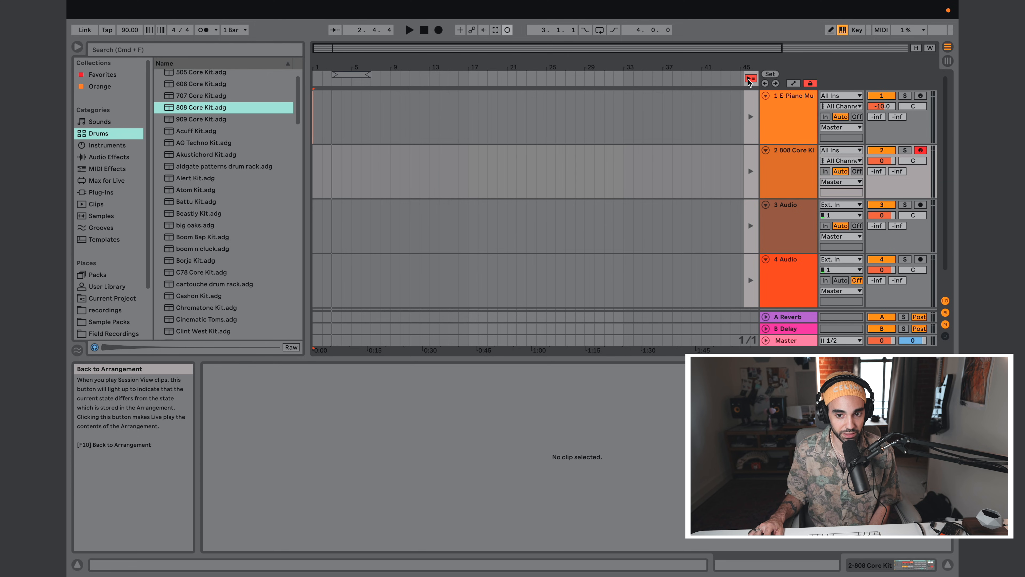
click(652, 168)
click(314, 178)
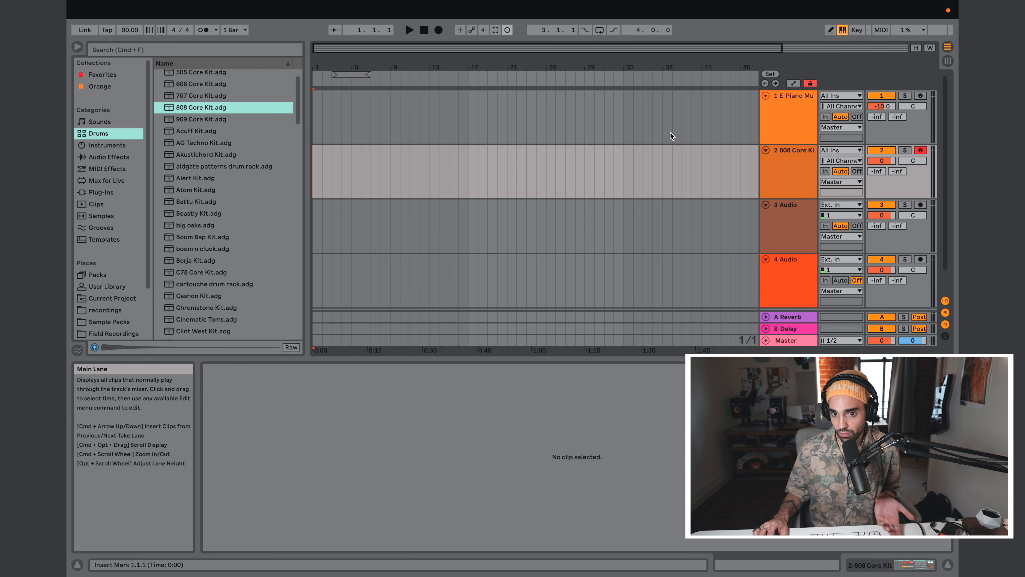
Step: Arm the 1 E-Piano Muted track for recording in the arrangement and play a few notes to test its sound
click(776, 125)
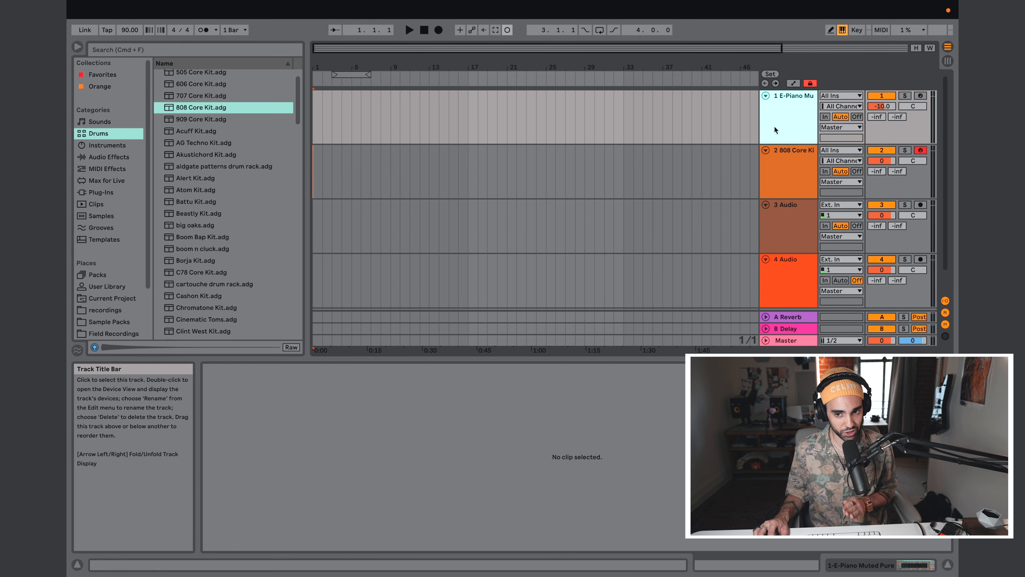
click(920, 96)
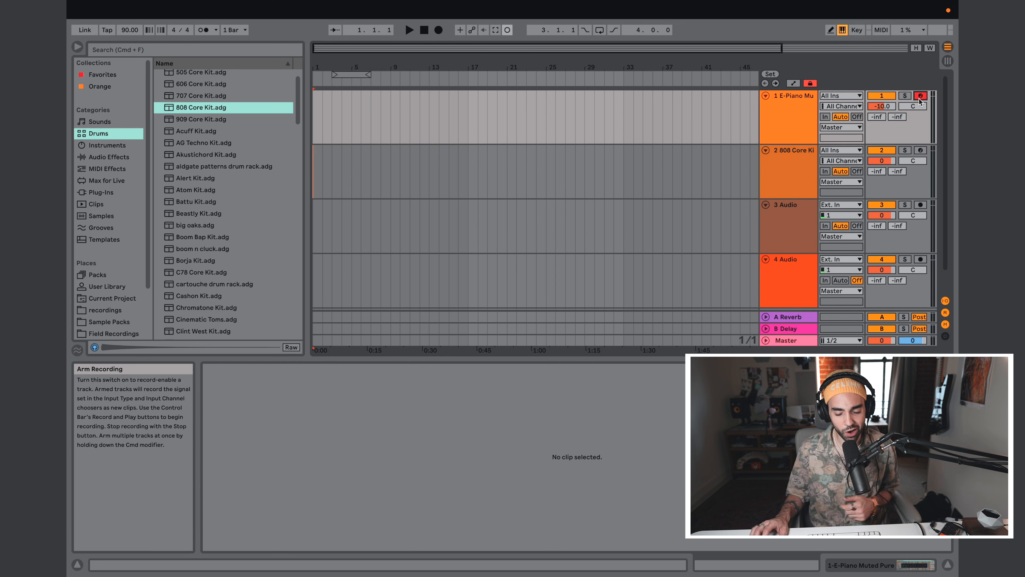
key(a)
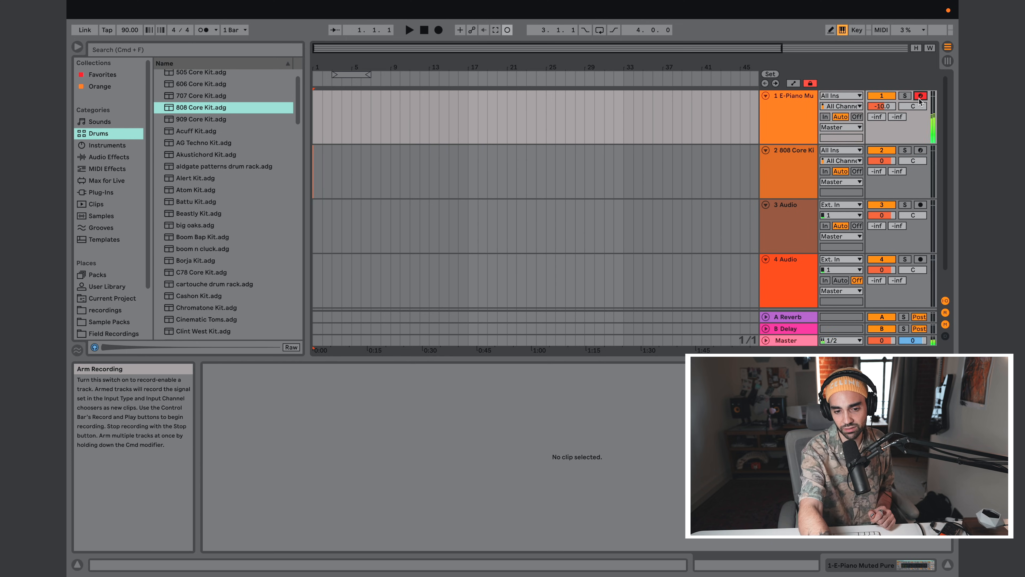
key(x)
key(a)
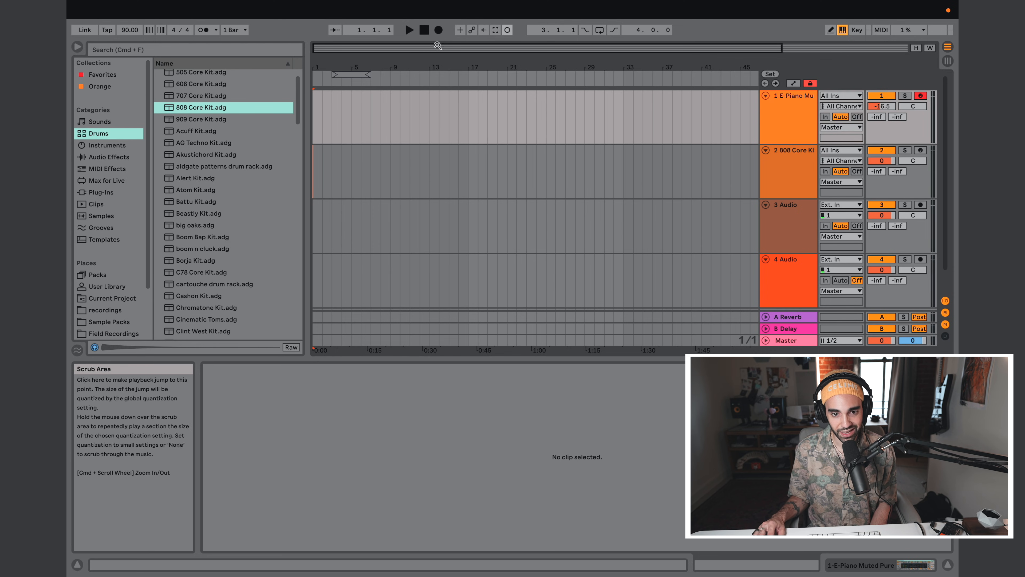
Step: Record a piano MIDI clip of about four bars into the arrangement on the E-Piano Muted track and play it back from the start
click(438, 30)
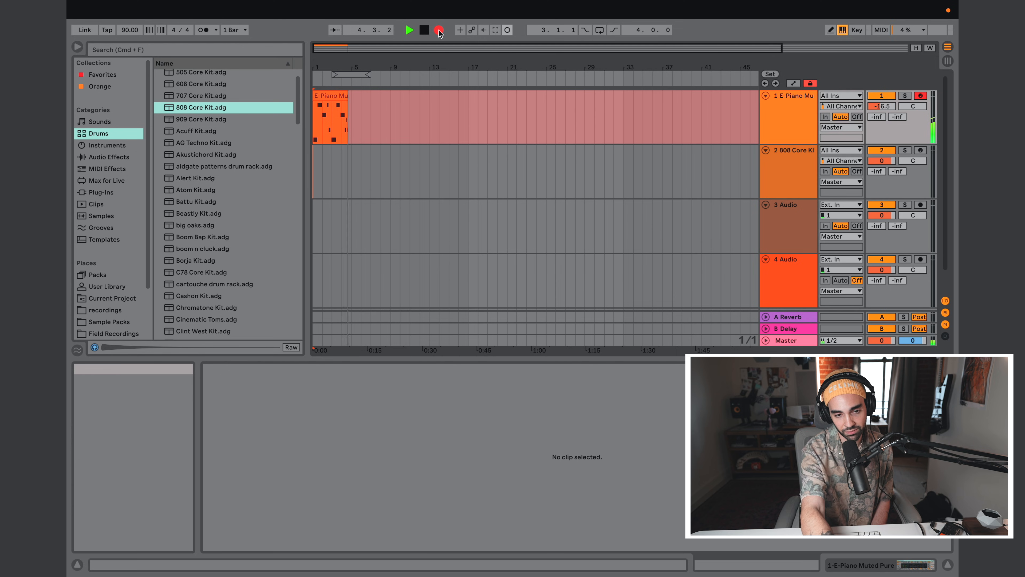
key(space)
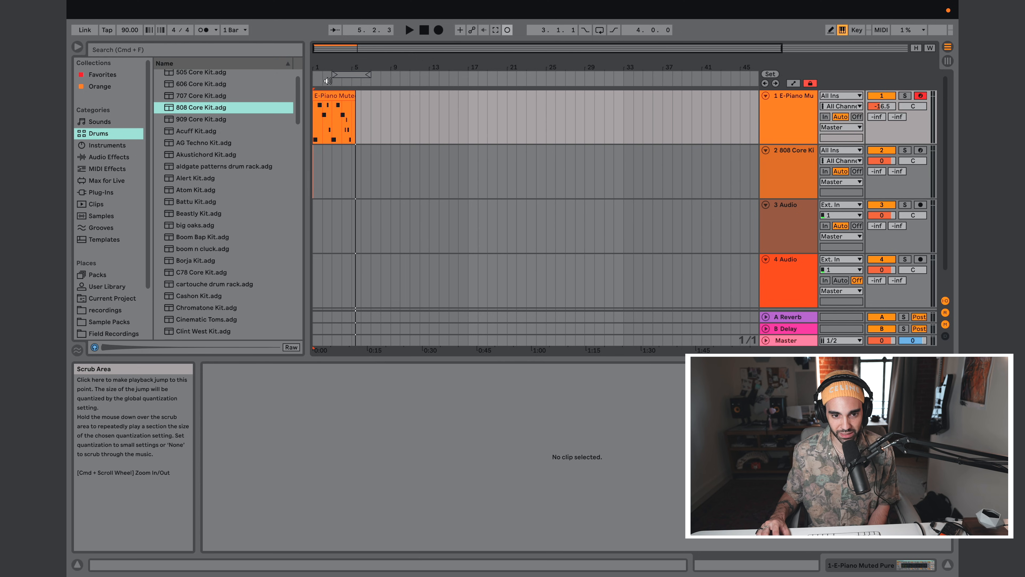
click(314, 78)
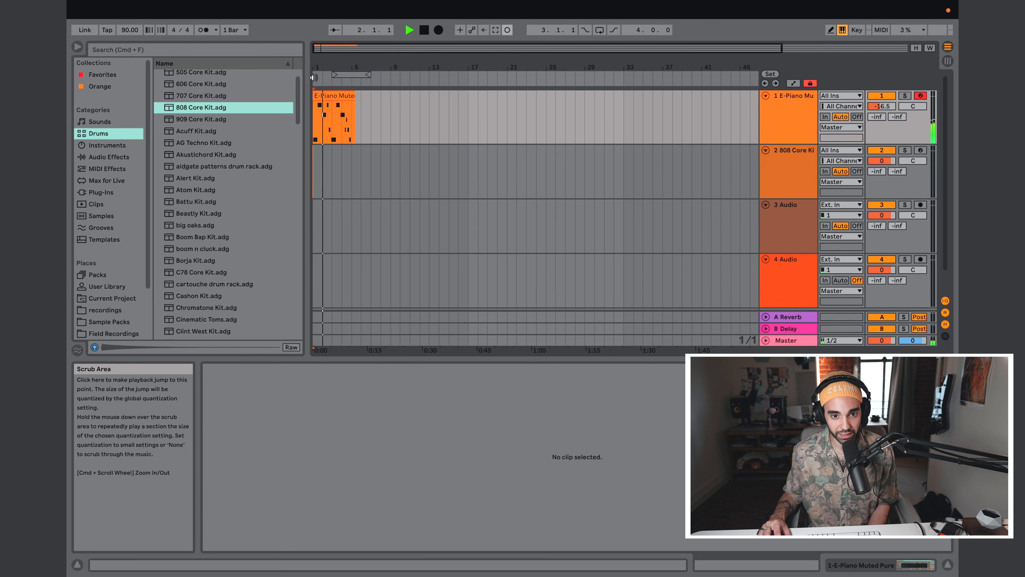
Step: Play the recorded piano clip back from the start of the arrangement a few times to hear its timing
click(423, 32)
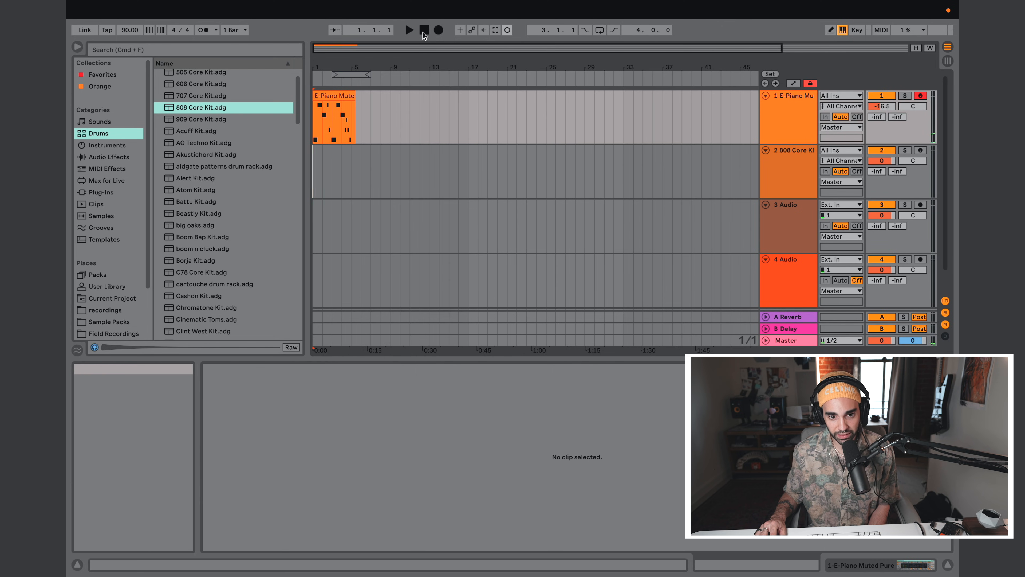
click(408, 30)
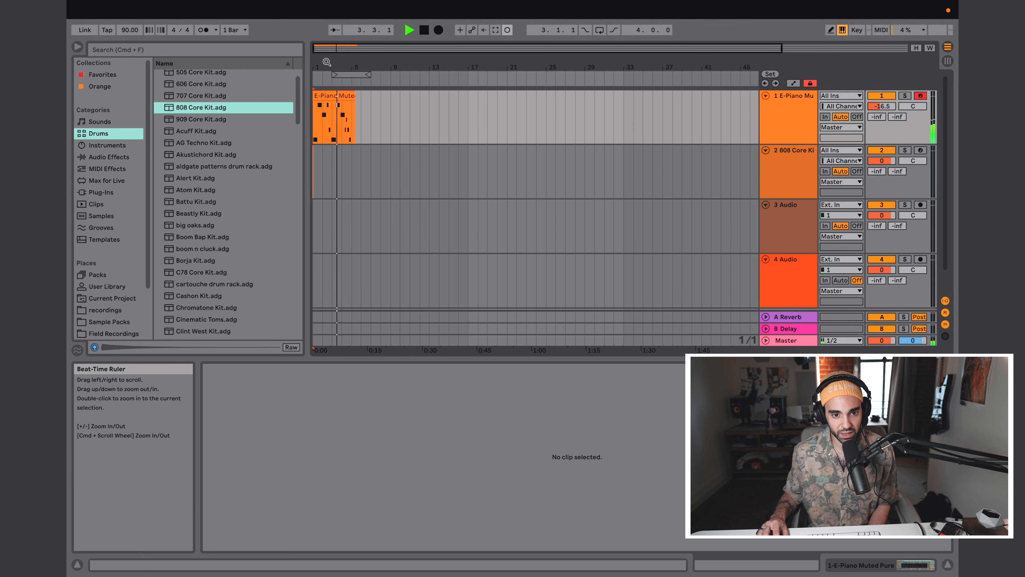
drag(326, 63, 378, 111)
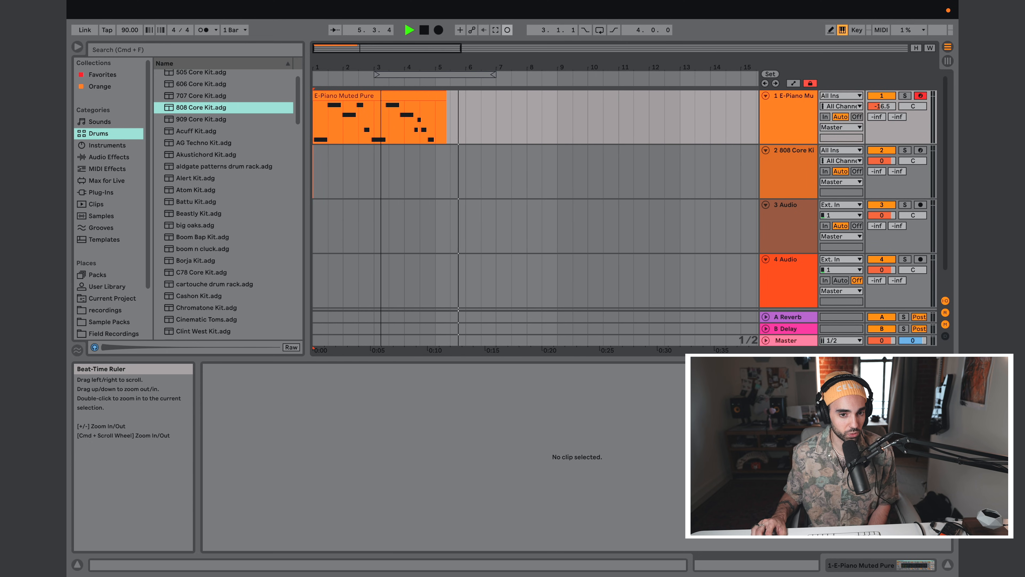
click(421, 32)
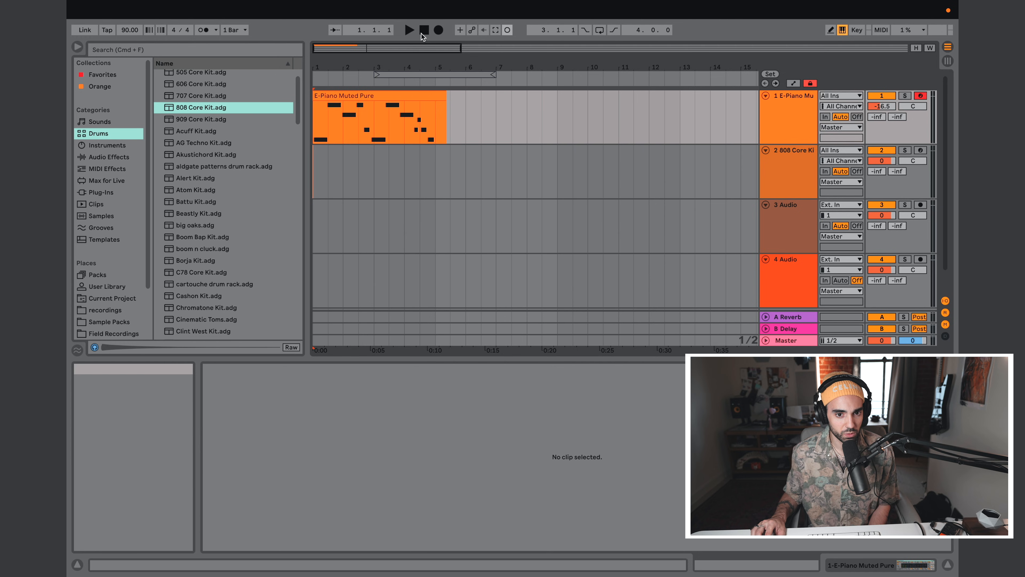
click(409, 32)
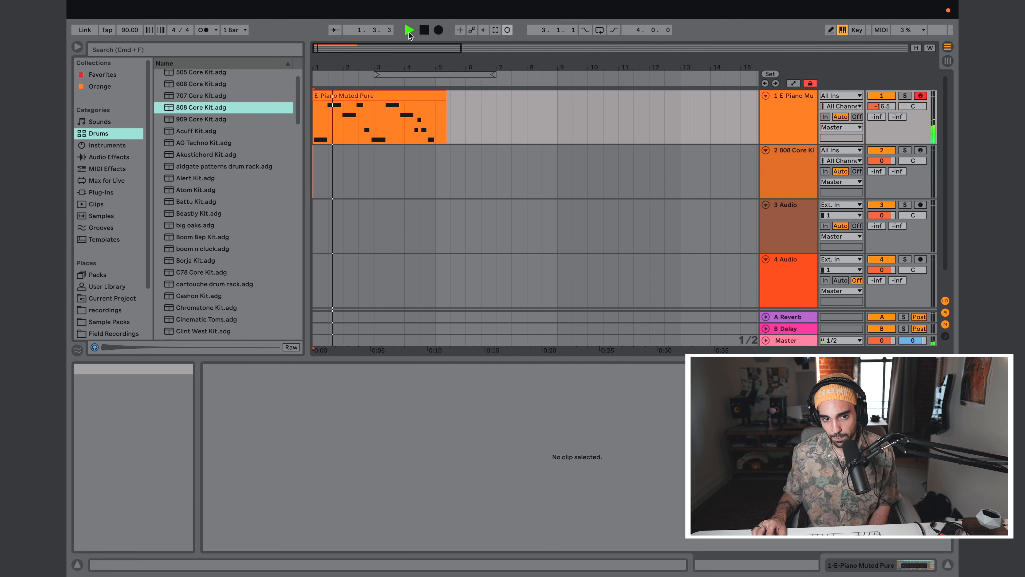
click(424, 32)
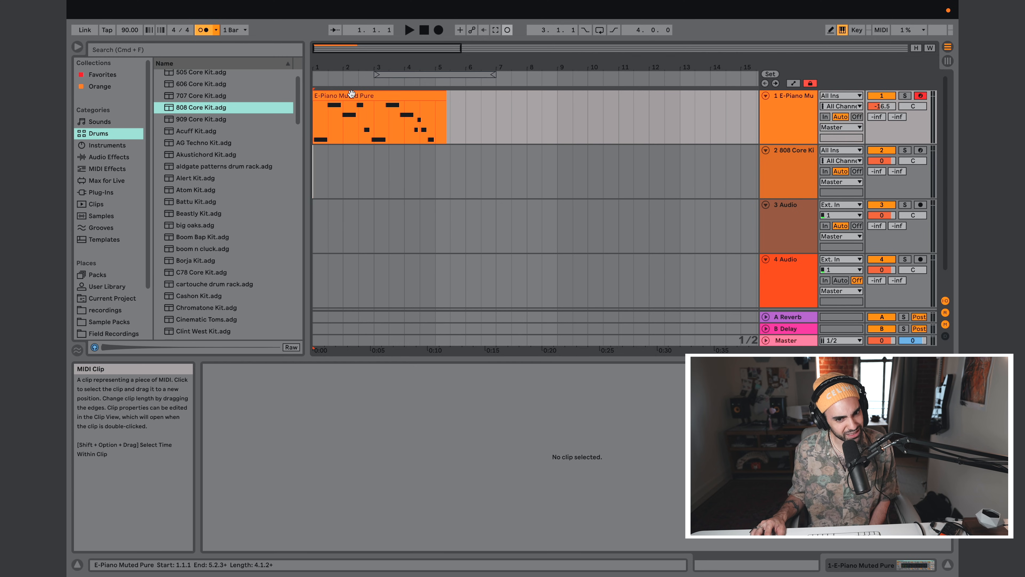
Step: Delete the piano clip from the 1 E-Piano Muted track and play the empty arrangement with the metronome on
click(351, 95)
key(Delete)
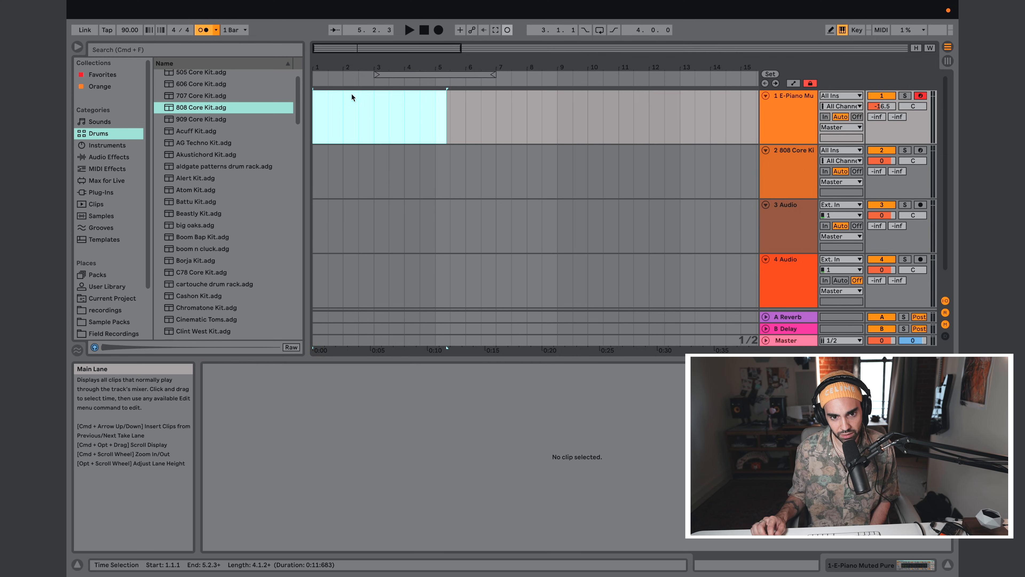
click(409, 32)
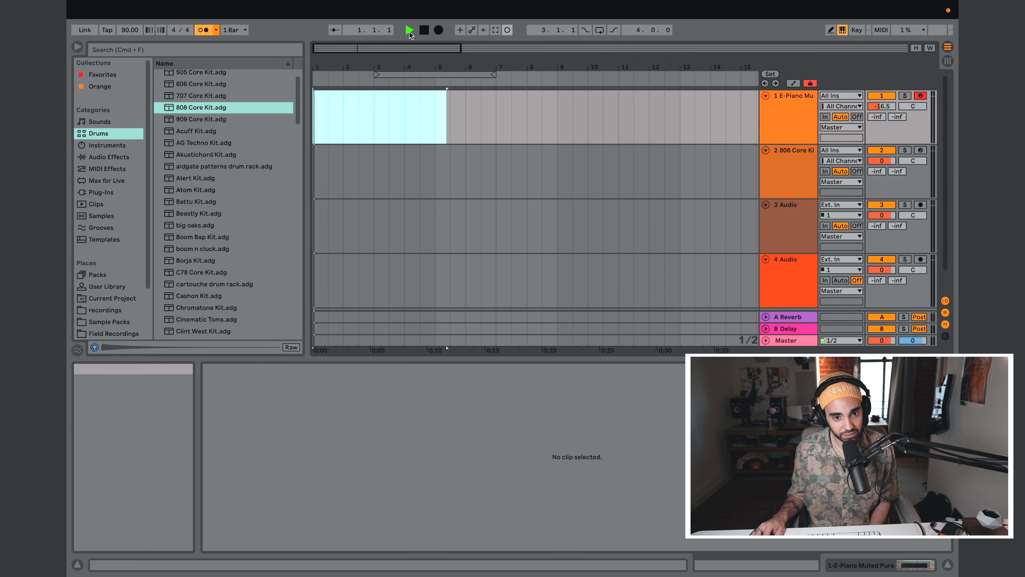
click(423, 32)
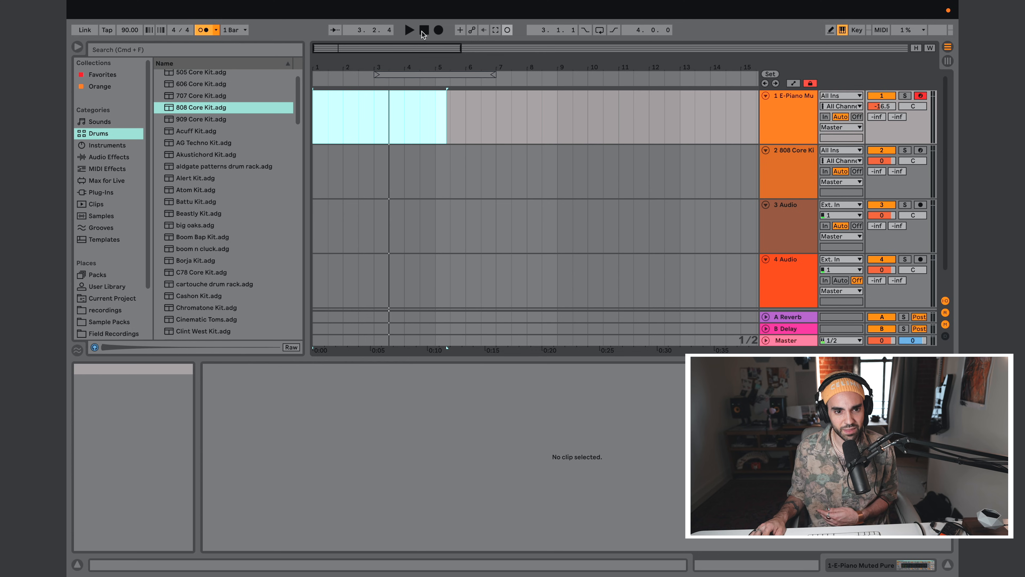
Step: Set the metronome's count-in for recording
click(216, 31)
click(235, 80)
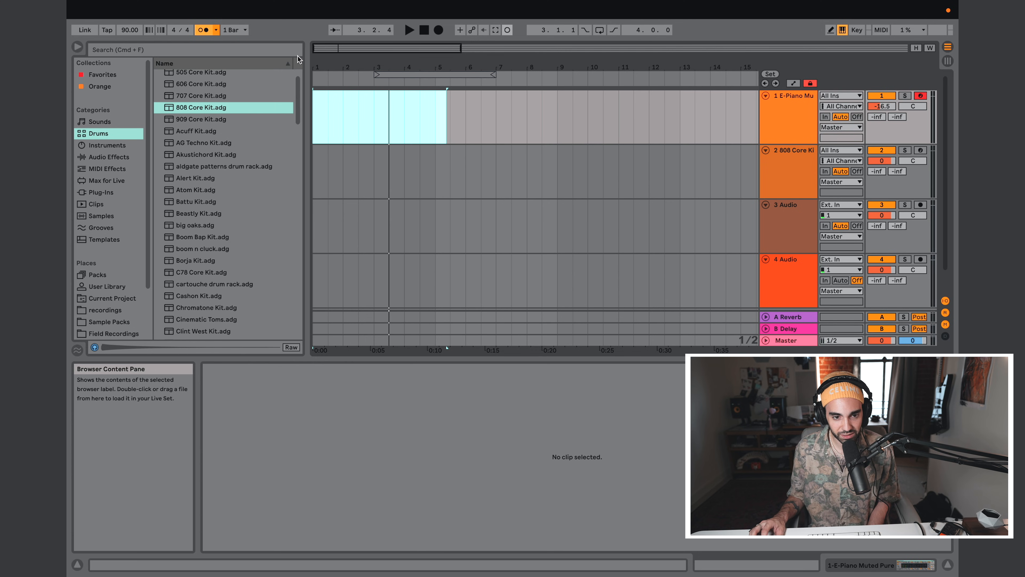
click(410, 34)
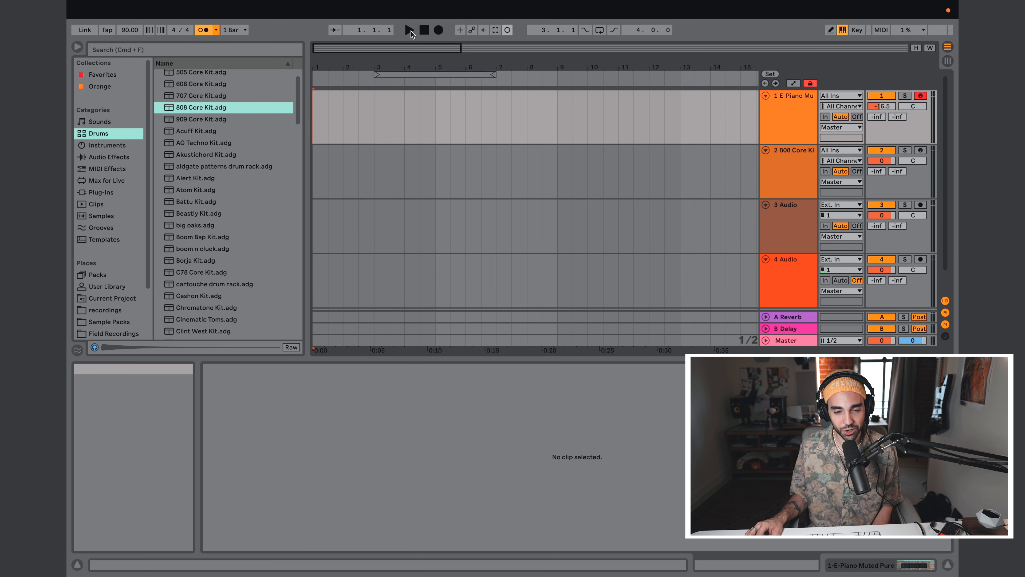
Step: Record a new piano clip of about five bars on the 1 E-Piano Muted track and trim its end to bar 5
click(439, 32)
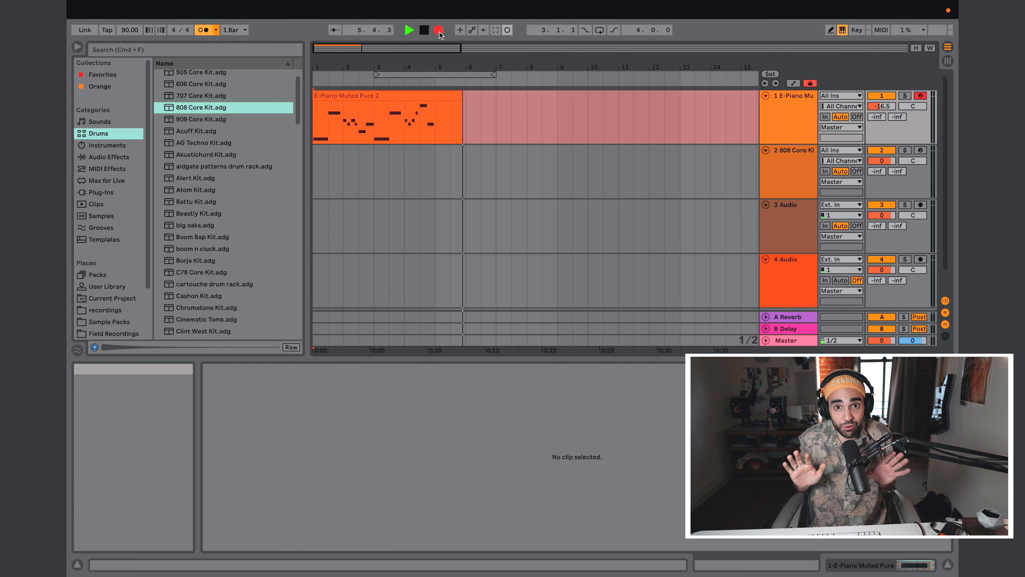
click(438, 30)
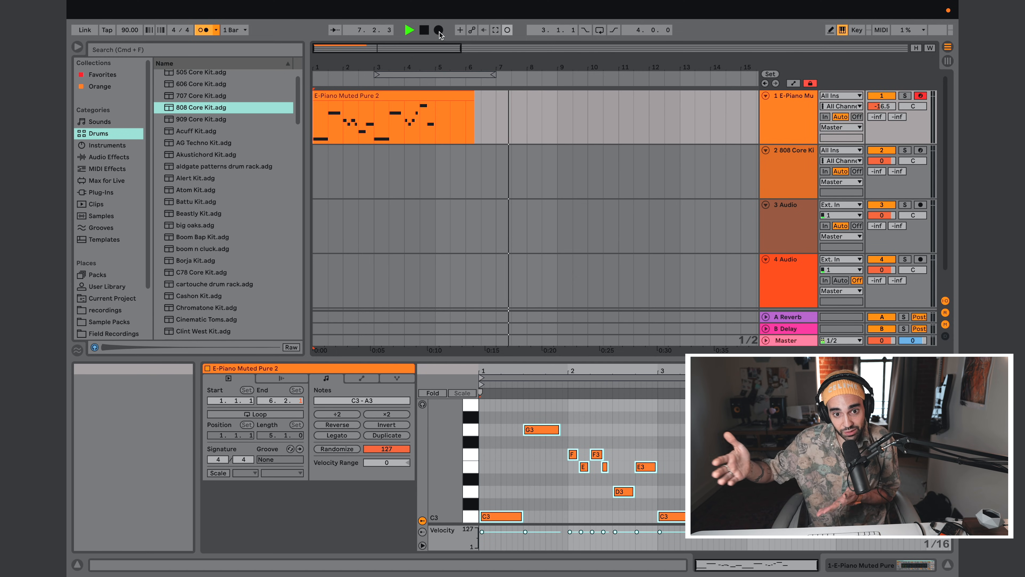
click(424, 31)
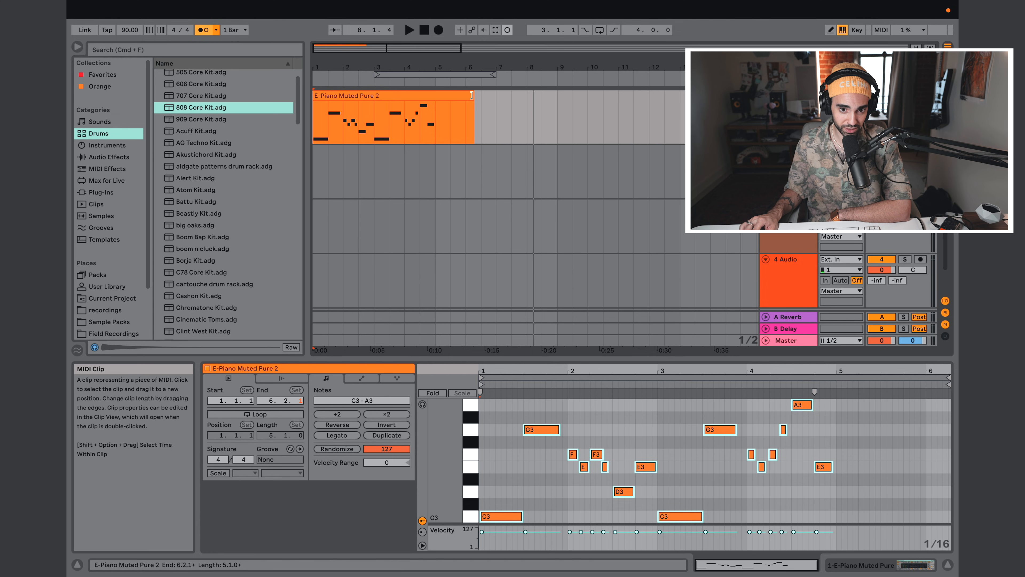
drag(471, 96, 436, 102)
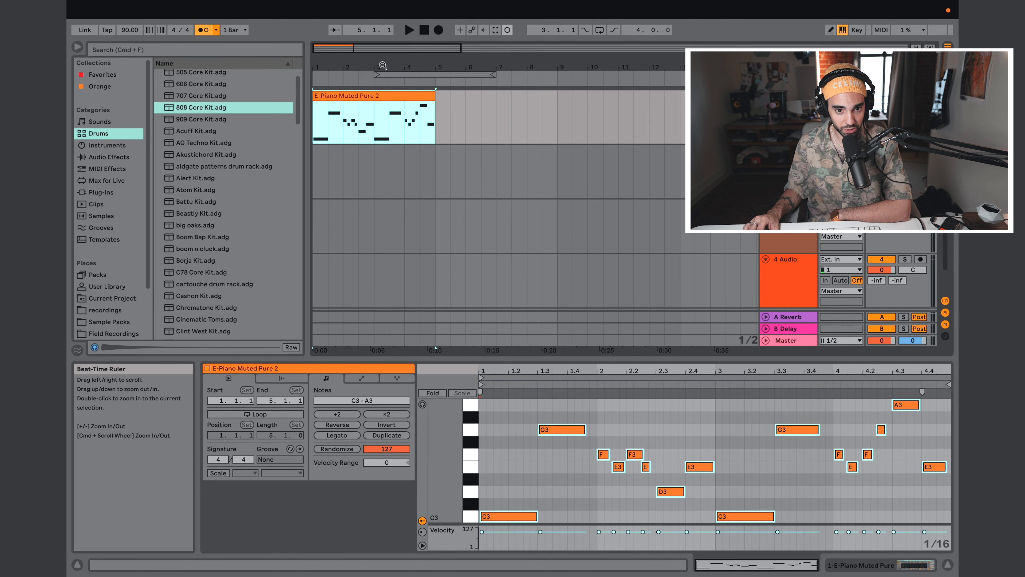
click(427, 96)
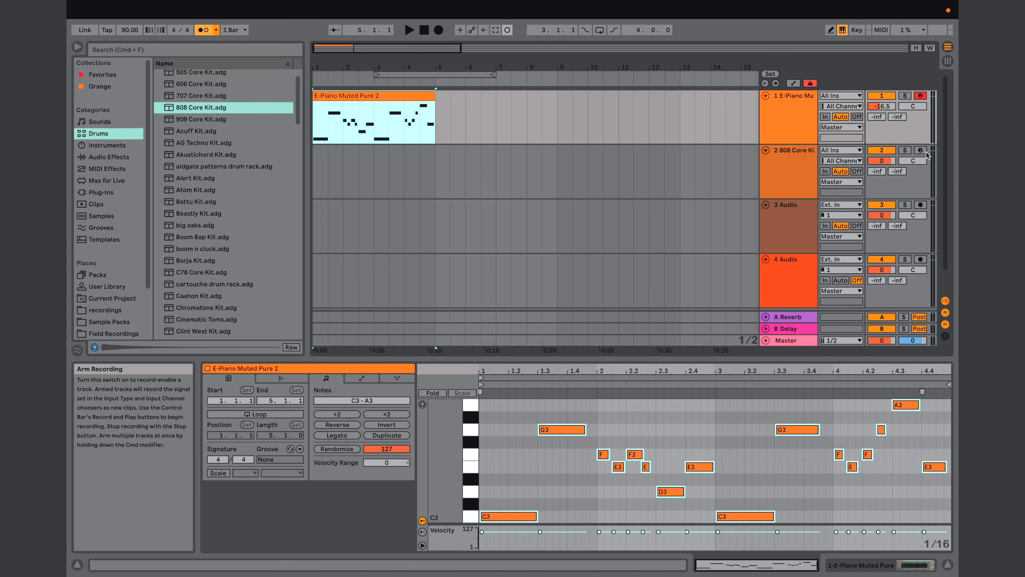
Step: Arm the 2 808 Core Kit track and record a drum clip of about five bars from the start of the arrangement
click(920, 150)
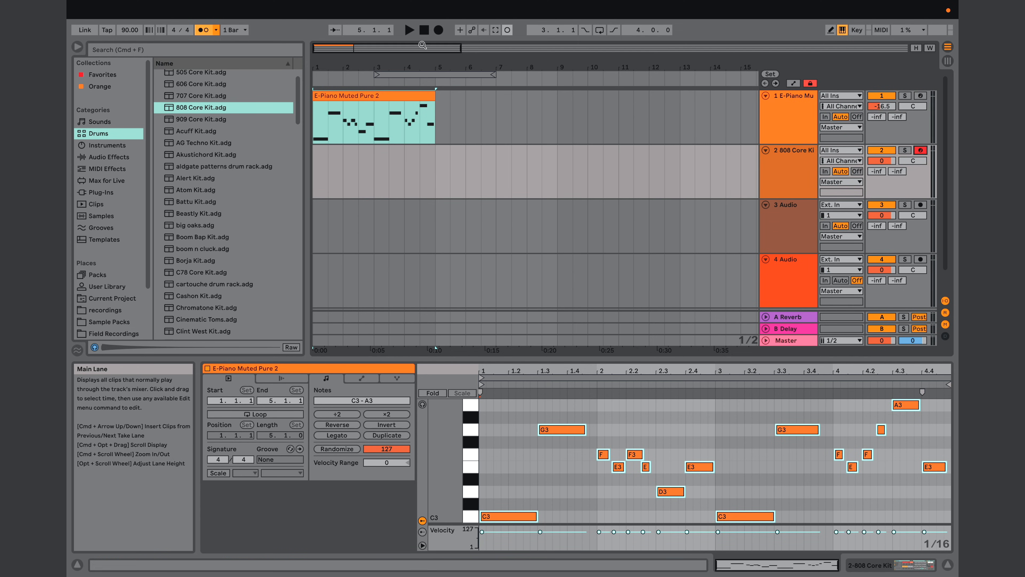
click(424, 31)
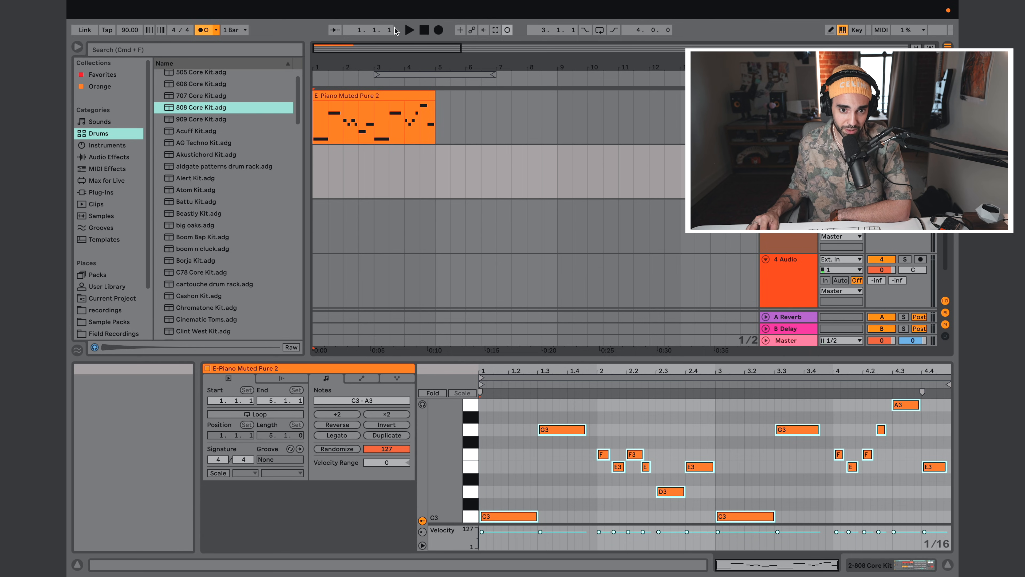
click(439, 31)
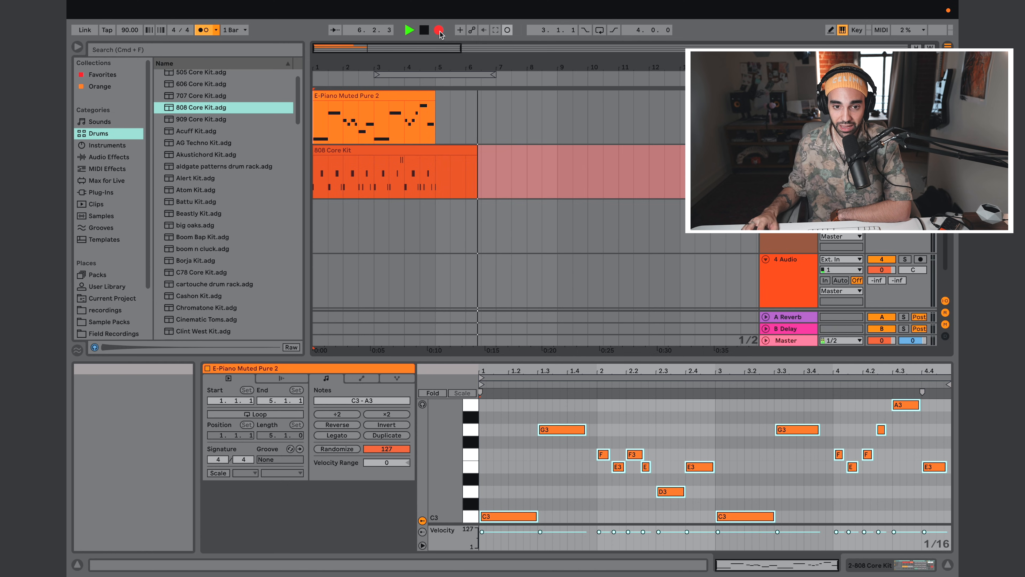
click(439, 31)
key(space)
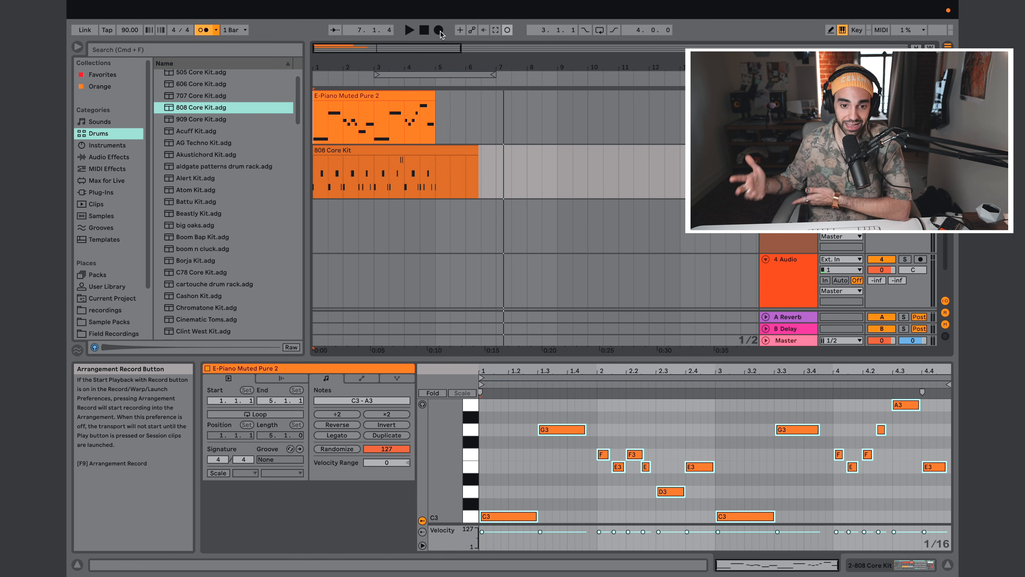
Step: Trim the end of the 808 Core Kit clip to bar 5 and play the piano and drum clips together
click(498, 176)
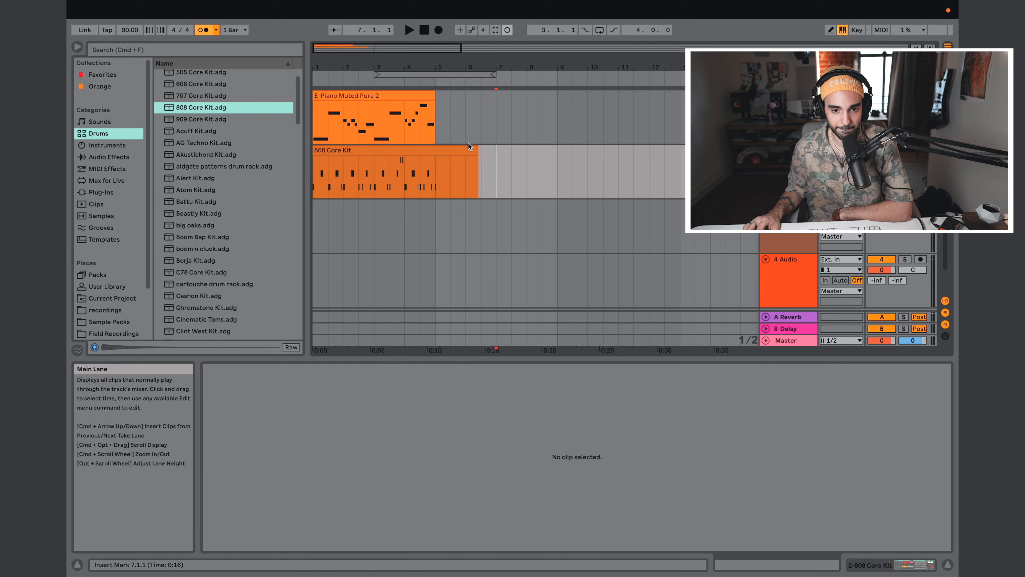
drag(476, 150, 436, 155)
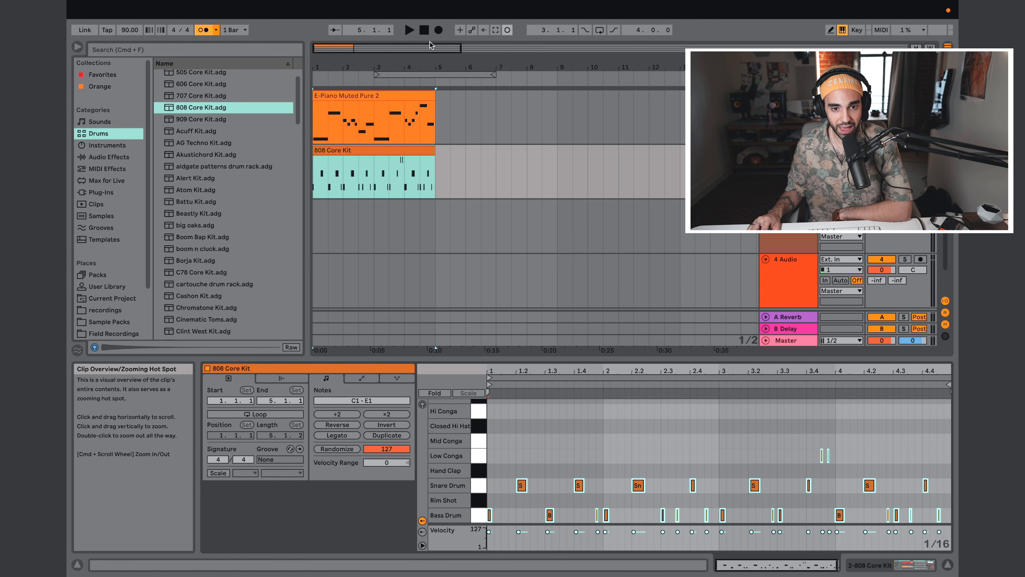
click(424, 32)
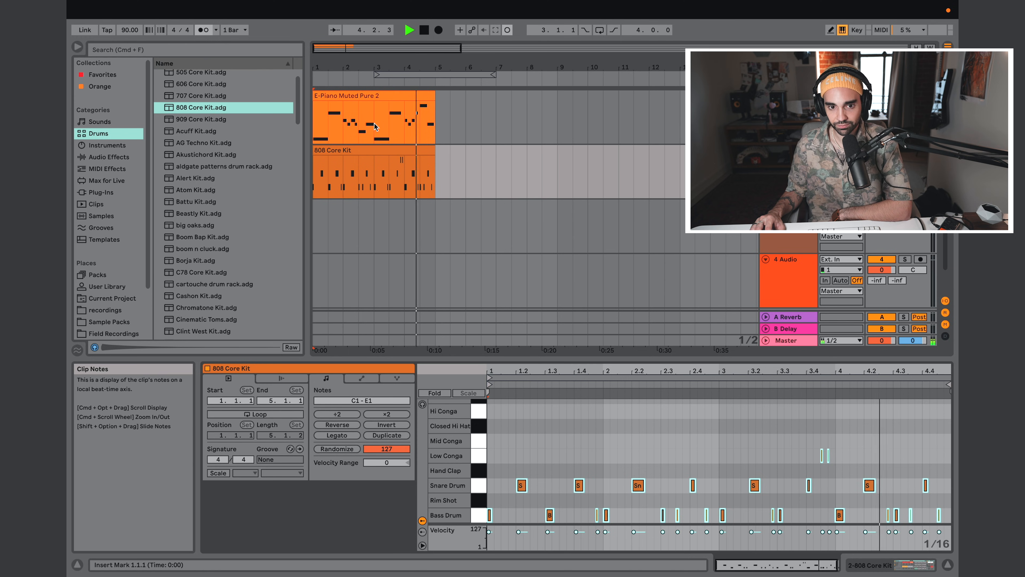
key(space)
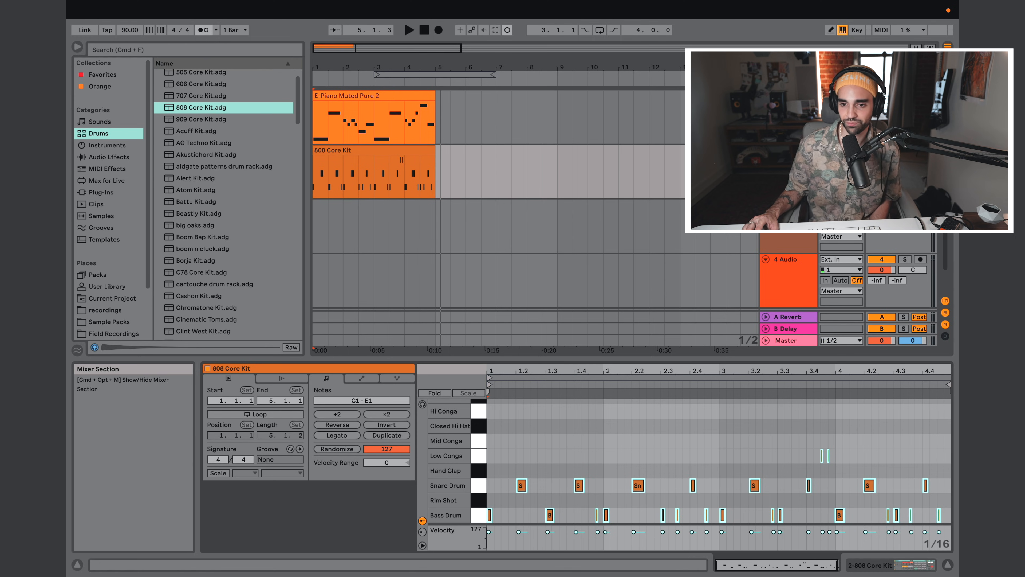
Step: Arm the 3 Audio track and record about two bars of microphone audio from the start of the arrangement
click(920, 205)
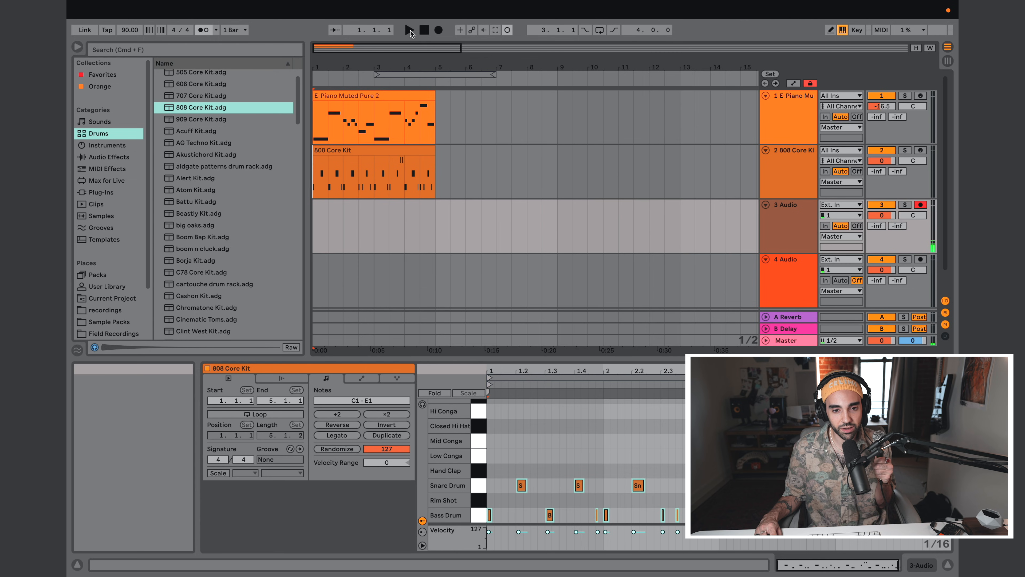
click(438, 31)
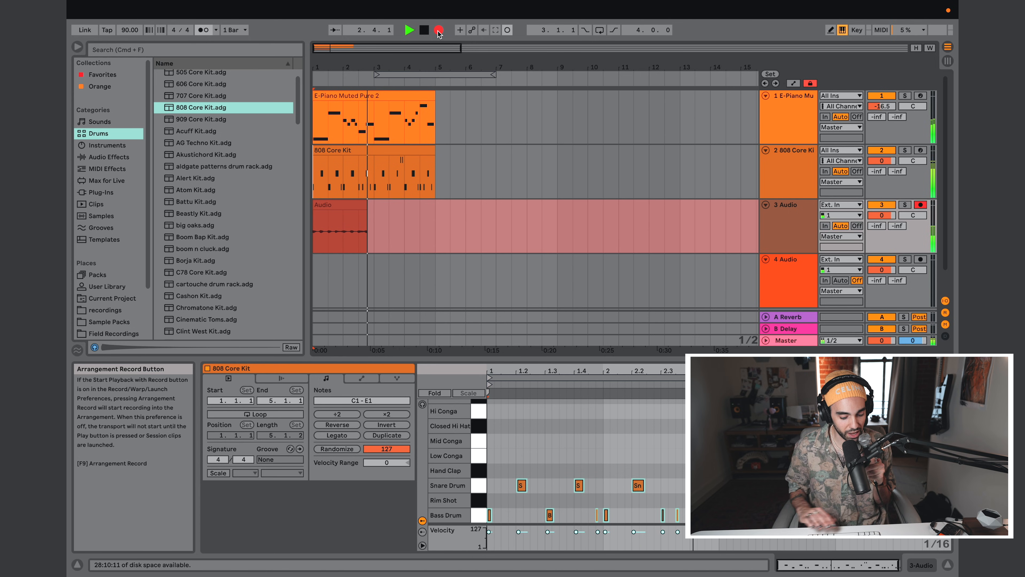
key(space)
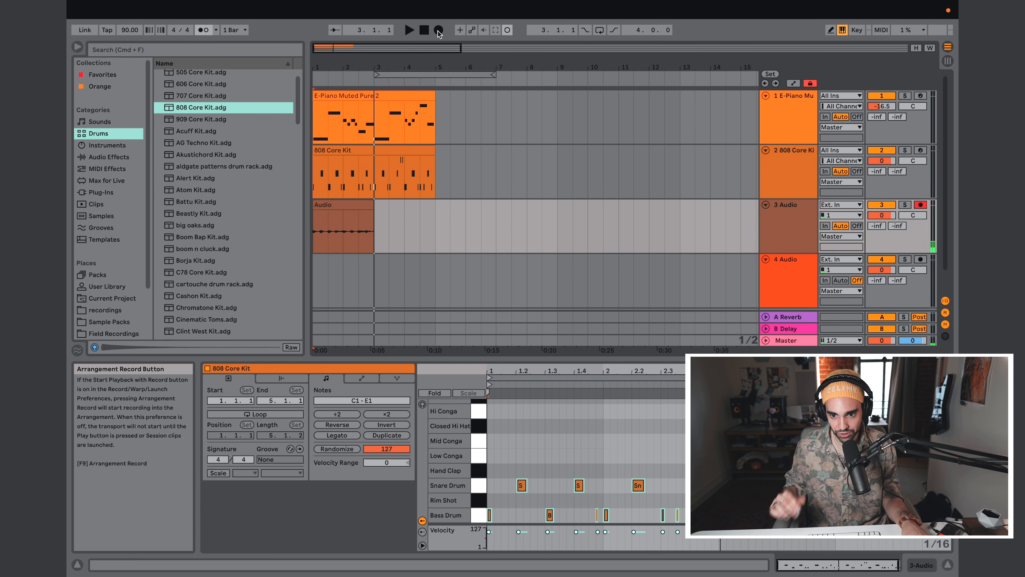
Step: Duplicate the two-bar audio clip on the 3 Audio track so the audio extends to bar 5
scroll(389, 186, down, 1)
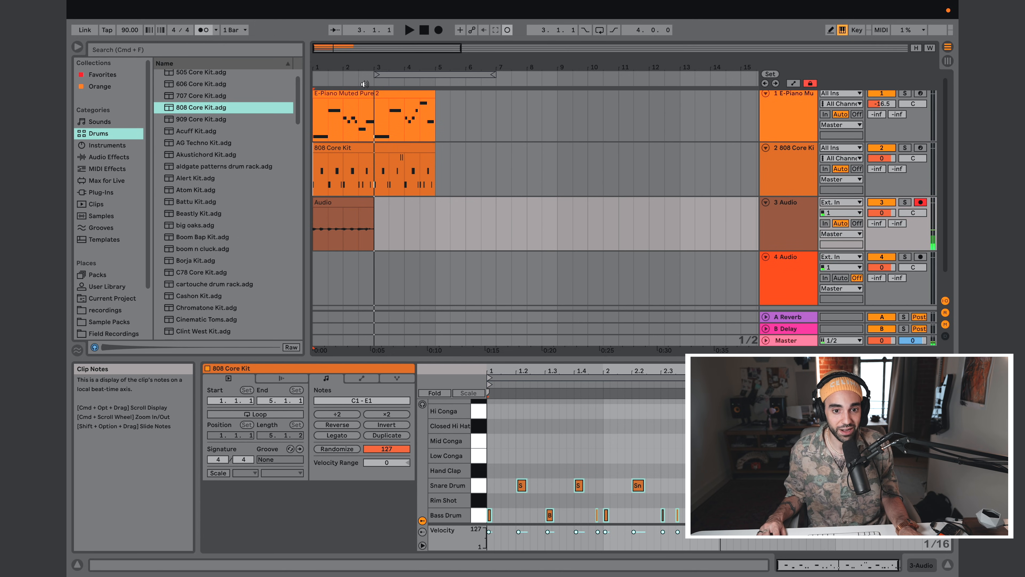
click(368, 203)
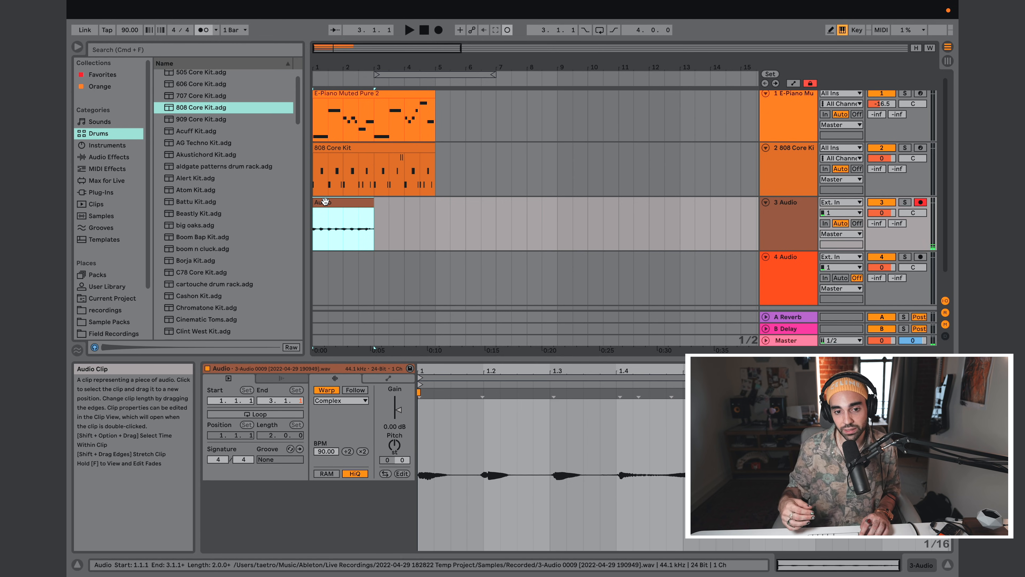
key(super+d)
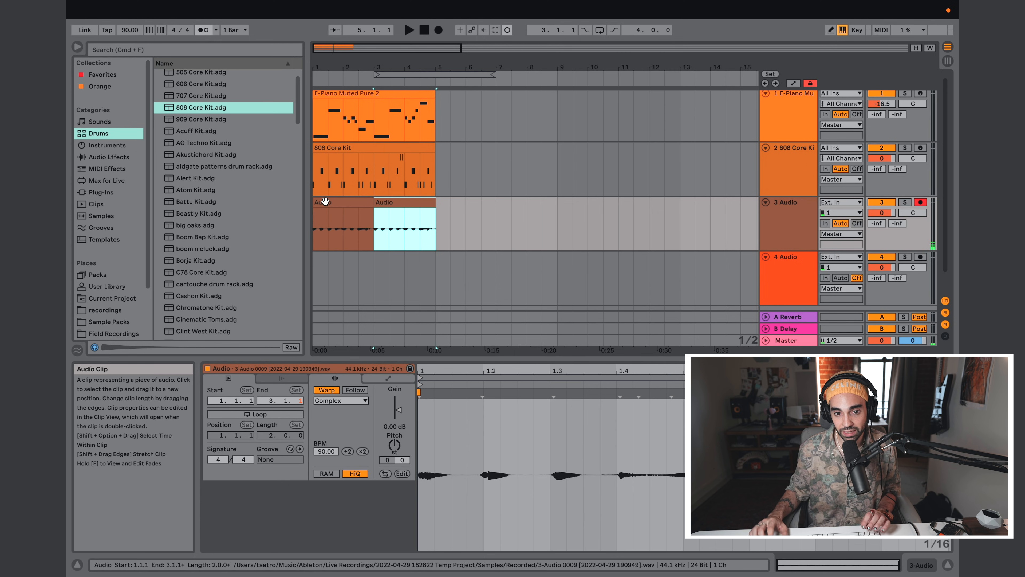
click(383, 202)
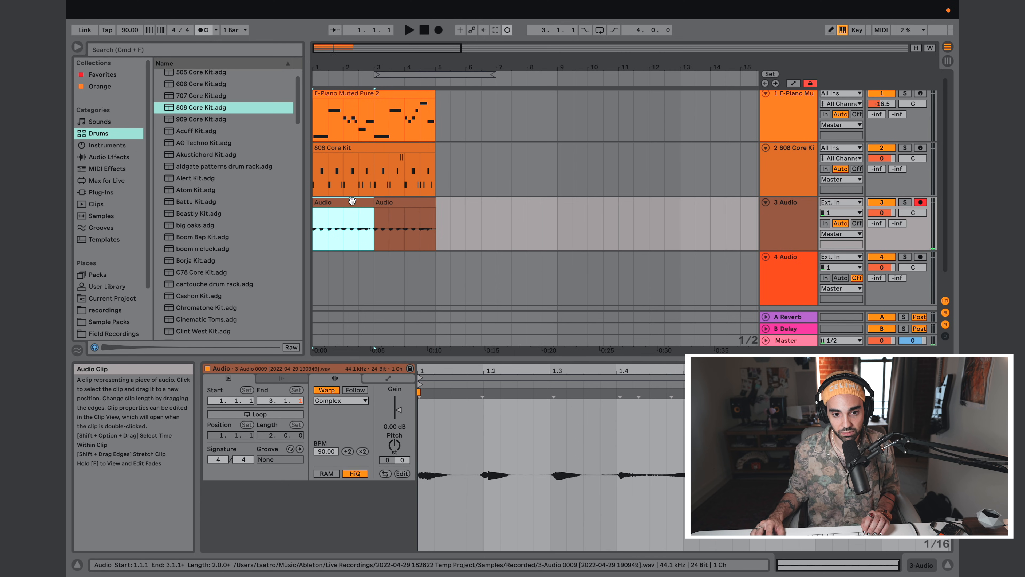
Step: Duplicate the 808 Core Kit clip and the piano clip so both tracks extend to bar 9
click(380, 149)
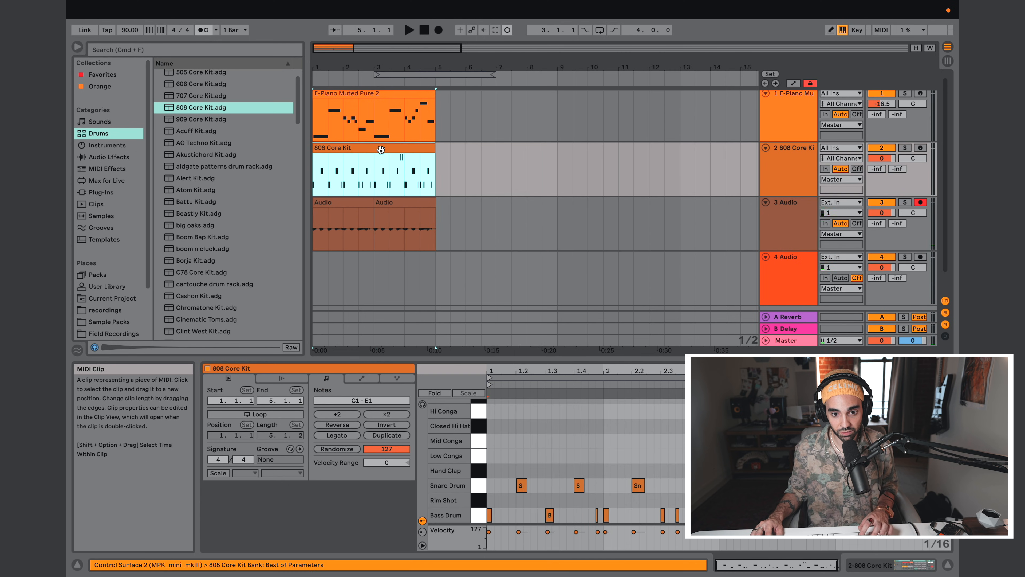
key(super+d)
right_click(368, 96)
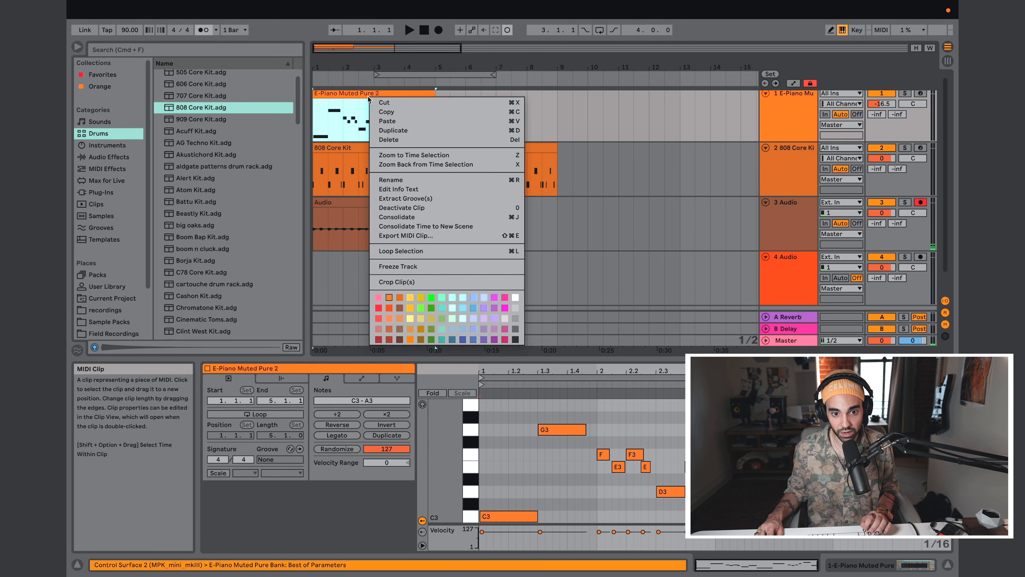
click(394, 130)
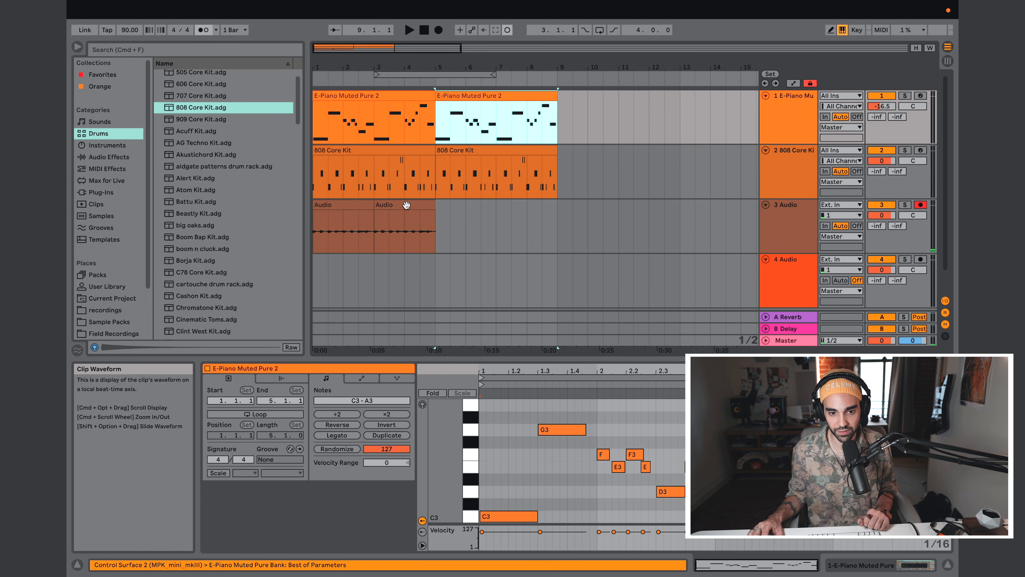
Step: Duplicate the second audio clip on the 3 Audio track so the audio extends to bar 7
click(406, 205)
right_click(406, 205)
click(441, 240)
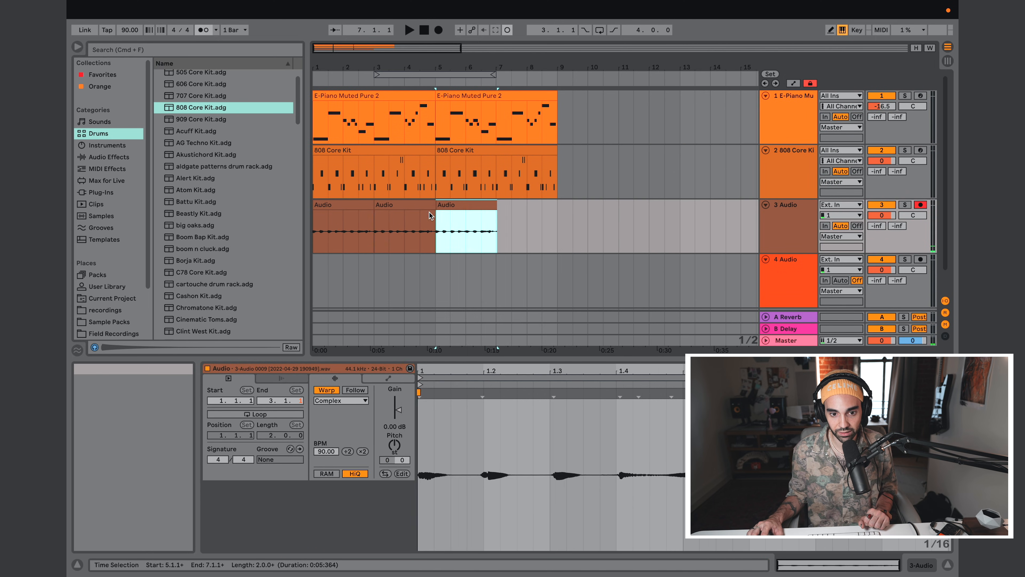
Step: Duplicate the third audio clip on the 3 Audio track so the audio extends to bar 9
click(456, 205)
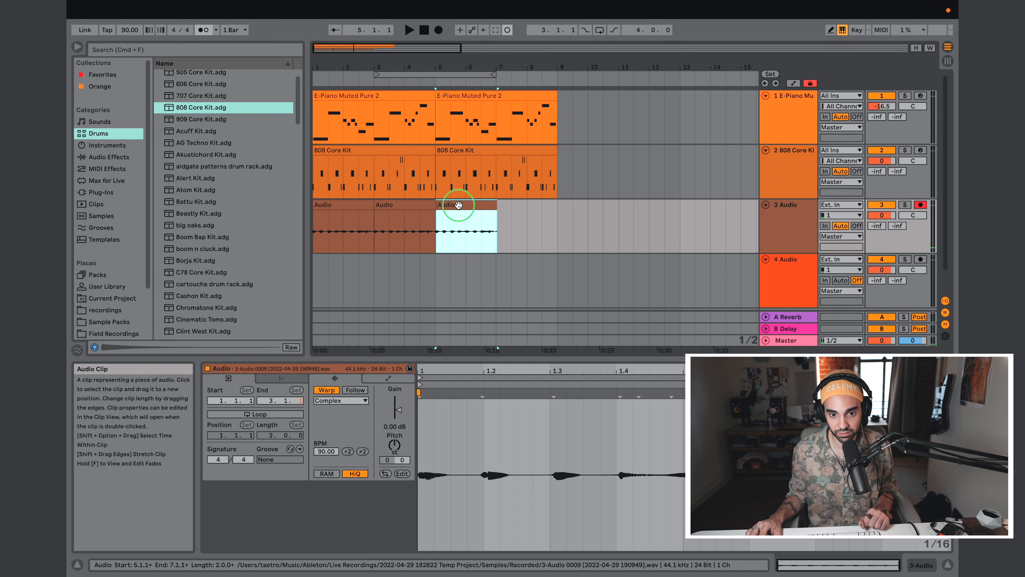
right_click(459, 207)
click(499, 241)
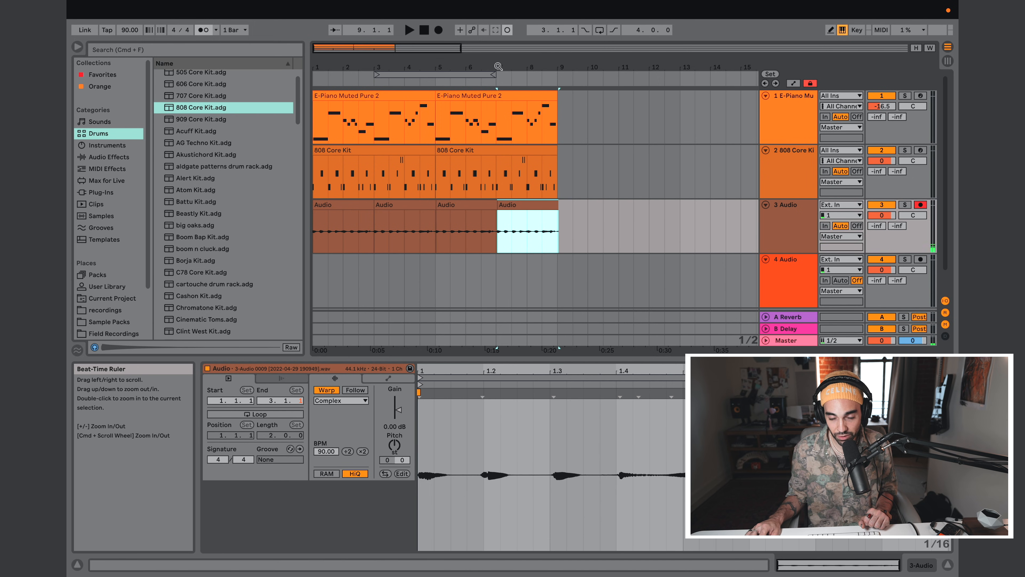
Step: Trim the start of the fourth audio clip on the 3 Audio track so it aligns with bar 7
drag(501, 66, 501, 134)
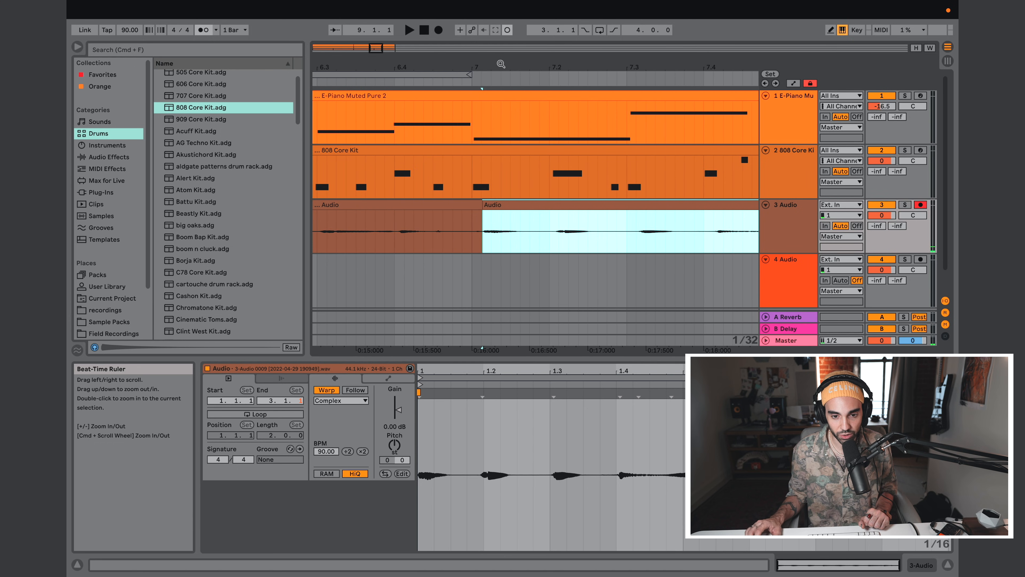
click(496, 205)
drag(493, 205, 486, 210)
Step: Align the third audio clip on the 3 Audio track exactly from 5.1.1 to 7.1.1
drag(437, 69, 557, 34)
drag(425, 69, 429, 117)
click(472, 205)
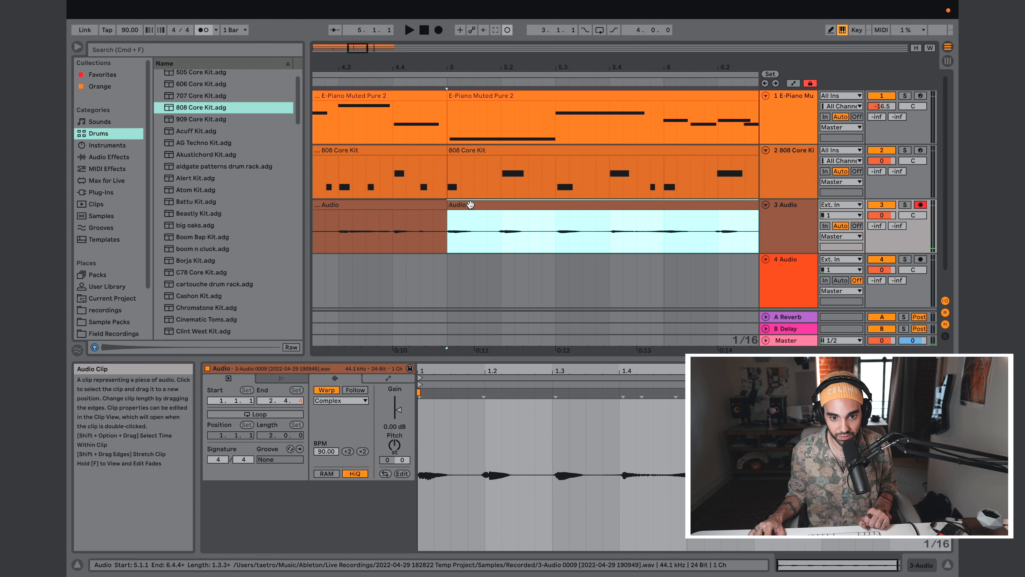
drag(584, 65, 454, 54)
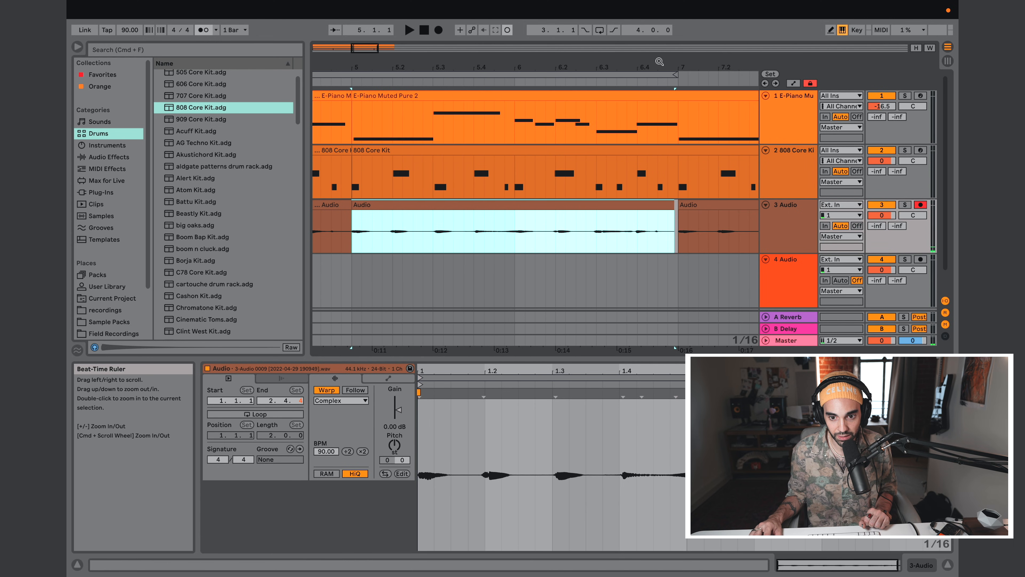
drag(673, 205, 676, 205)
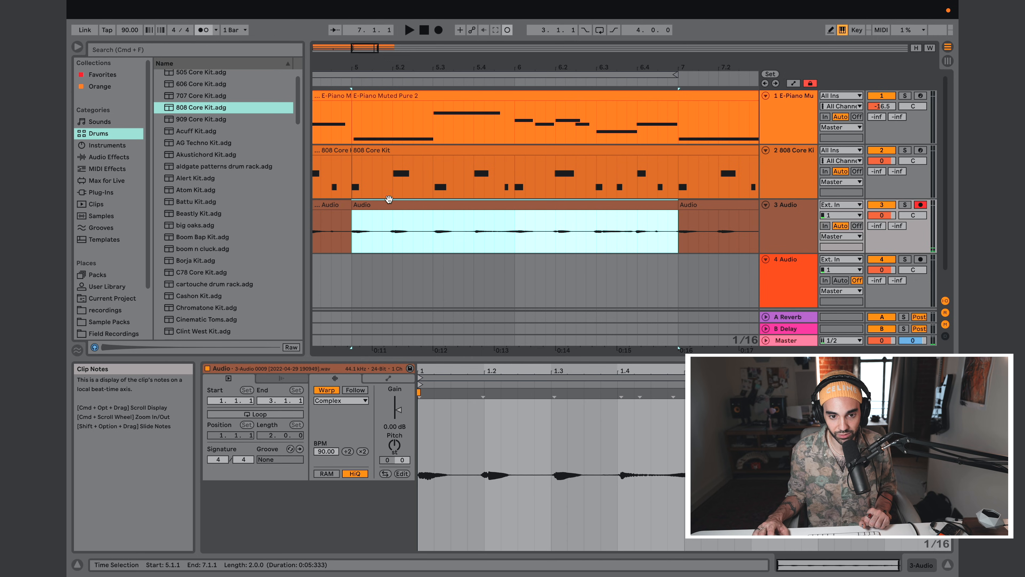
Step: Align the first two audio clips on the 3 Audio track so their boundaries sit exactly at bars 3 and 5
scroll(388, 222, left, 5)
scroll(389, 222, left, 10)
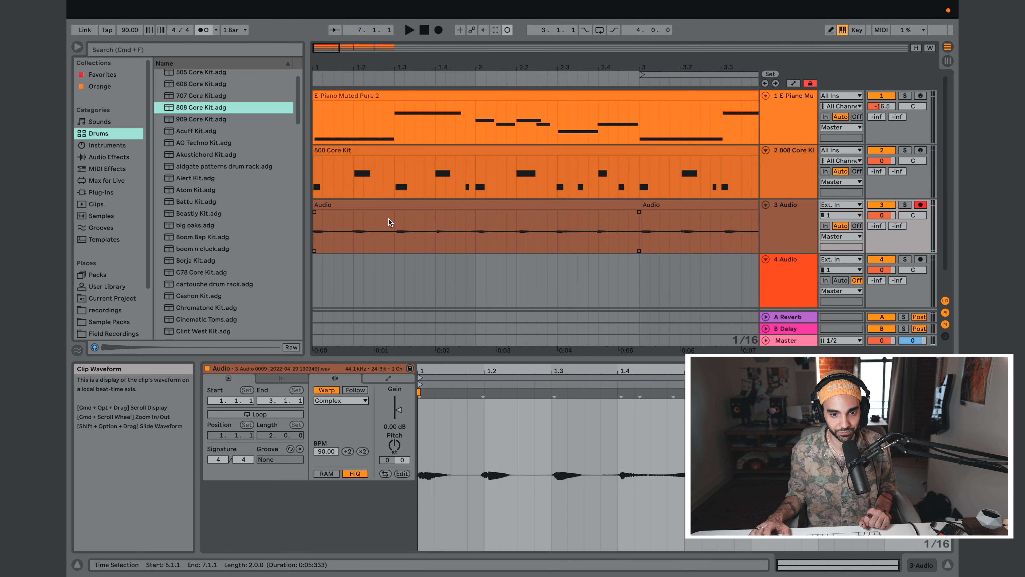
click(661, 204)
click(638, 204)
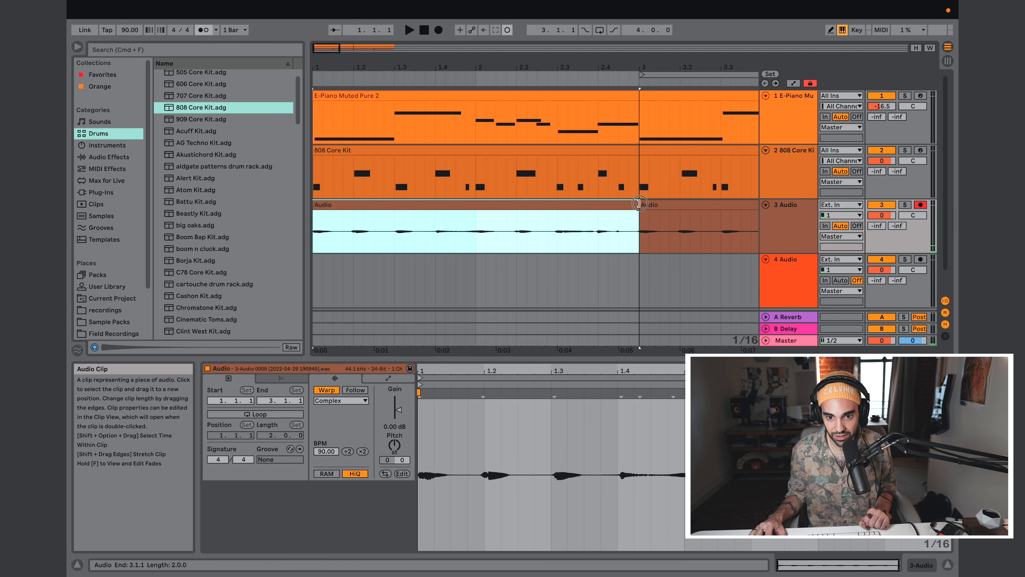
drag(652, 68, 653, 52)
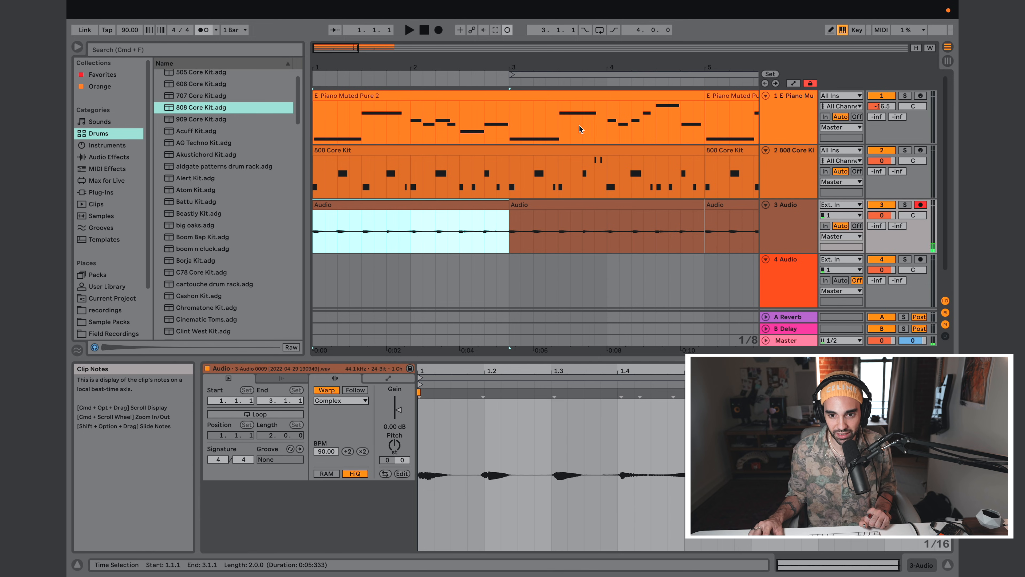
click(698, 204)
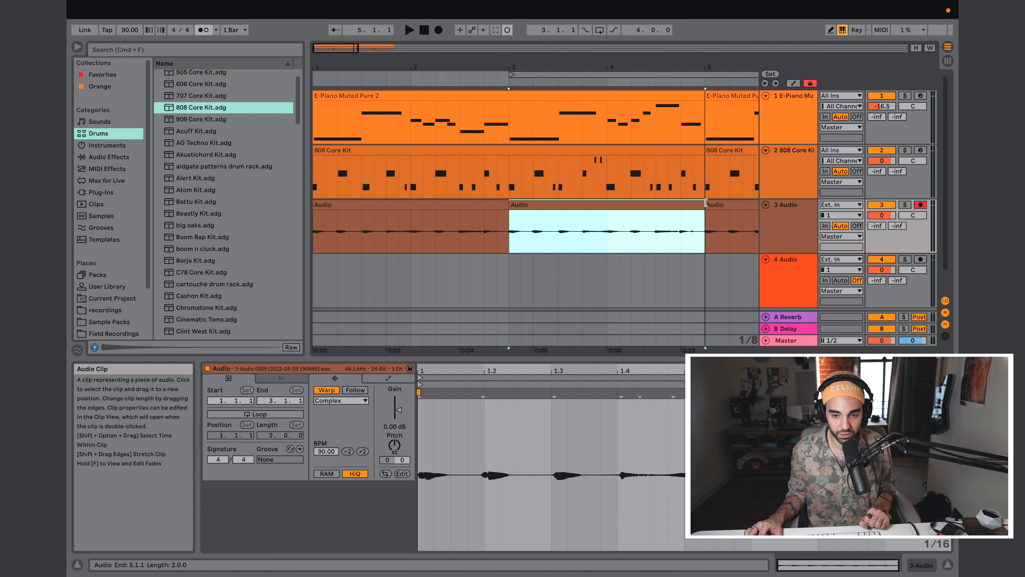
Step: Move the arrangement's four-bar loop brace so it covers bars 1 to 5
drag(547, 69, 428, 69)
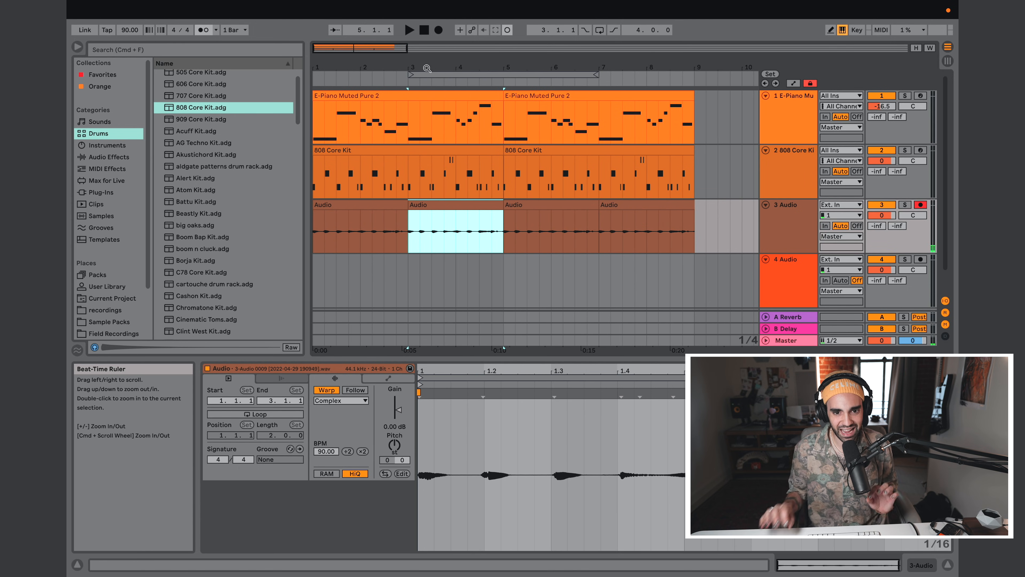
drag(509, 68, 508, 105)
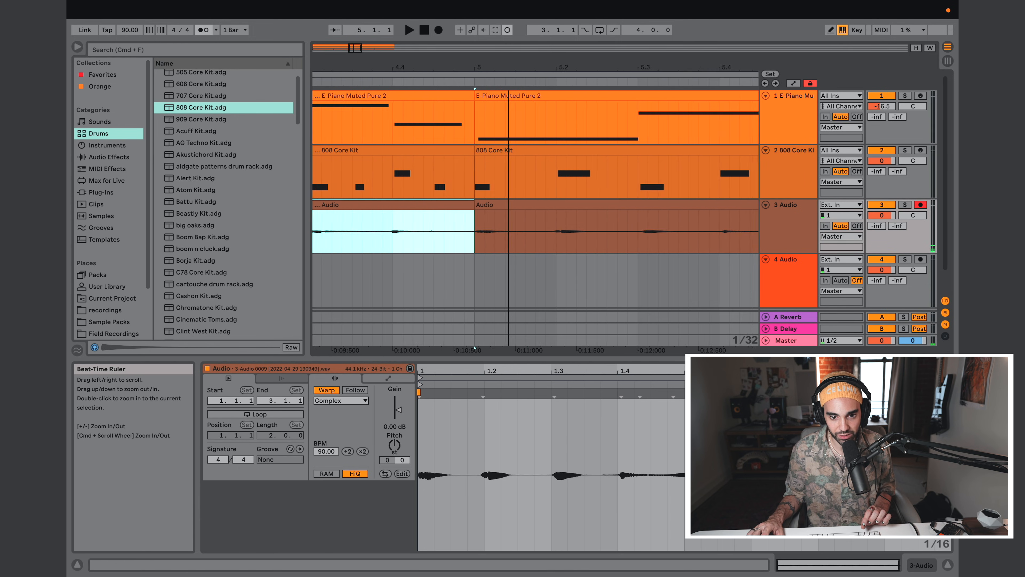
drag(481, 67, 513, 38)
drag(414, 75, 338, 75)
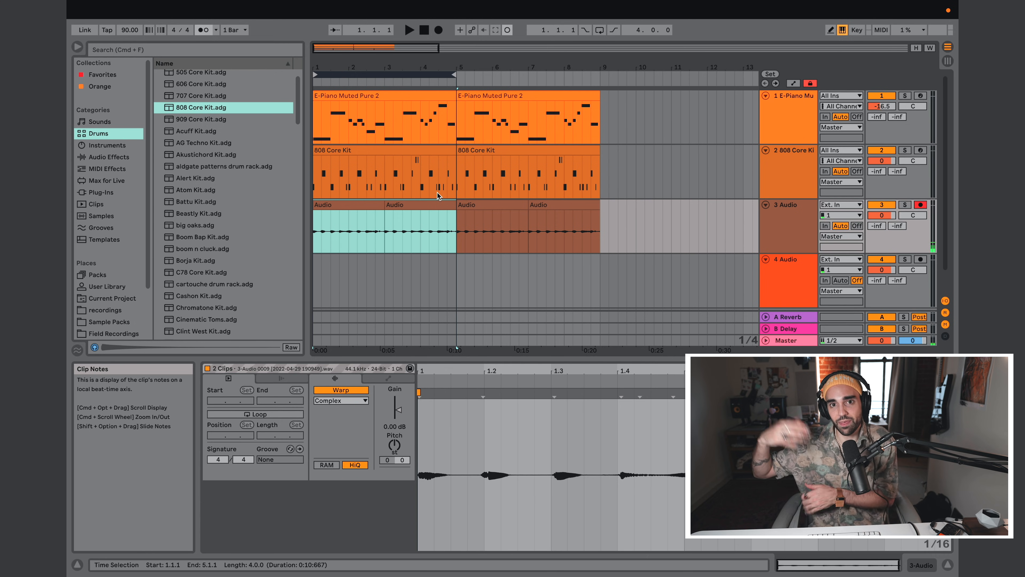
Step: Copy the first E-Piano clip from the Session View into the Arrangement View, placing it on the E-Piano track at bar 9
key(Tab)
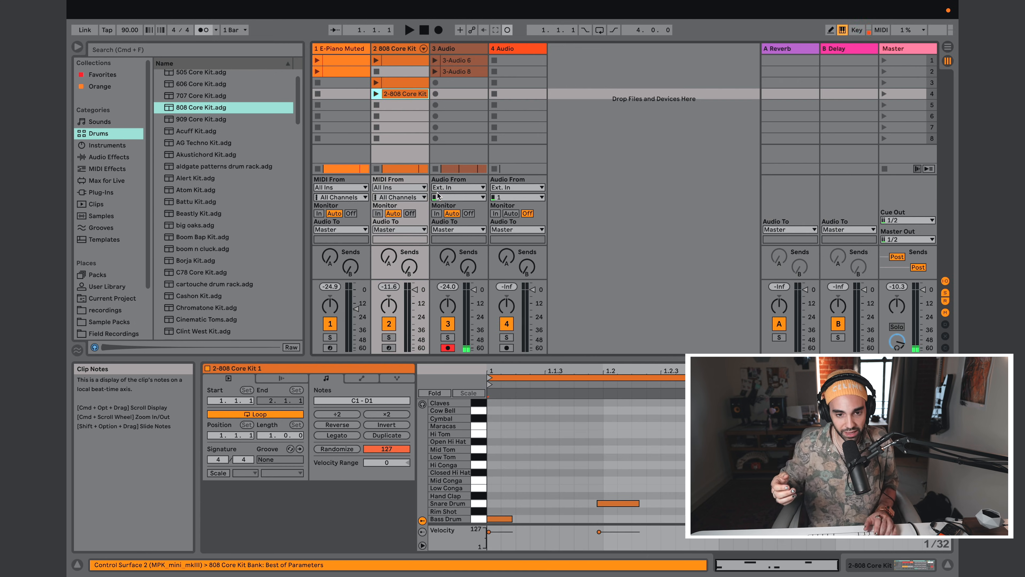
key(Tab)
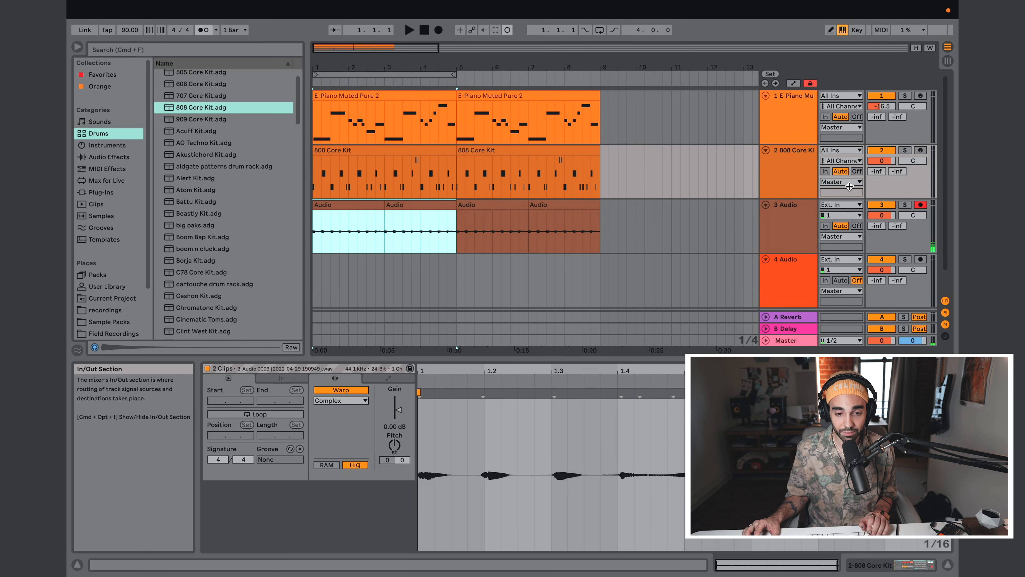
key(Tab)
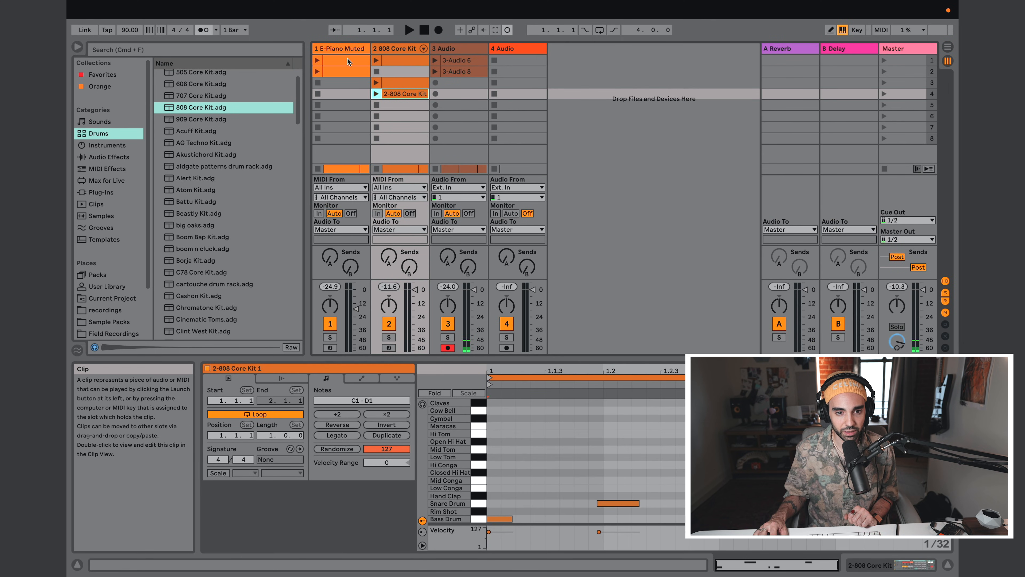
click(339, 59)
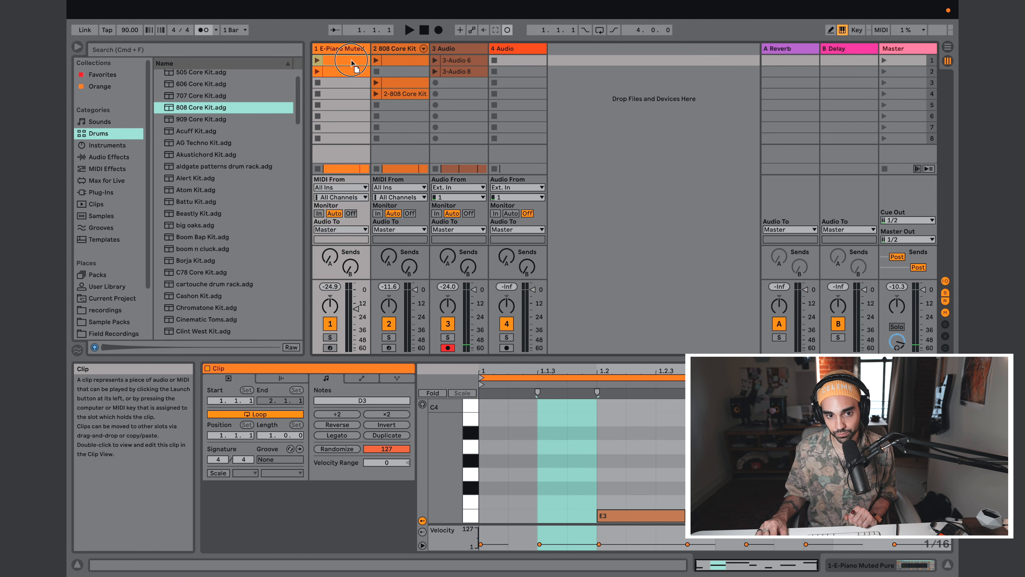
drag(346, 90, 522, 112)
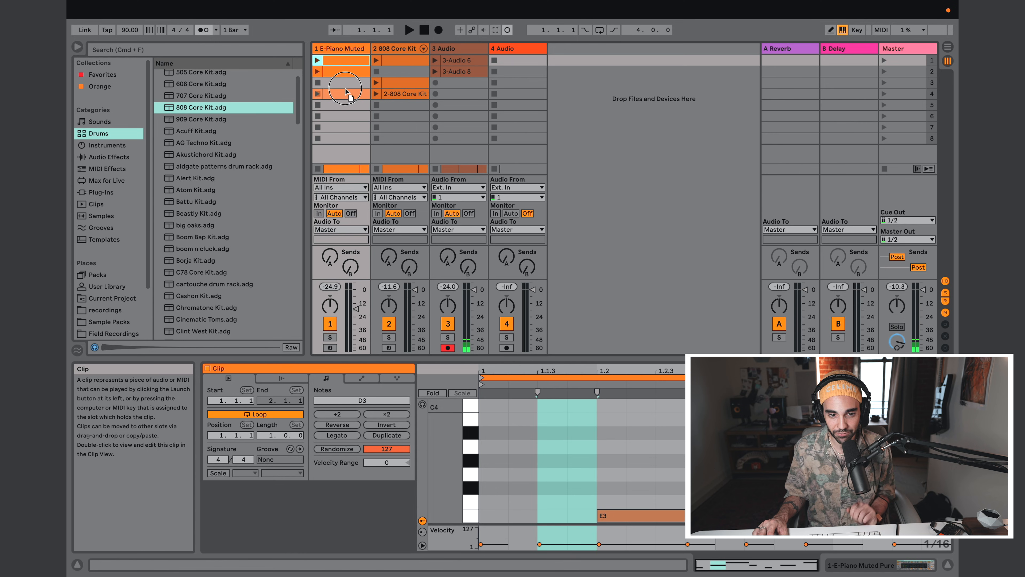
drag(346, 91, 343, 87)
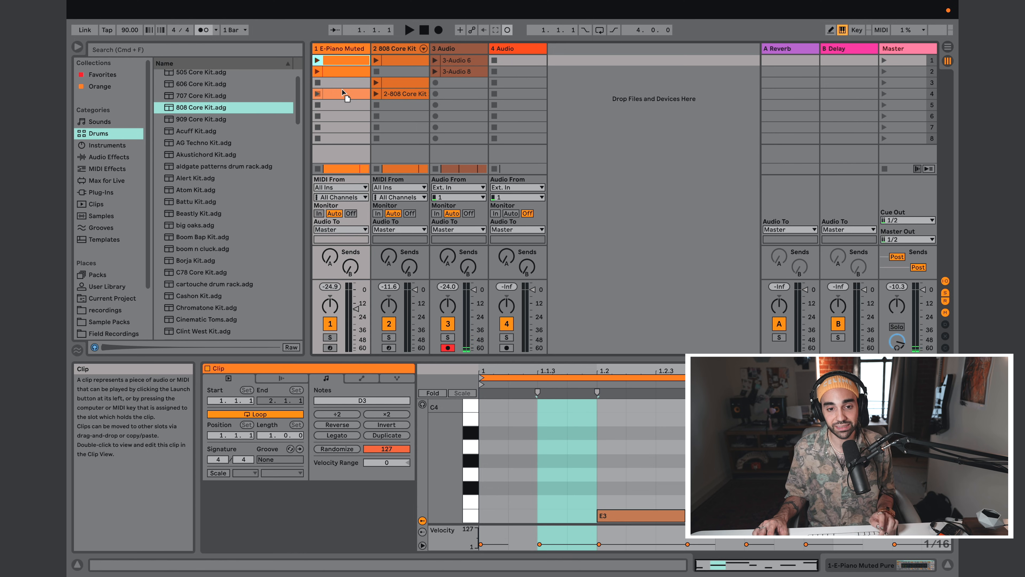
key(Tab)
click(402, 108)
drag(402, 108, 612, 99)
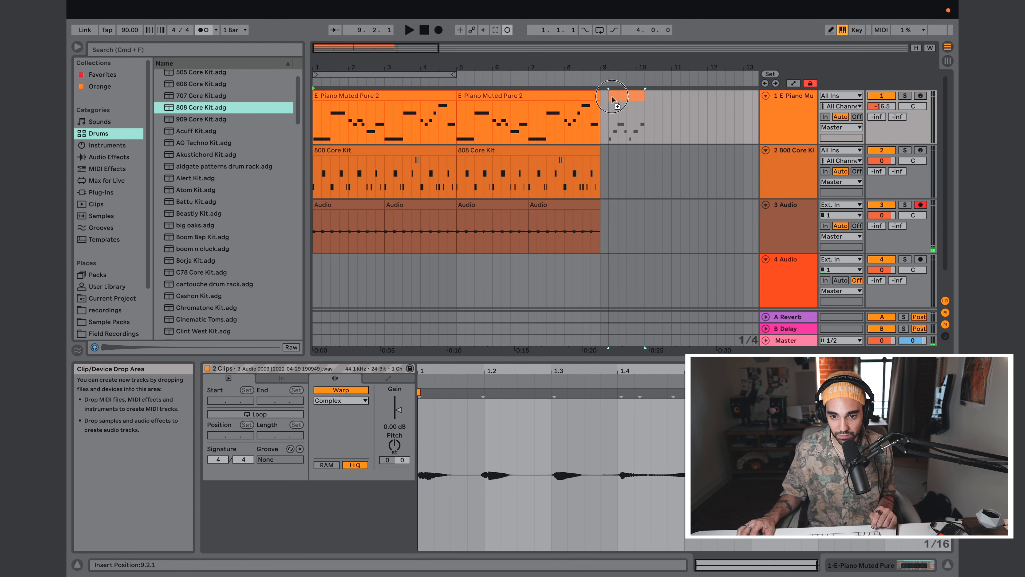
drag(612, 159, 617, 210)
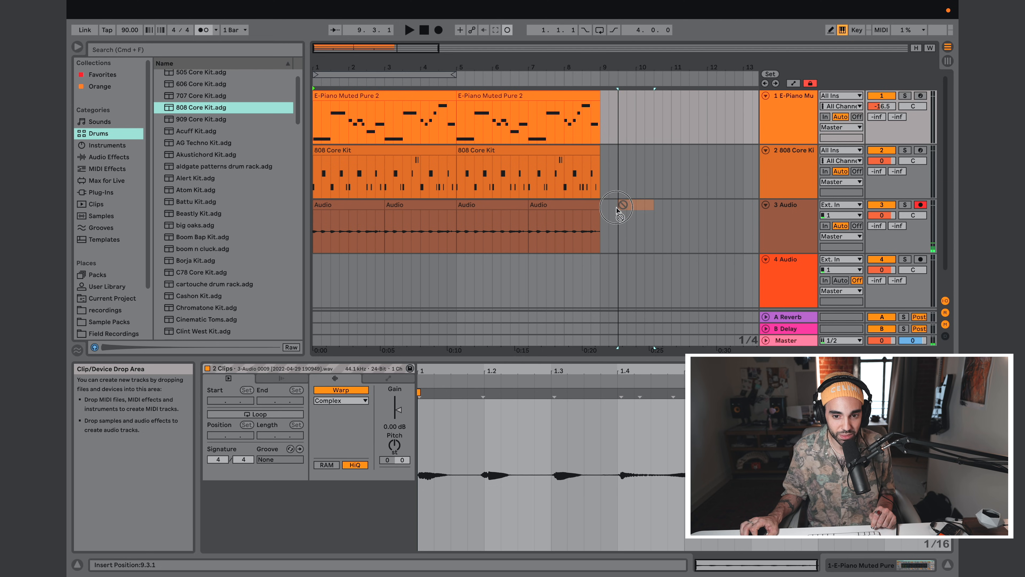
drag(617, 117, 603, 105)
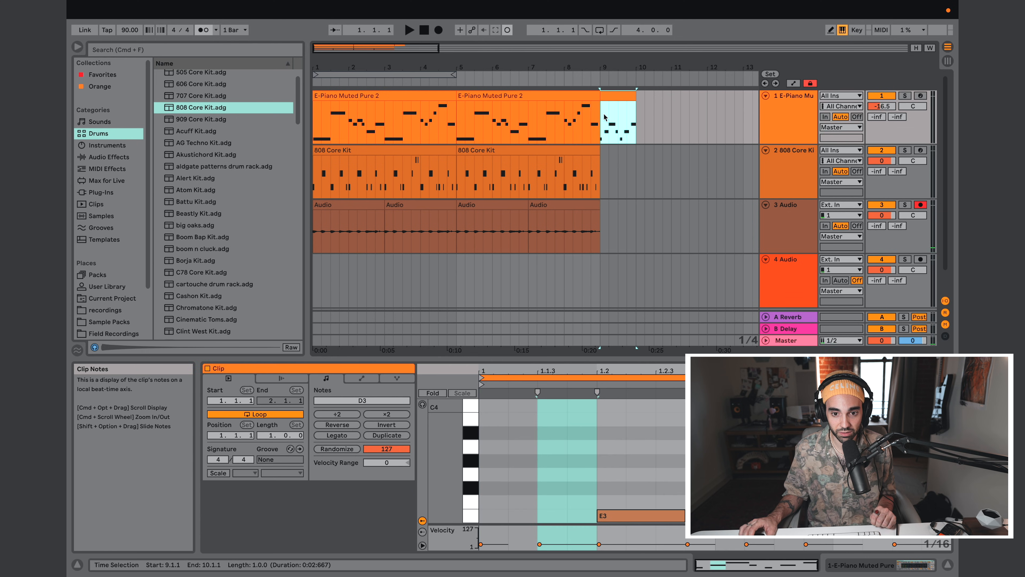
Step: Copy the first 808 Core Kit clip from the Session View into the arrangement, placing it on the E-Piano track at 10.2.1
key(Tab)
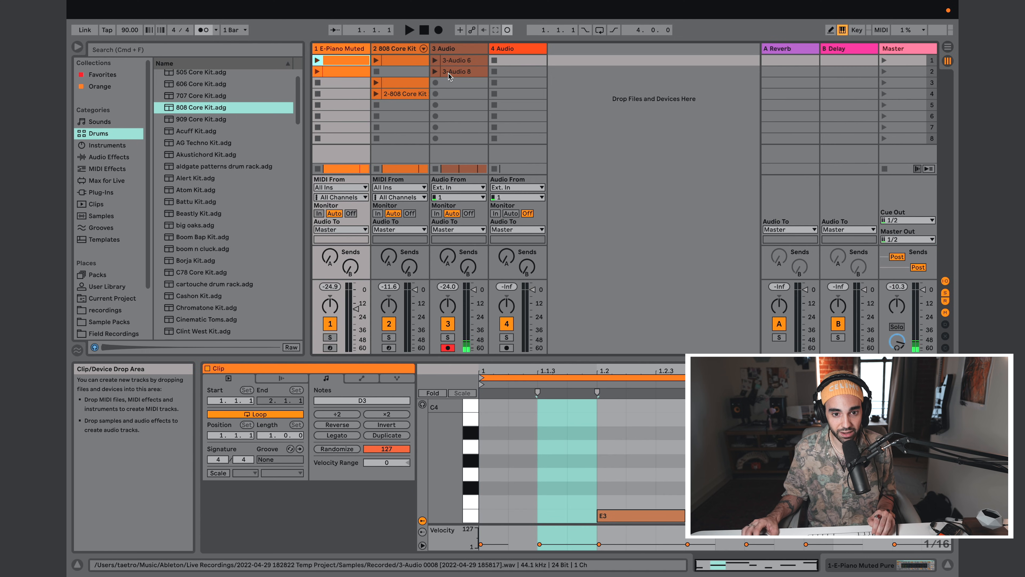
click(402, 66)
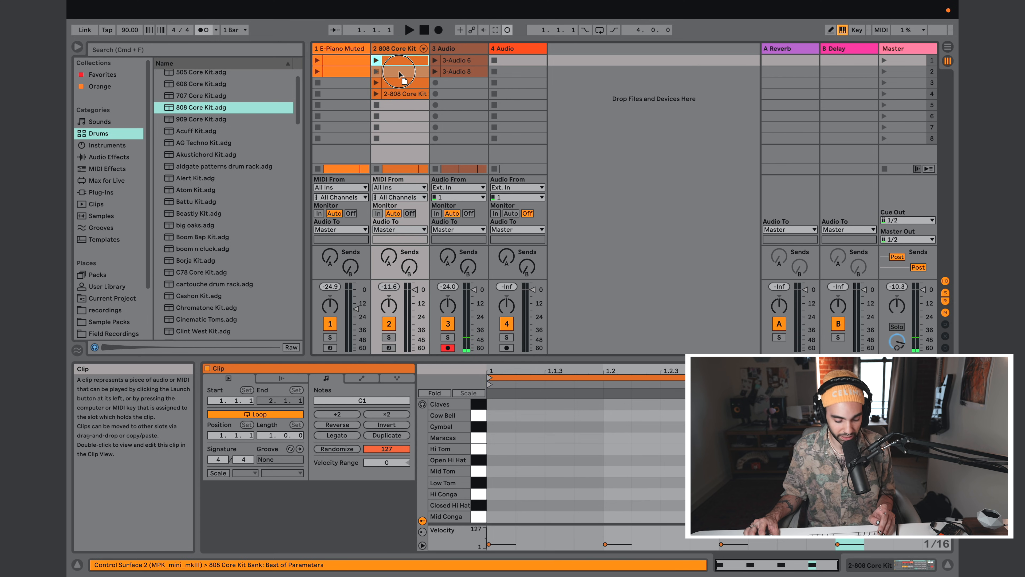
key(Tab)
click(642, 144)
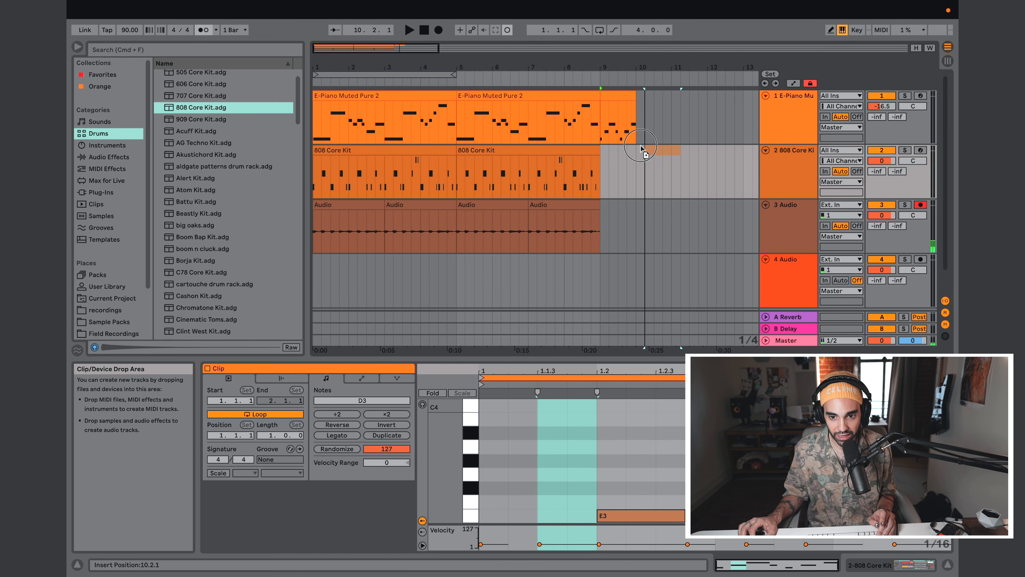
key(super+shift+m)
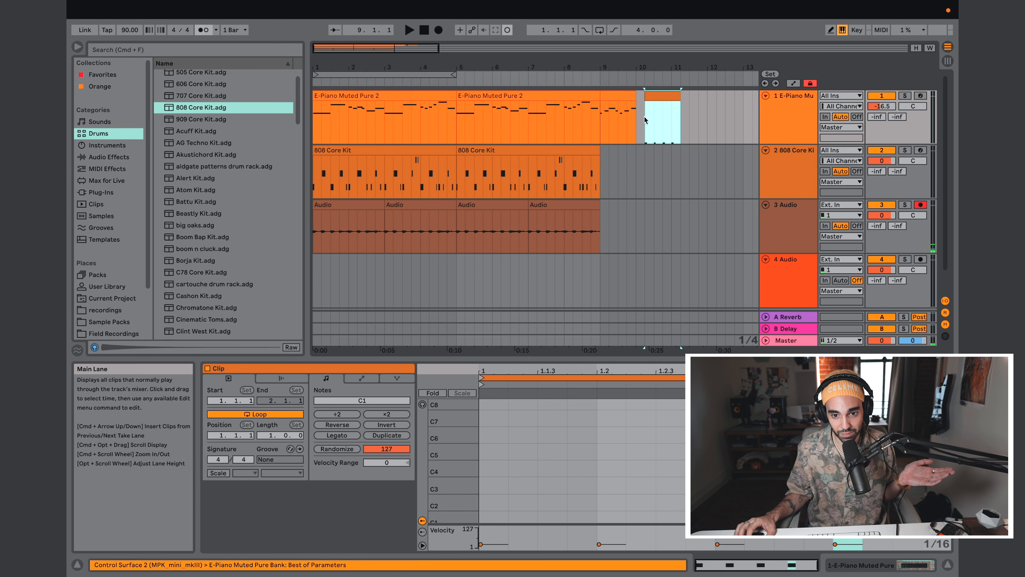
Step: Play the copied drum clip on the E-Piano track from 10.2.1 to hear it with the piano sound
click(644, 117)
key(space)
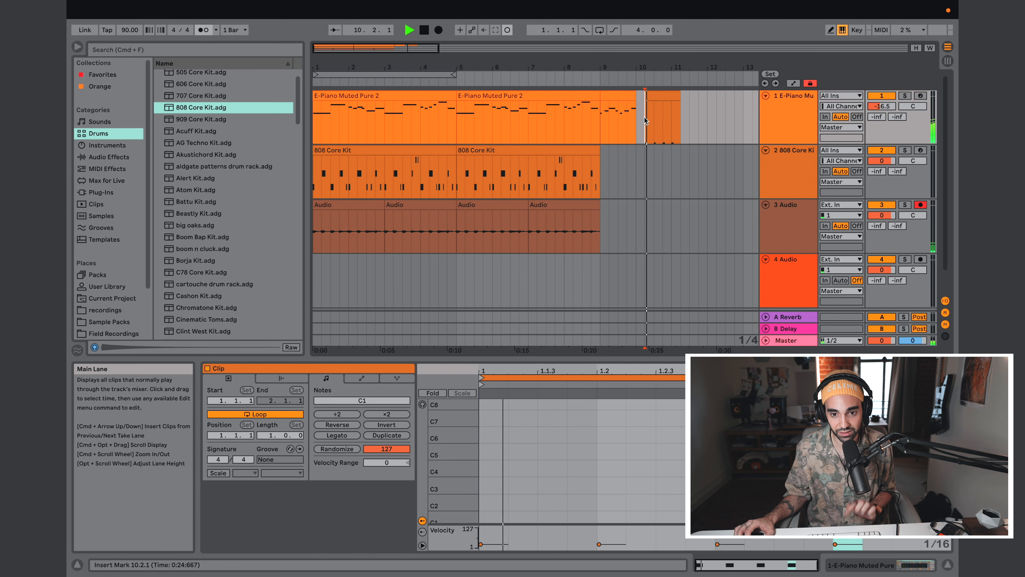
key(space)
Step: Move the copied drum clip to bar 9 on the 808 Core Kit track and play the arrangement from there
click(661, 94)
drag(661, 95, 602, 166)
click(601, 172)
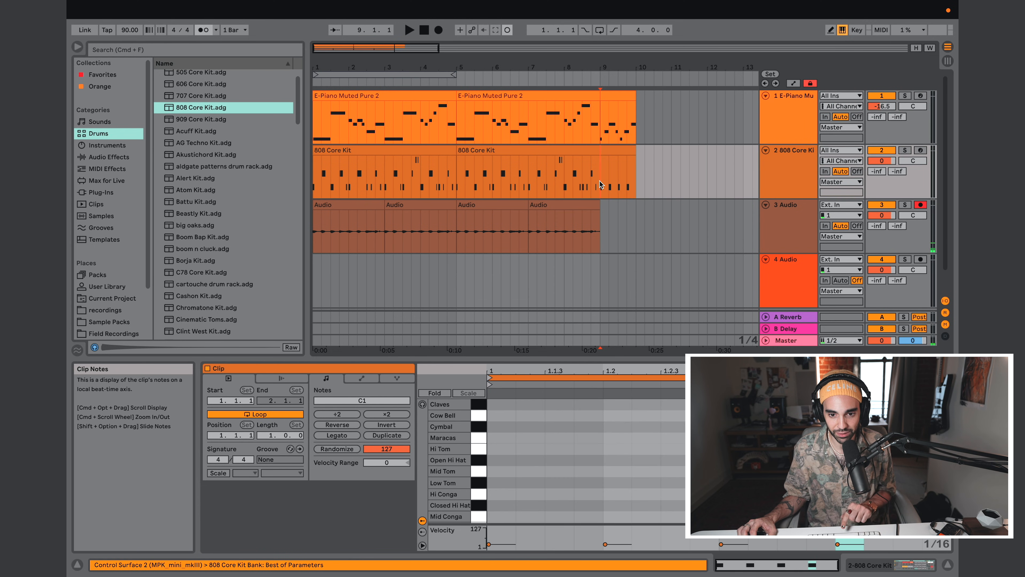
key(space)
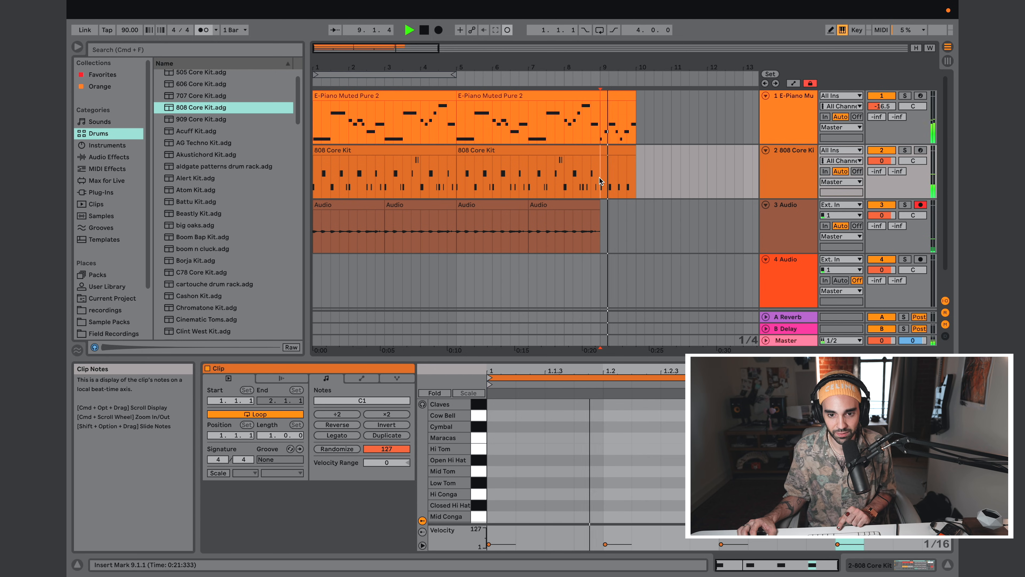
key(space)
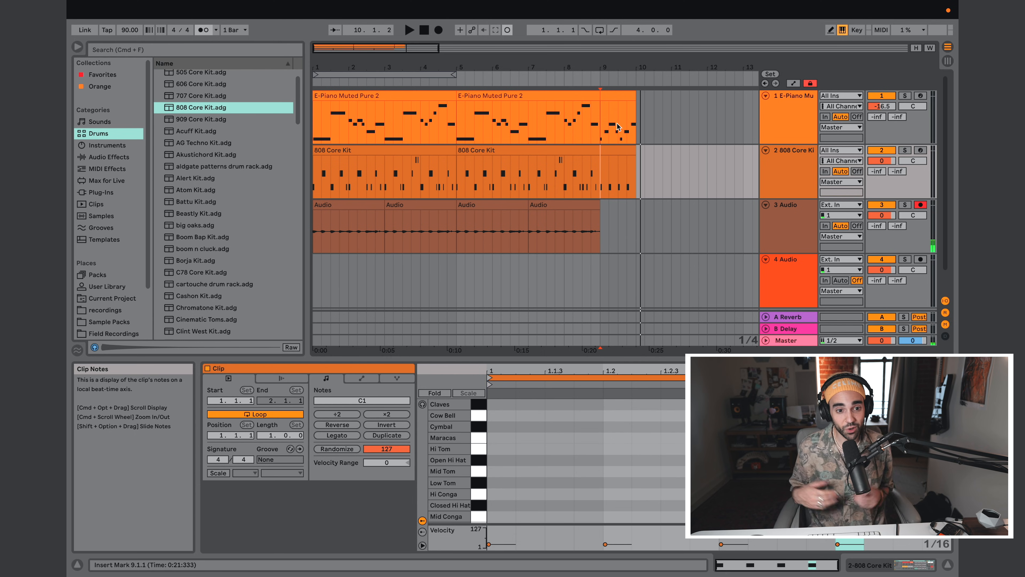
Step: Record about one bar of microphone audio on the armed 3 Audio track in the arrangement, starting at bar 11
key(Tab)
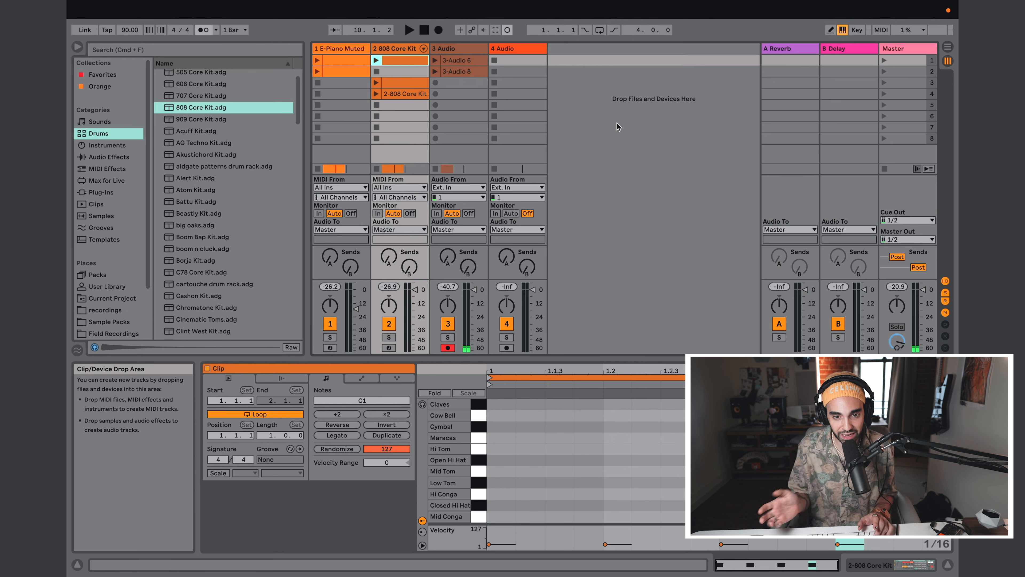
key(Tab)
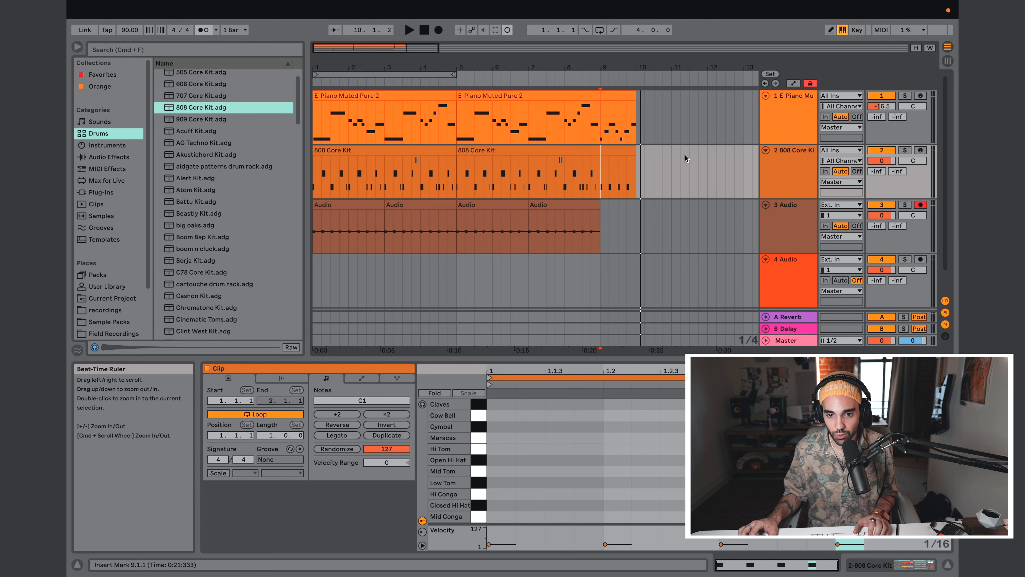
click(672, 136)
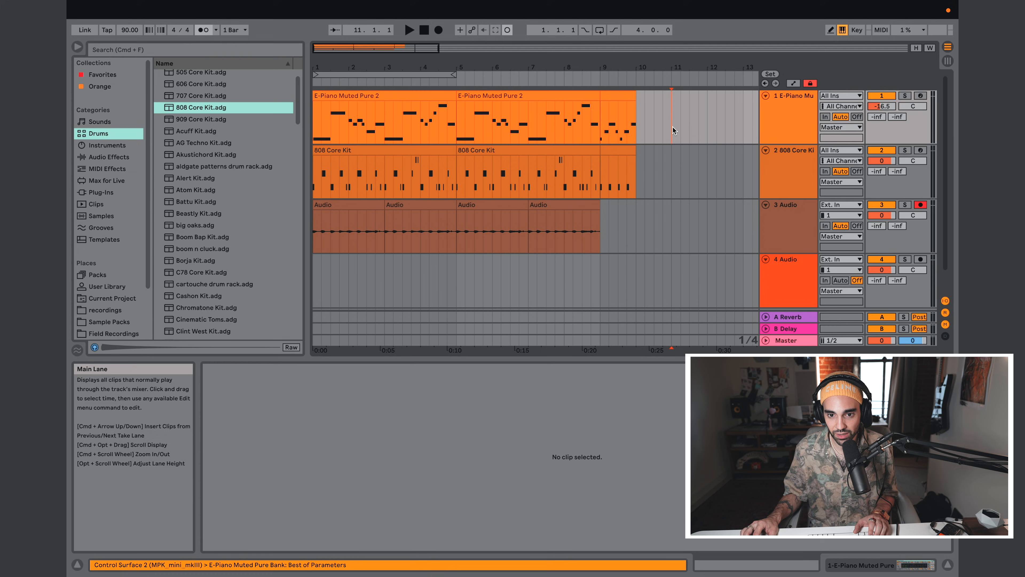
click(671, 67)
click(439, 29)
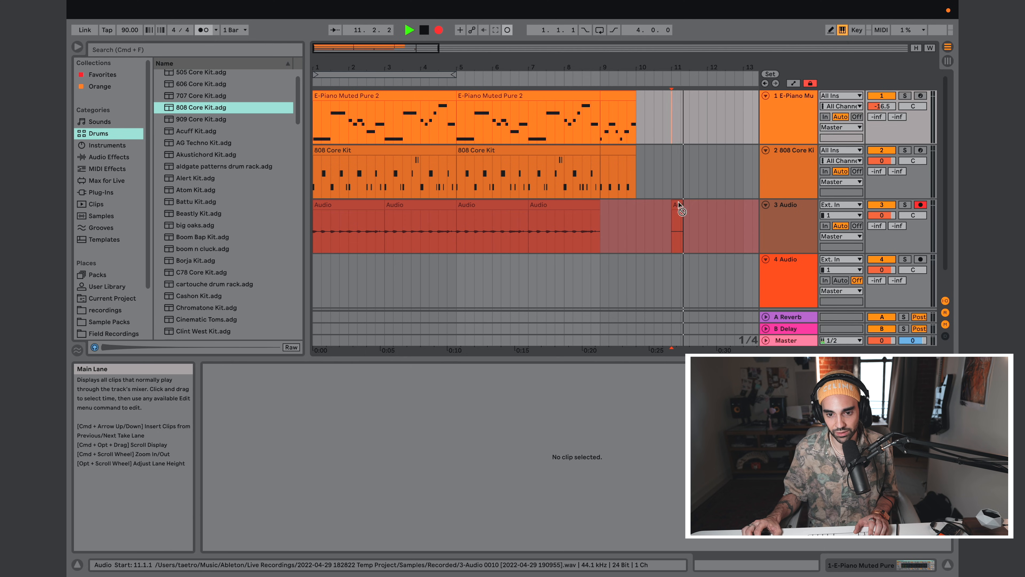
key(space)
scroll(678, 181, right, 10)
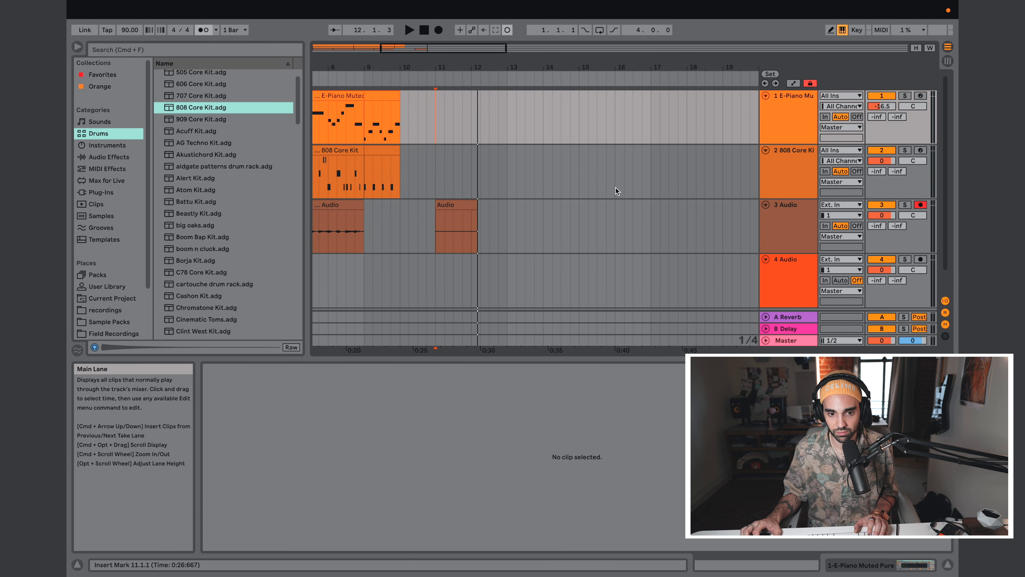
Step: Delete the short microphone recording at bar 11 on the 3 Audio track
click(465, 205)
key(Delete)
Step: Play the arrangement from bar 1, jump ahead to bar 9 during playback, and stop
scroll(464, 205, left, 5)
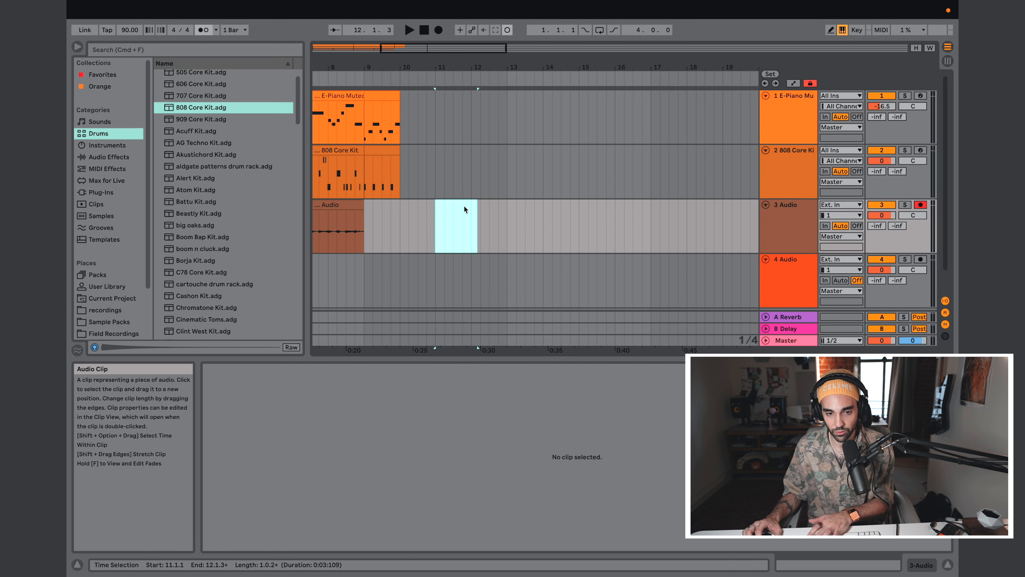
scroll(464, 205, left, 3)
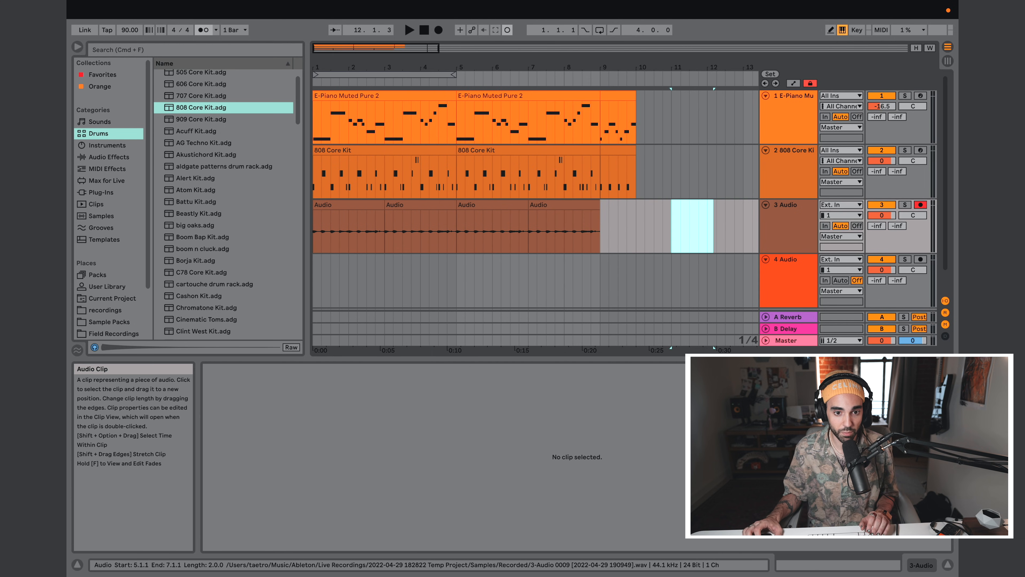
click(315, 114)
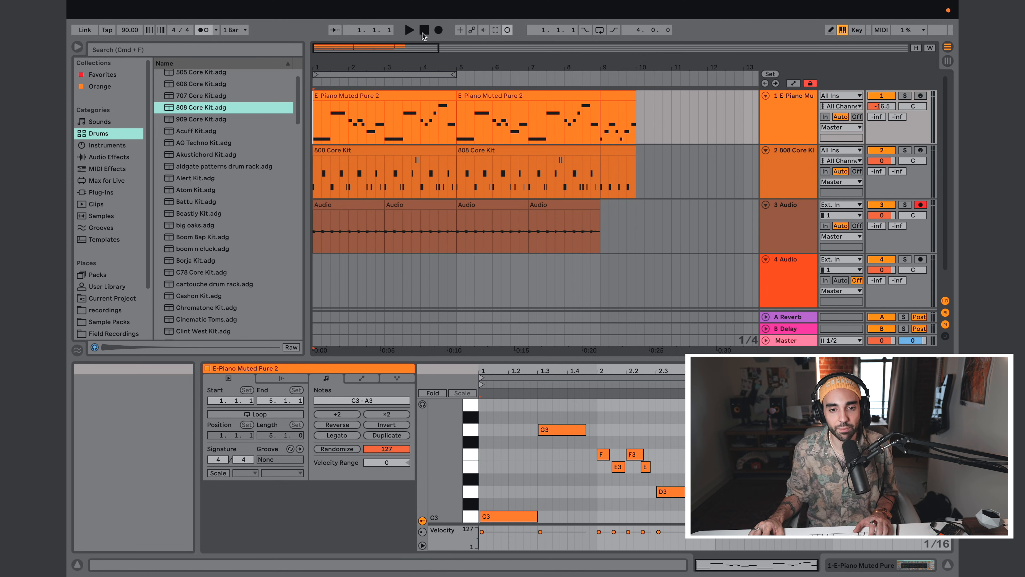
click(408, 32)
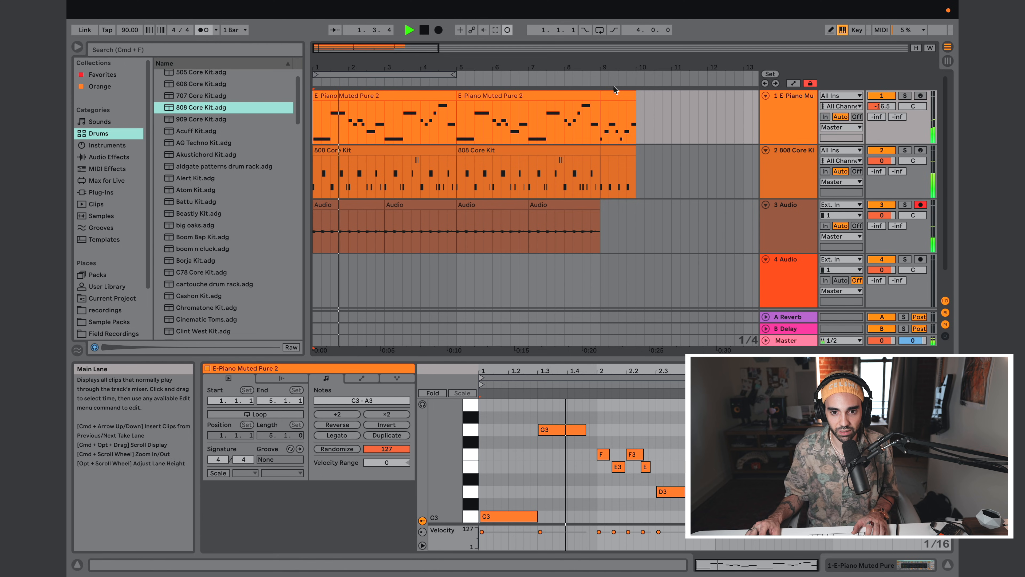
click(598, 76)
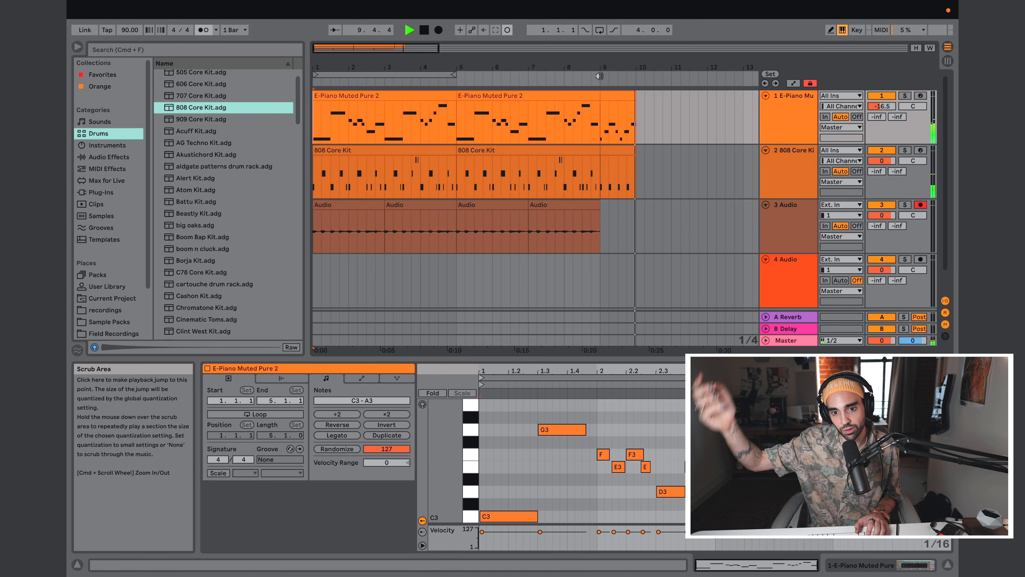
key(space)
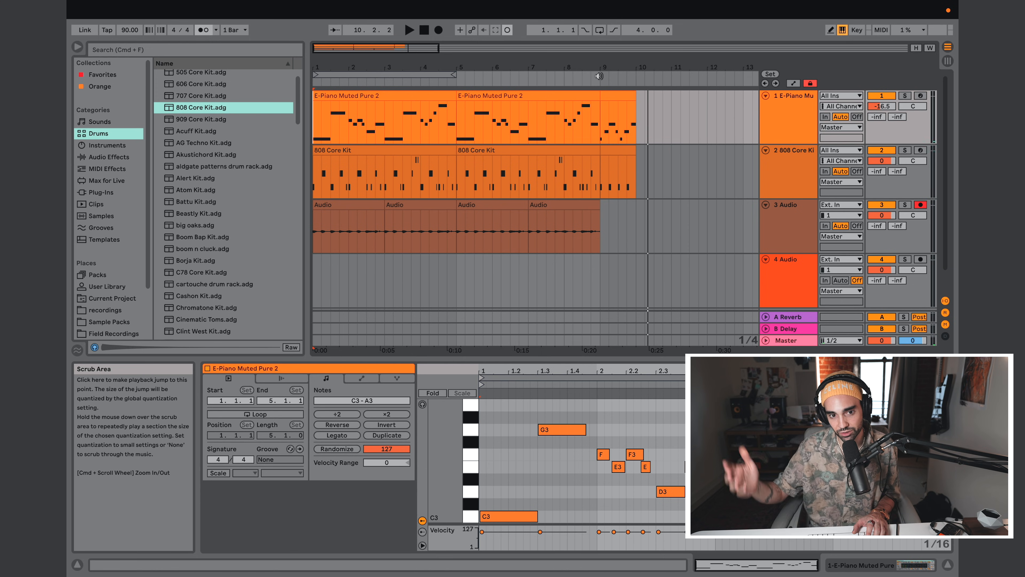
click(313, 83)
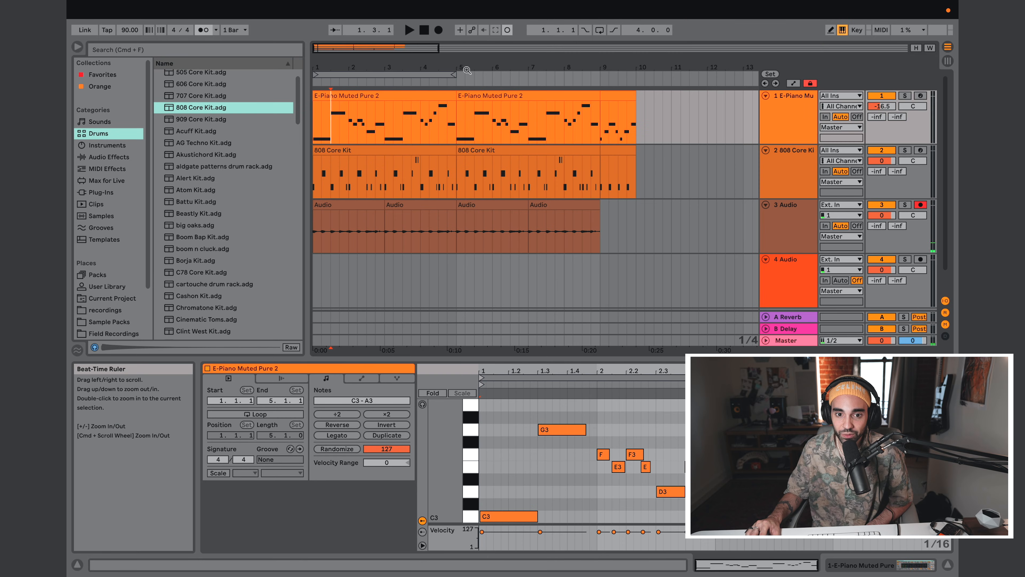
Step: Delete the 3 Audio track together with its microphone clips from the arrangement
drag(422, 73, 422, 69)
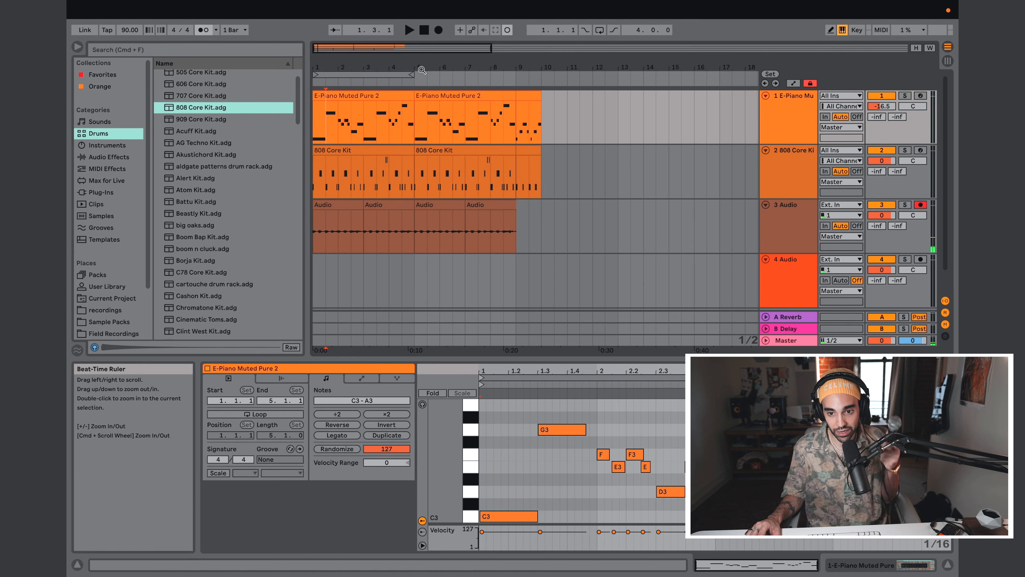
click(769, 208)
scroll(766, 181, down, 2)
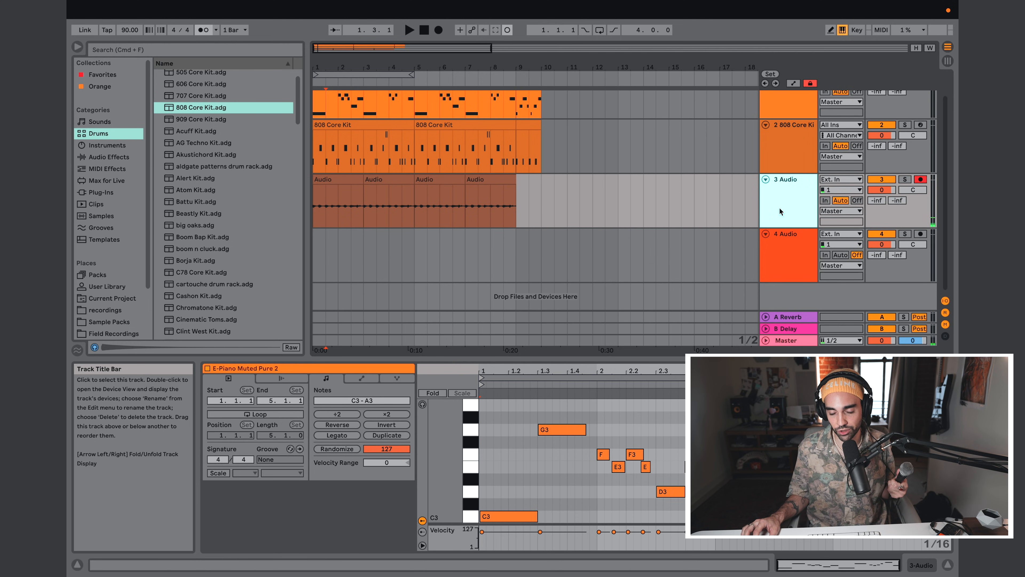
click(785, 253)
click(783, 205)
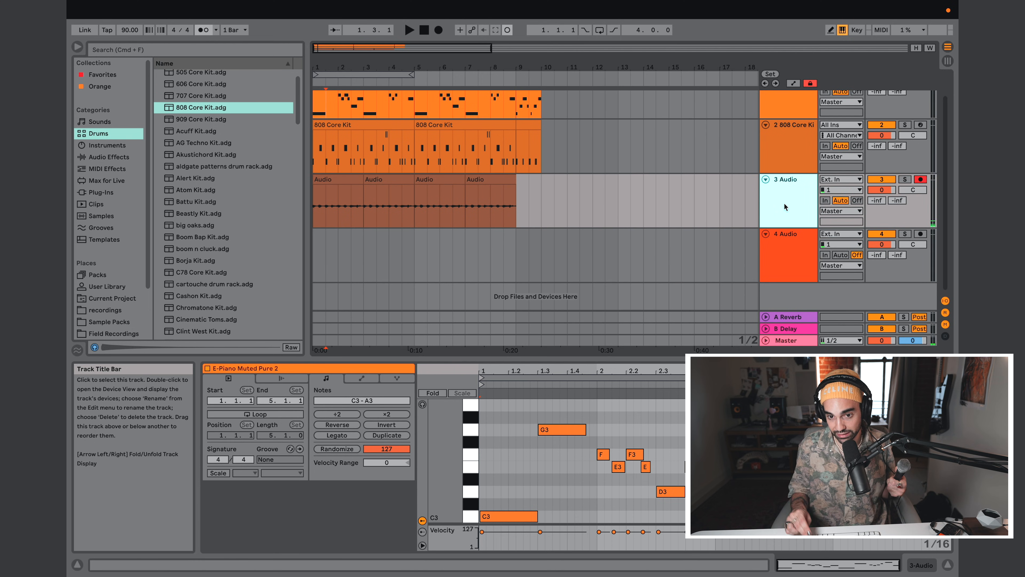
key(Delete)
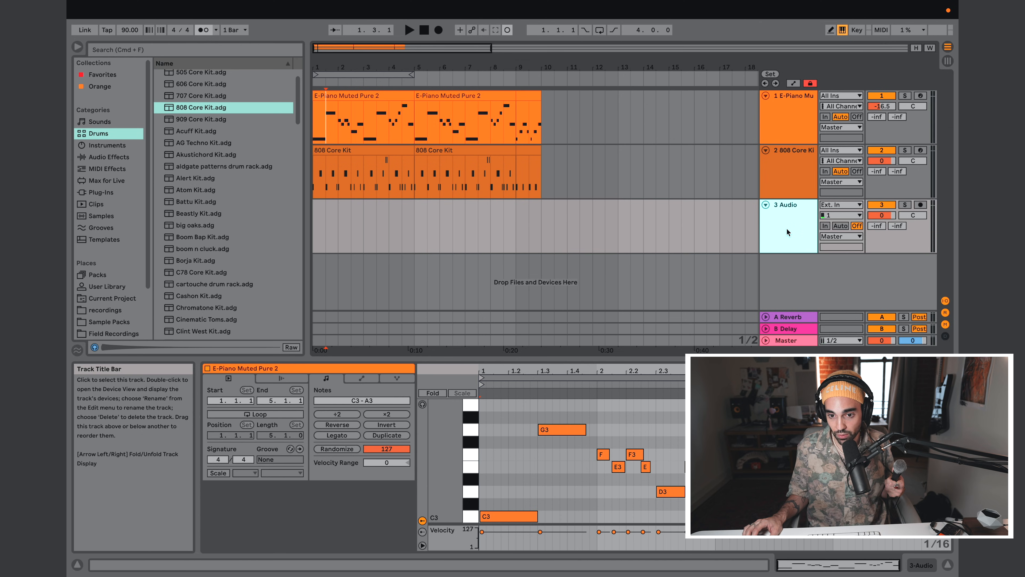
Step: Insert two new audio tracks below the remaining audio track in the arrangement
right_click(783, 274)
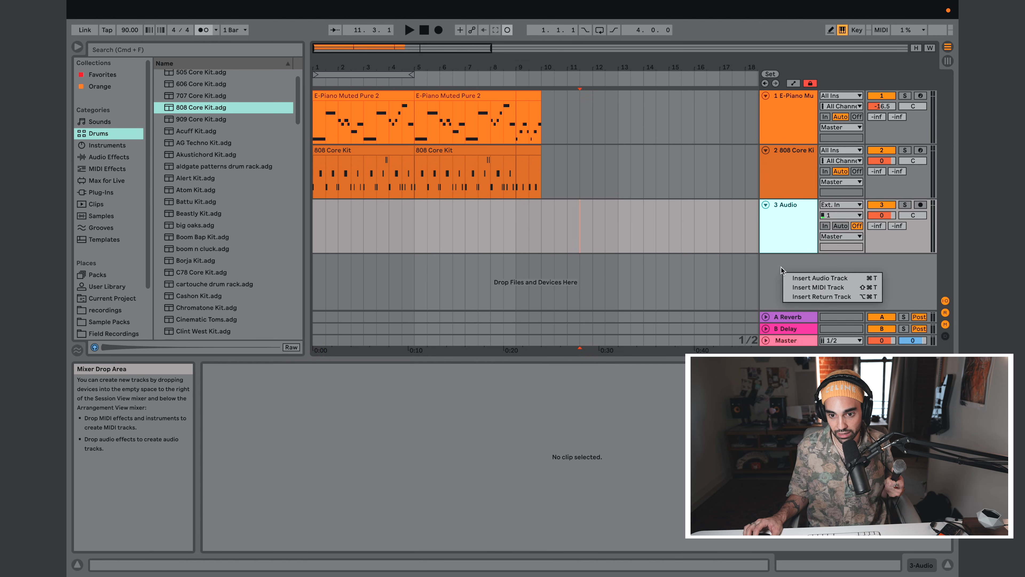
click(797, 278)
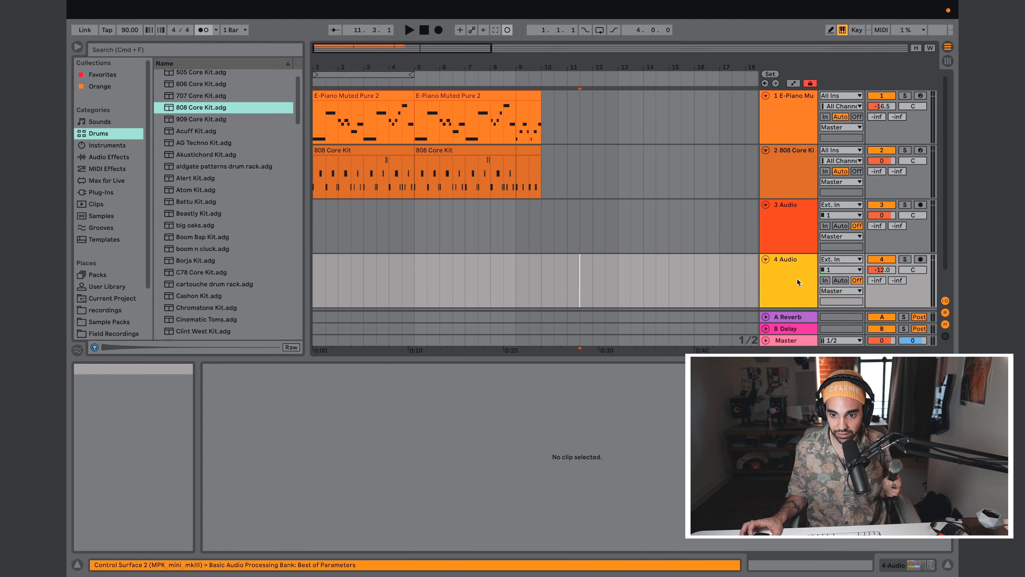
scroll(790, 281, down, 2)
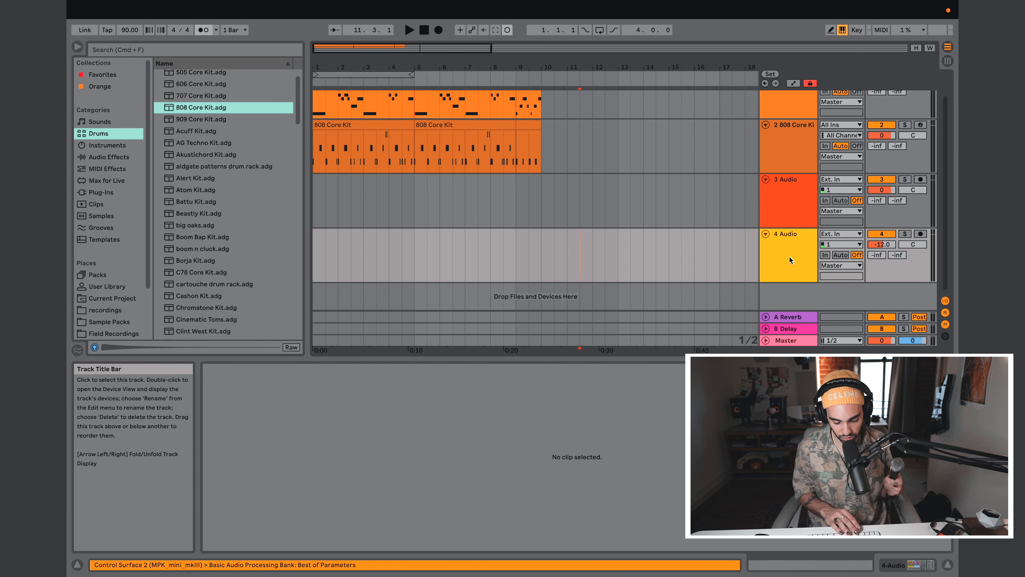
key(super+t)
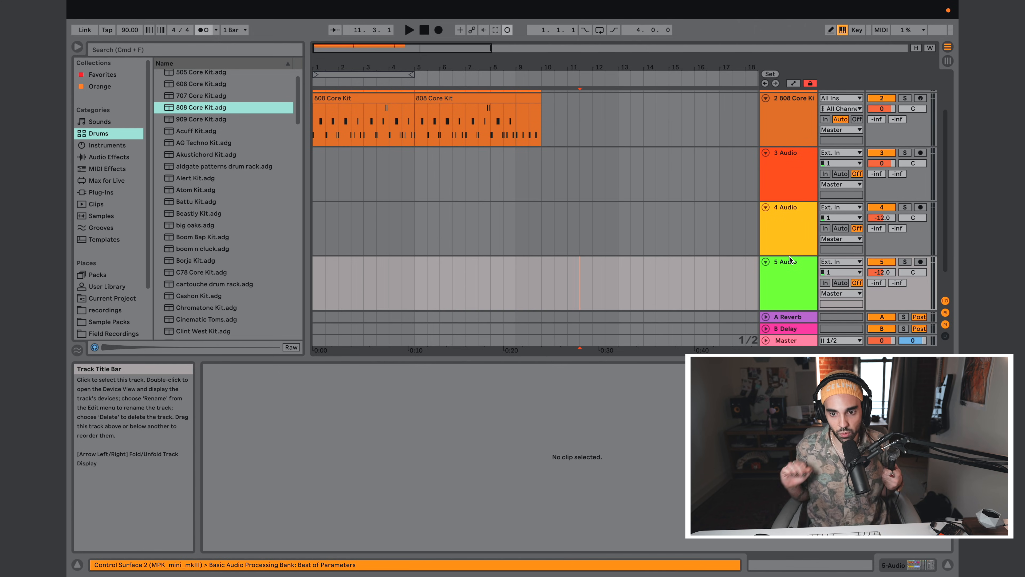
key(super+z)
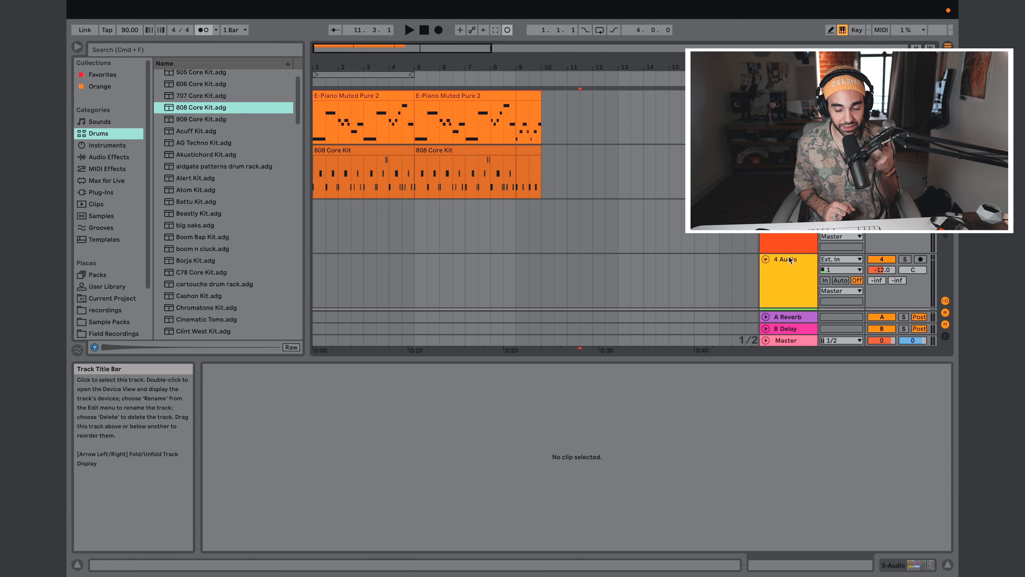
Step: Show the Session View, select the E-Piano, 808 Core Kit and 3 Audio tracks one after another, and return to the arrangement
key(Tab)
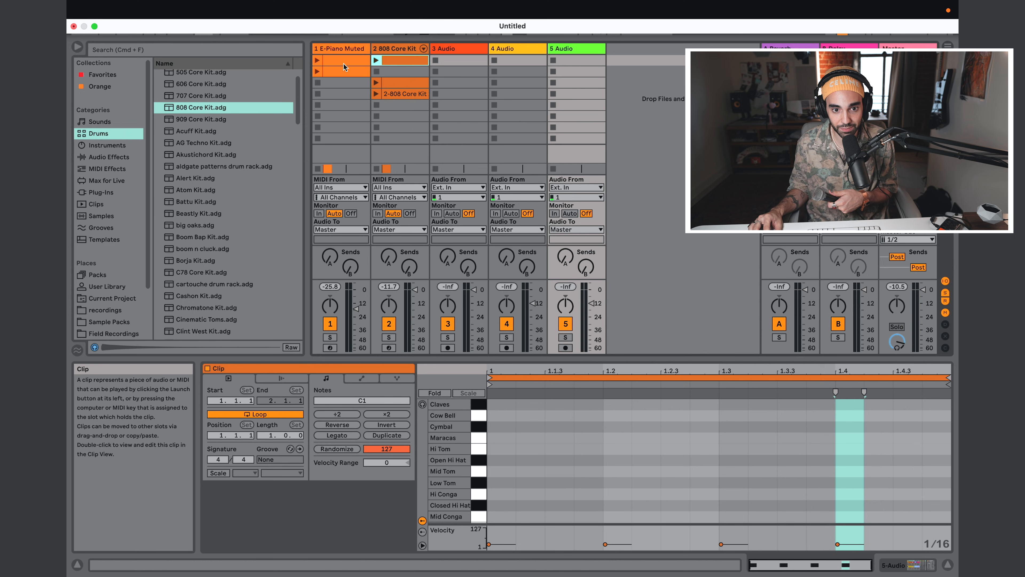
click(348, 49)
click(416, 50)
click(446, 49)
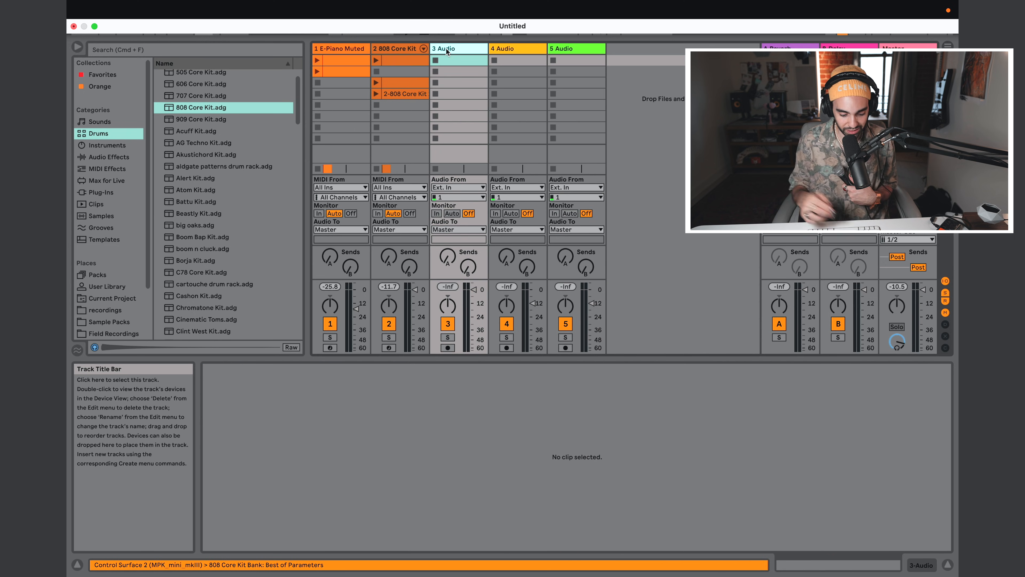
key(Tab)
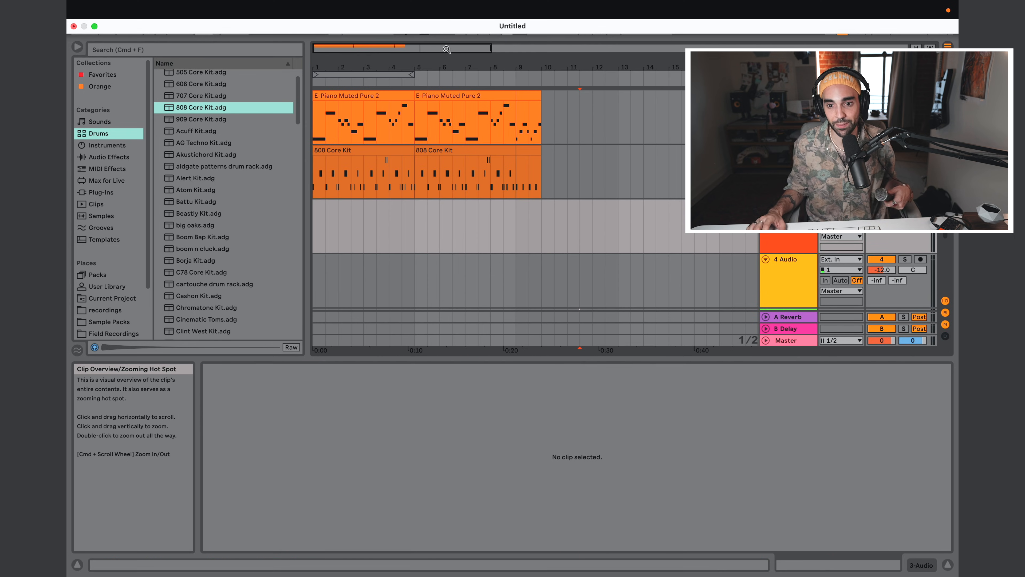